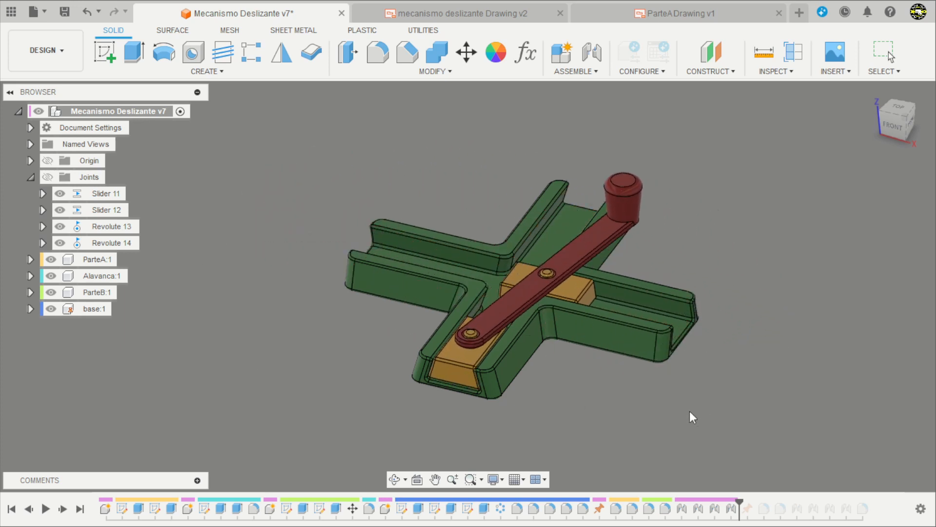
# Examine the animated motion of the finished sliding mechanism from several angles.
pyautogui.moveTo(706, 409)
pyautogui.keyDown('shift'); pyautogui.mouseDown(button='middle')
pyautogui.moveTo(708, 387)
pyautogui.moveTo(717, 402)
pyautogui.moveTo(709, 389)
pyautogui.moveTo(727, 396)
pyautogui.moveTo(714, 385)
pyautogui.moveTo(731, 371)
pyautogui.moveTo(700, 382)
pyautogui.moveTo(696, 412)
pyautogui.mouseUp(button='middle'); pyautogui.keyUp('shift')
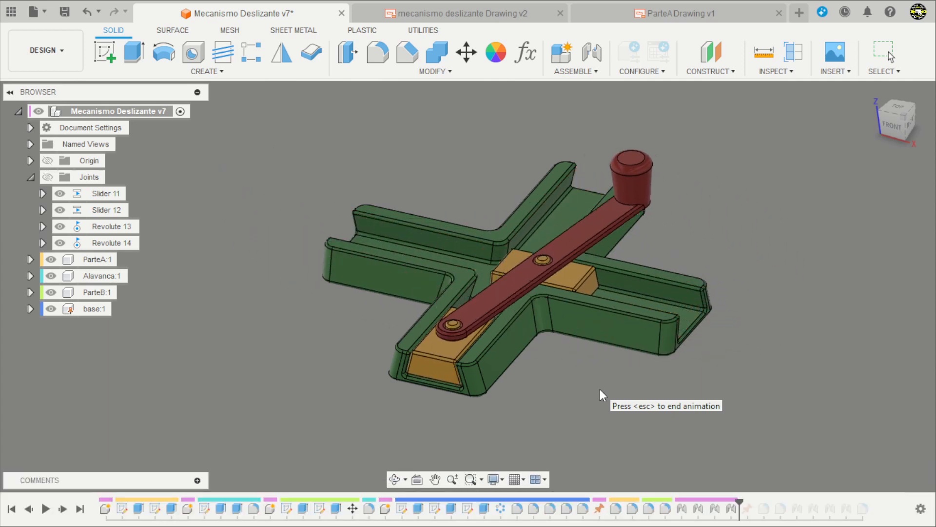
pyautogui.keyDown('shift'); pyautogui.moveTo(568, 392); pyautogui.dragTo(558, 335, button='middle'); pyautogui.keyUp('shift')
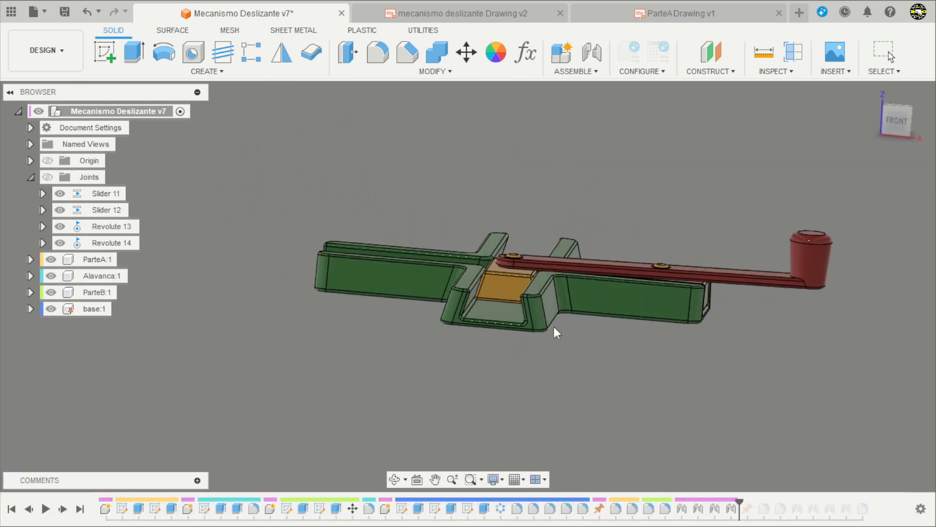
pyautogui.scroll(3, 555, 331)
pyautogui.moveTo(604, 392)
pyautogui.keyDown('shift'); pyautogui.mouseDown(button='middle')
pyautogui.moveTo(620, 370)
pyautogui.moveTo(610, 382)
pyautogui.mouseUp(button='middle'); pyautogui.keyUp('shift')
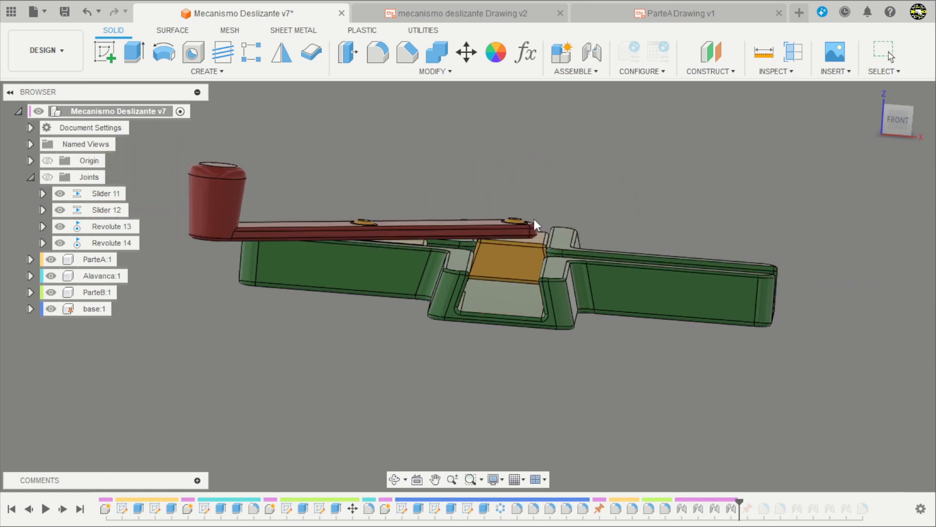
pyautogui.moveTo(798, 359)
pyautogui.keyDown('shift'); pyautogui.mouseDown(button='middle')
pyautogui.moveTo(706, 351)
pyautogui.moveTo(631, 378)
pyautogui.moveTo(602, 354)
pyautogui.moveTo(616, 376)
pyautogui.moveTo(727, 351)
pyautogui.moveTo(727, 382)
pyautogui.mouseUp(button='middle'); pyautogui.keyUp('shift')
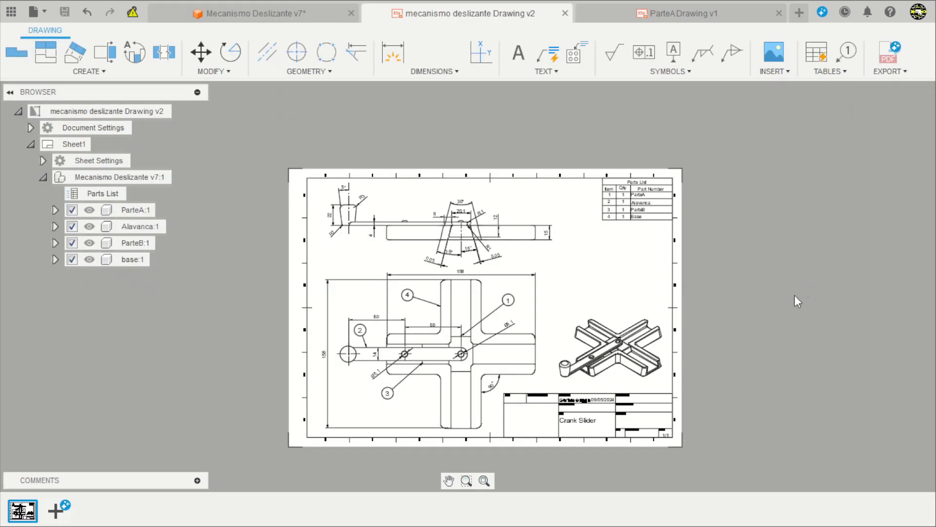
# Examine the views, dimensions and parts list in the mechanism's assembly drawing and in the ParteA drawing.
pyautogui.scroll(2, 683, 273)
pyautogui.scroll(1, 673, 250)
pyautogui.scroll(-3, 778, 252)
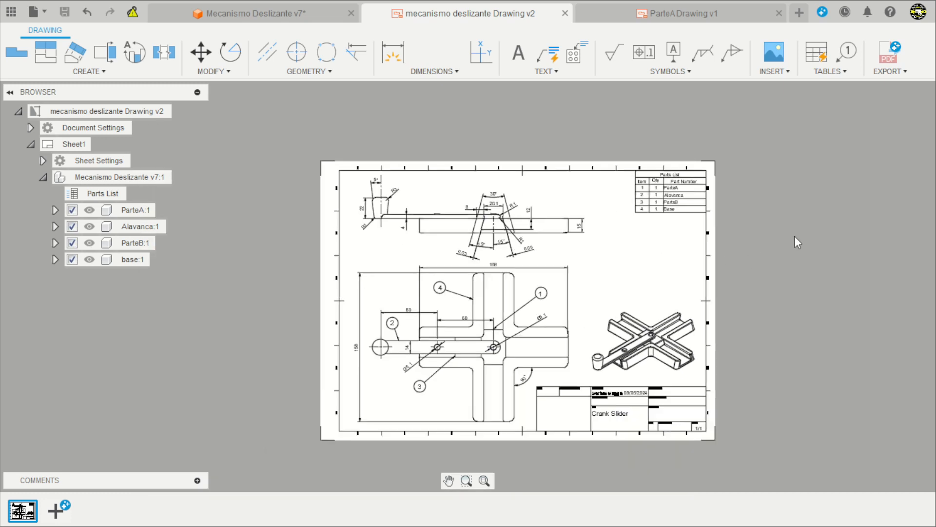
pyautogui.scroll(3, 588, 312)
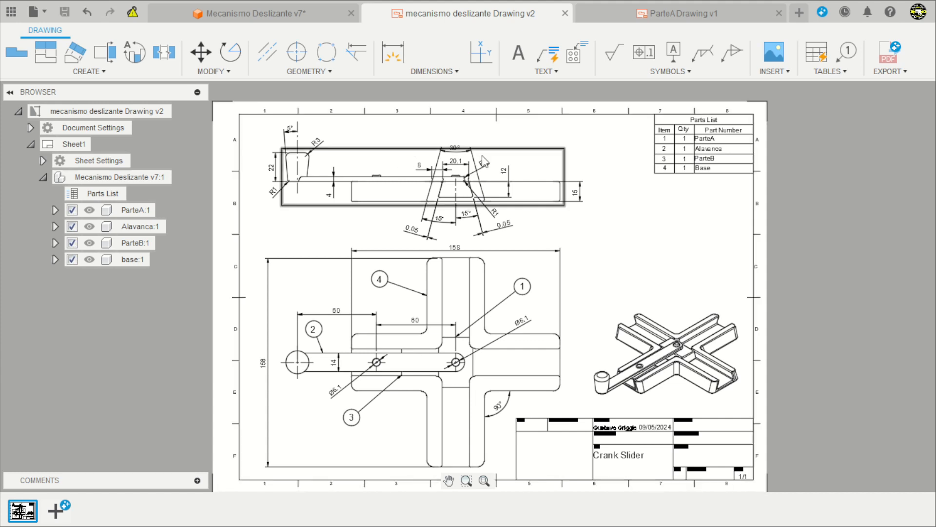
pyautogui.scroll(1, 711, 119)
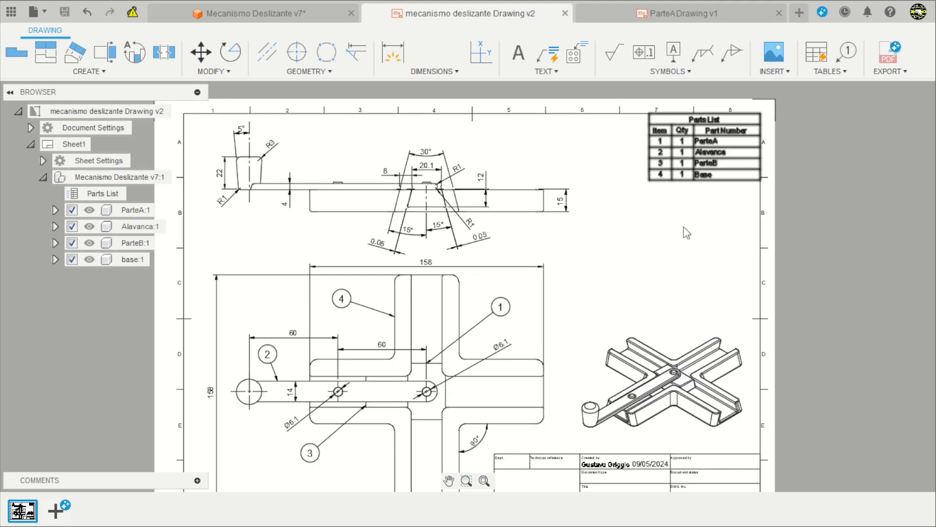
pyautogui.scroll(-2, 687, 234)
pyautogui.click(624, 14)
pyautogui.scroll(-2, 529, 295)
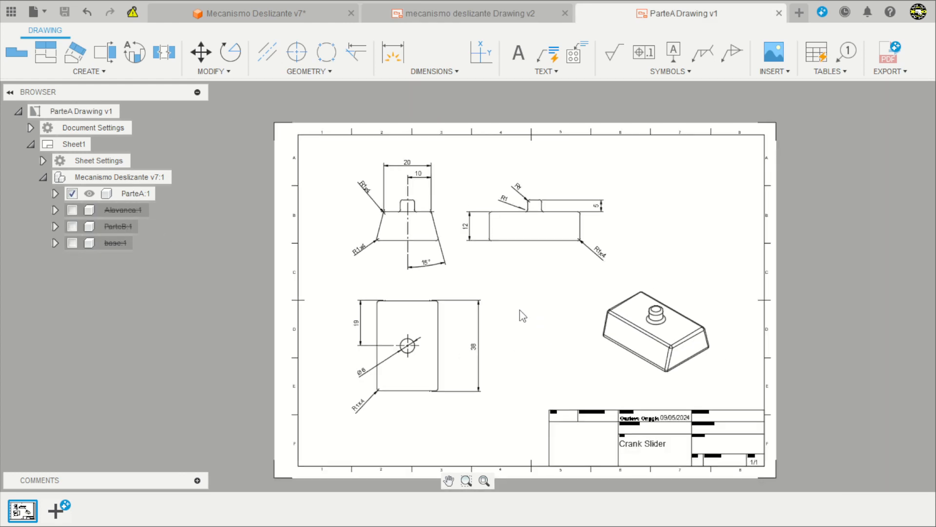
pyautogui.scroll(1, 529, 302)
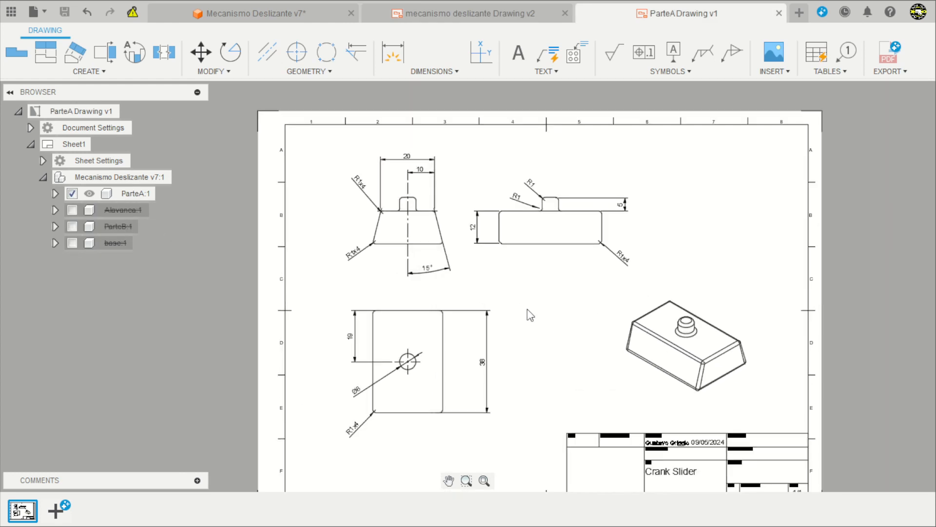
pyautogui.click(496, 17)
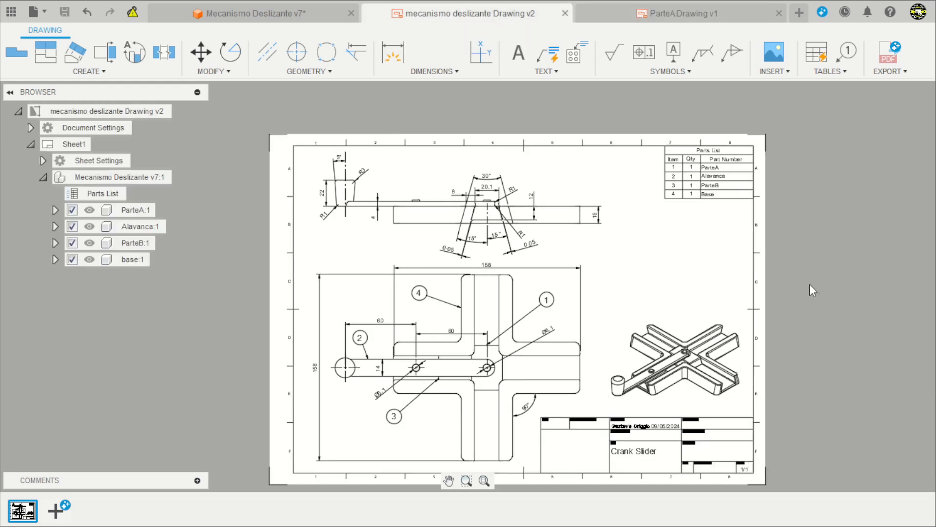
pyautogui.scroll(-2, 599, 236)
pyautogui.scroll(2, 615, 297)
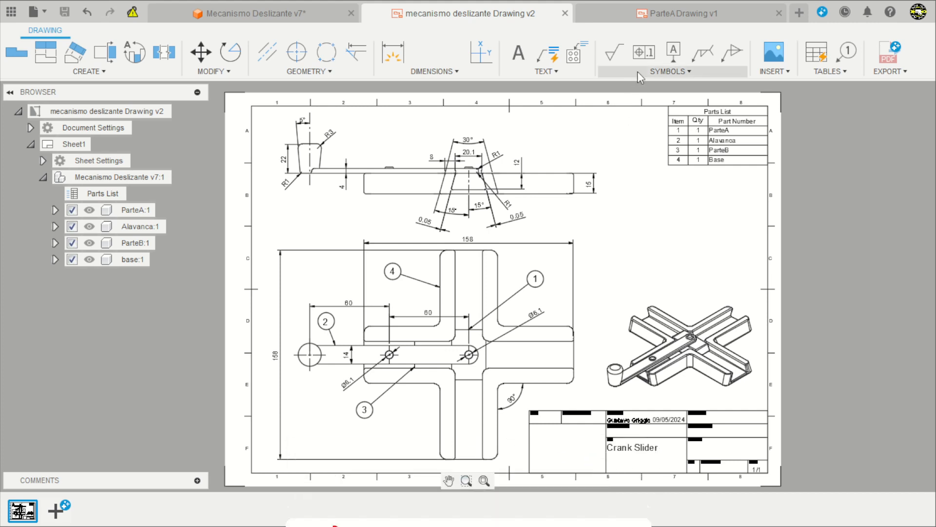
# Create a new design and add an active internal component named ParteA.
pyautogui.click(799, 13)
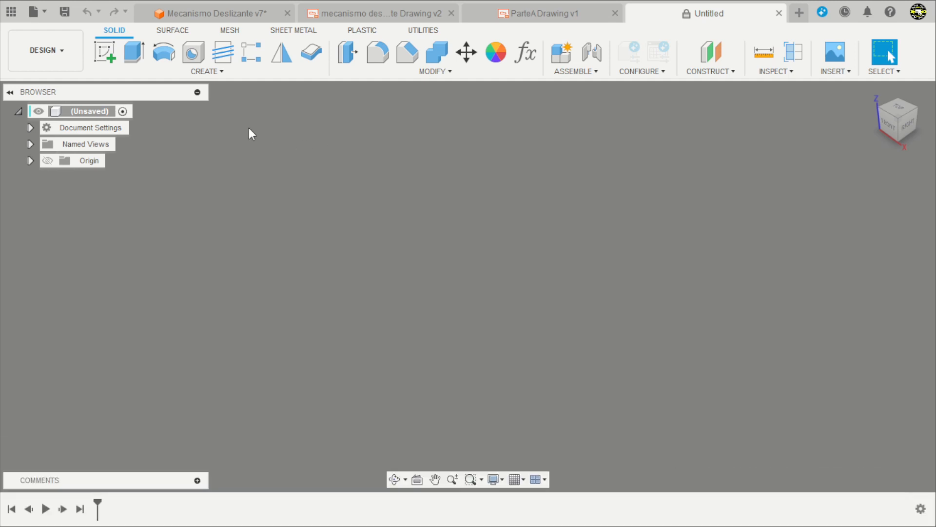
pyautogui.click(557, 52)
pyautogui.moveTo(775, 242); pyautogui.dragTo(734, 244)
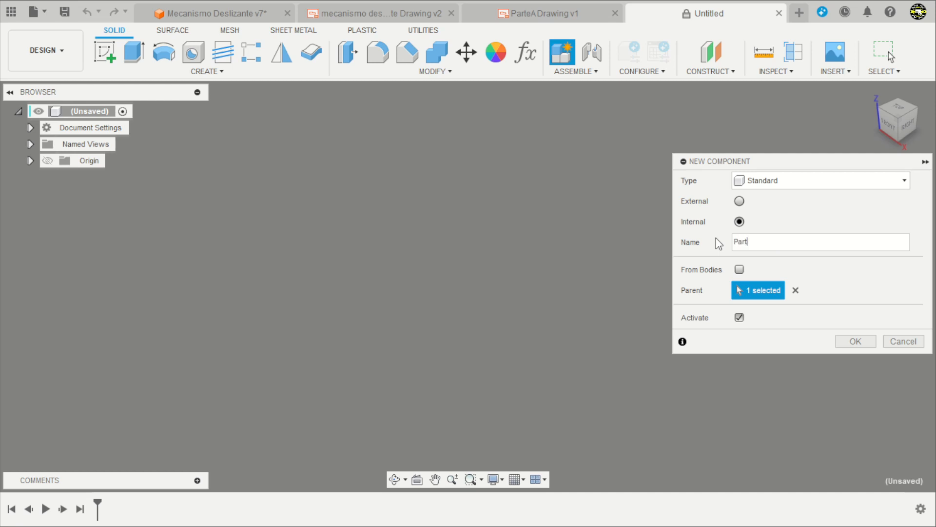
pyautogui.write('ParteA')
pyautogui.press('Return')
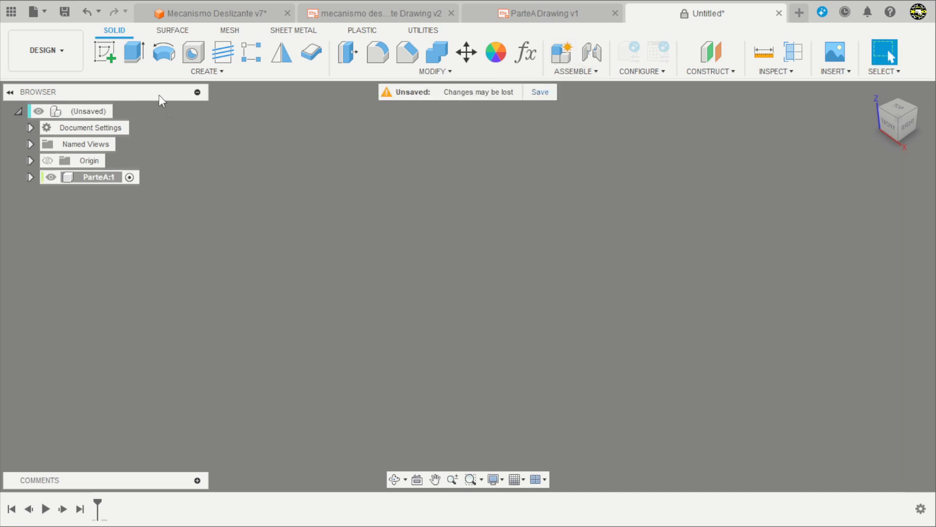
# Sketch a center rectangle 20 mm wide and 38 mm high at the origin on the horizontal plane.
pyautogui.click(112, 53)
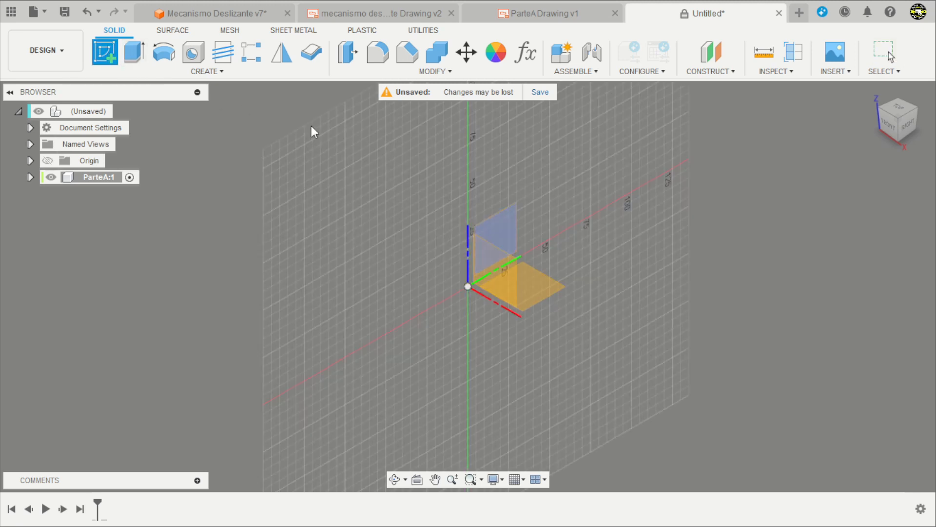
pyautogui.click(537, 299)
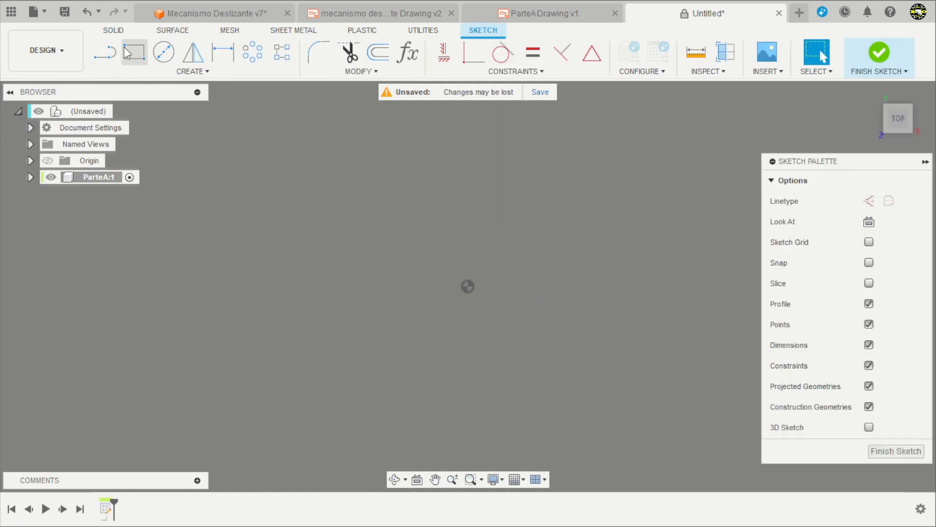
pyautogui.click(132, 53)
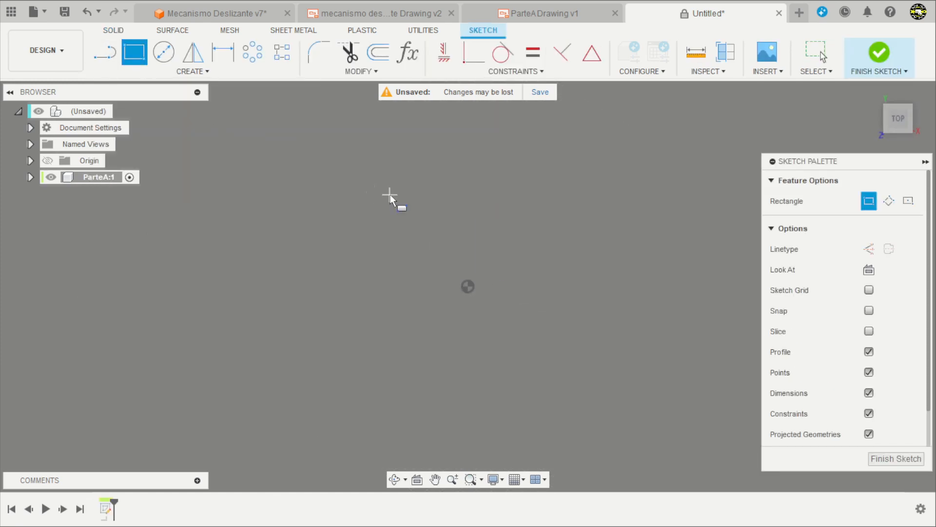
pyautogui.click(909, 201)
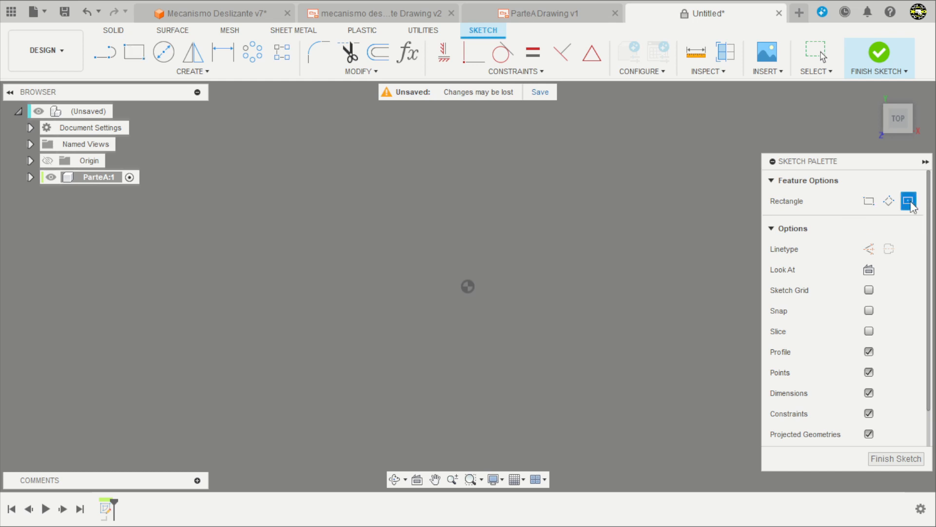
pyautogui.click(467, 287)
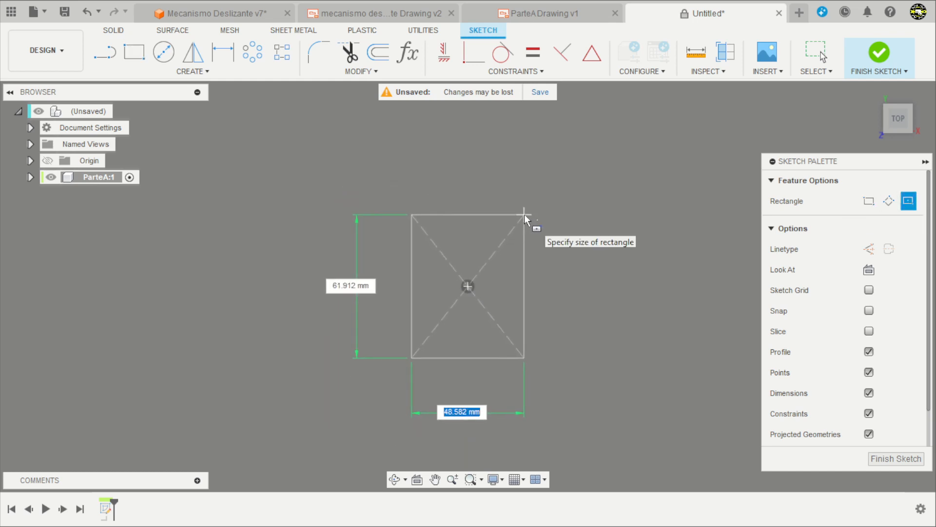
pyautogui.write('20')
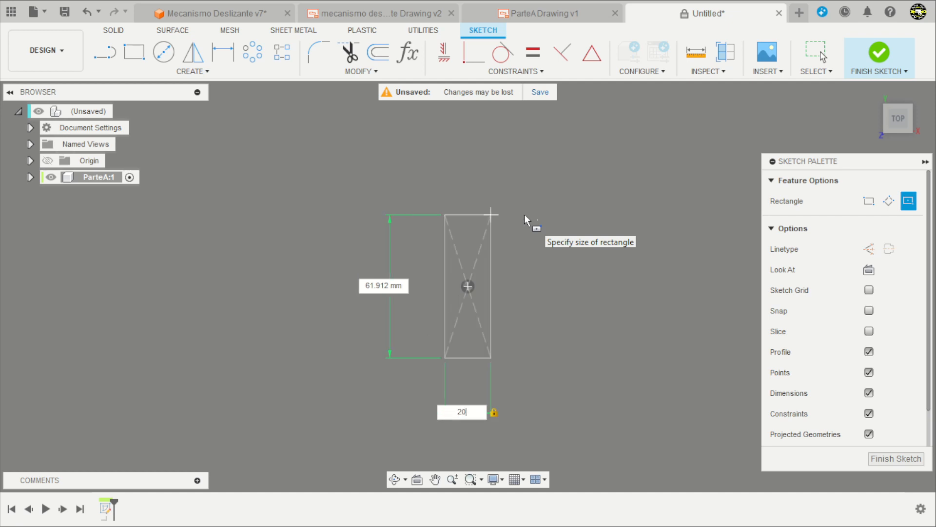
pyautogui.press('Tab')
pyautogui.write('38')
pyautogui.press('Return')
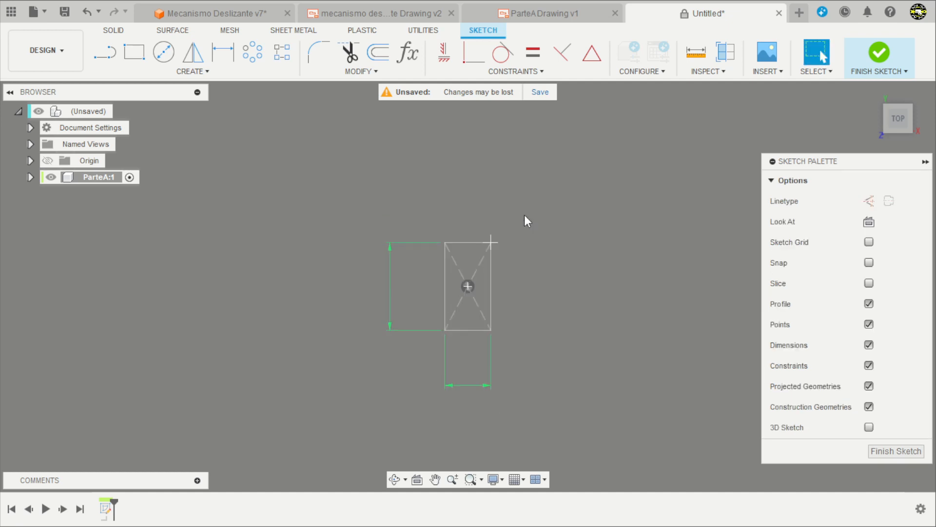
# Check the ParteA drawing for the block's height and side taper angle.
pyautogui.click(551, 12)
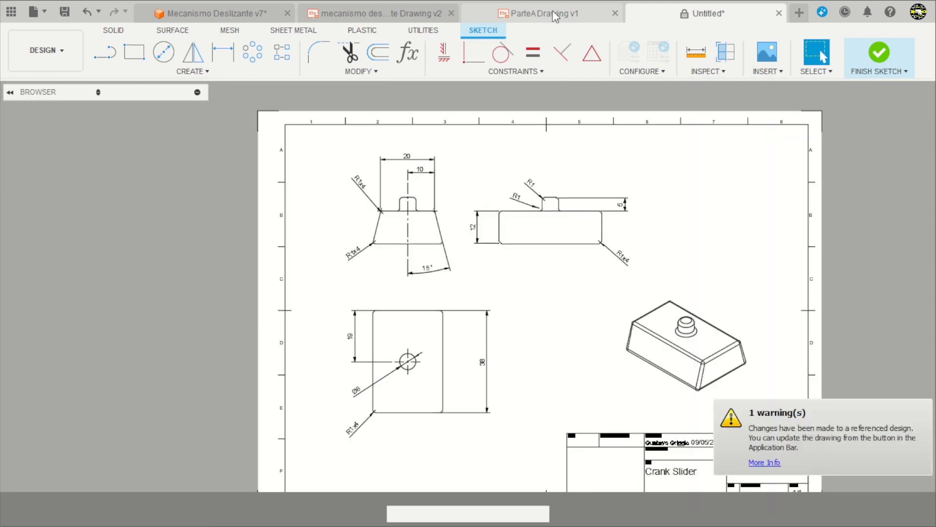
pyautogui.scroll(2, 438, 231)
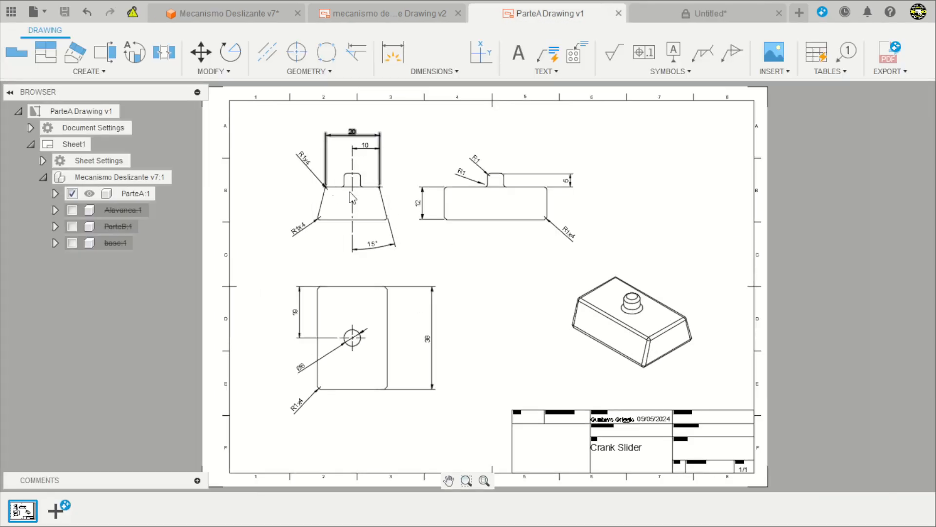
pyautogui.scroll(2, 422, 200)
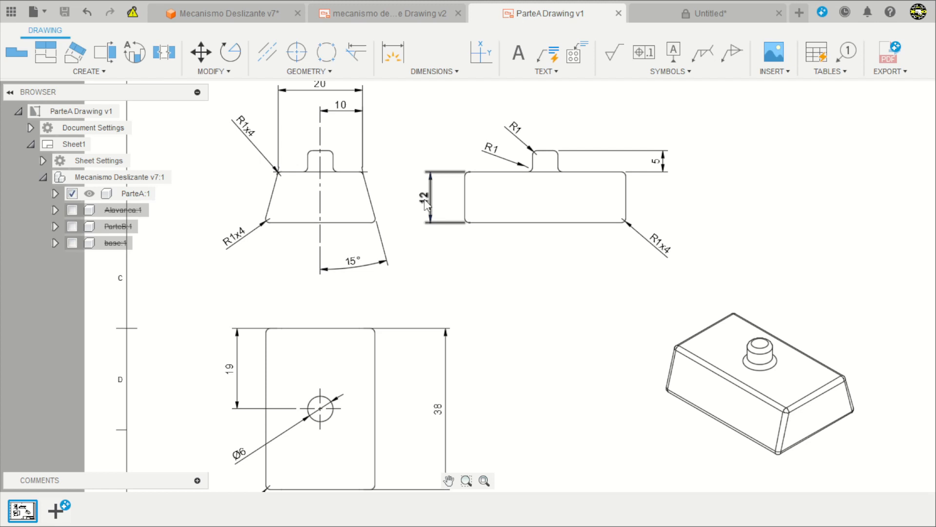
pyautogui.scroll(-3, 427, 204)
pyautogui.scroll(1, 417, 212)
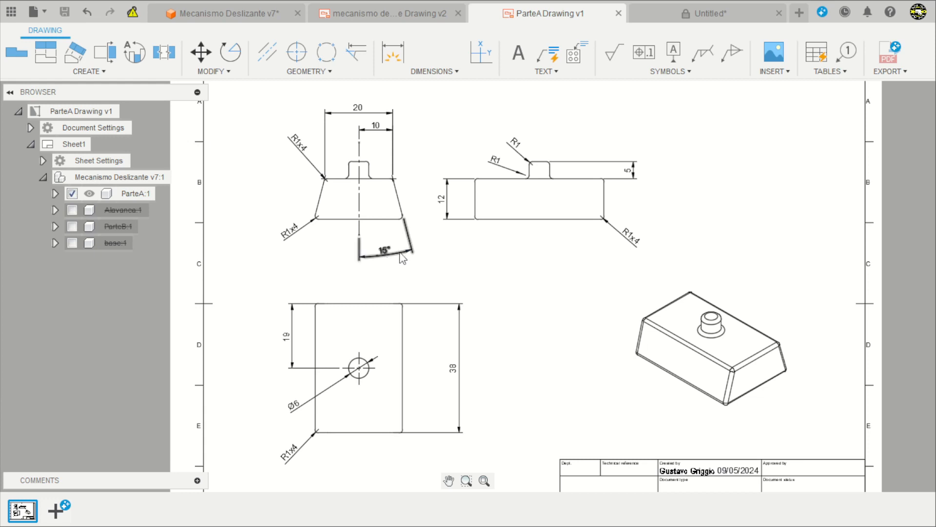
# Finish the rectangle sketch and extrude it as a new body with distance -12 mm and a 15° taper angle.
pyautogui.click(674, 12)
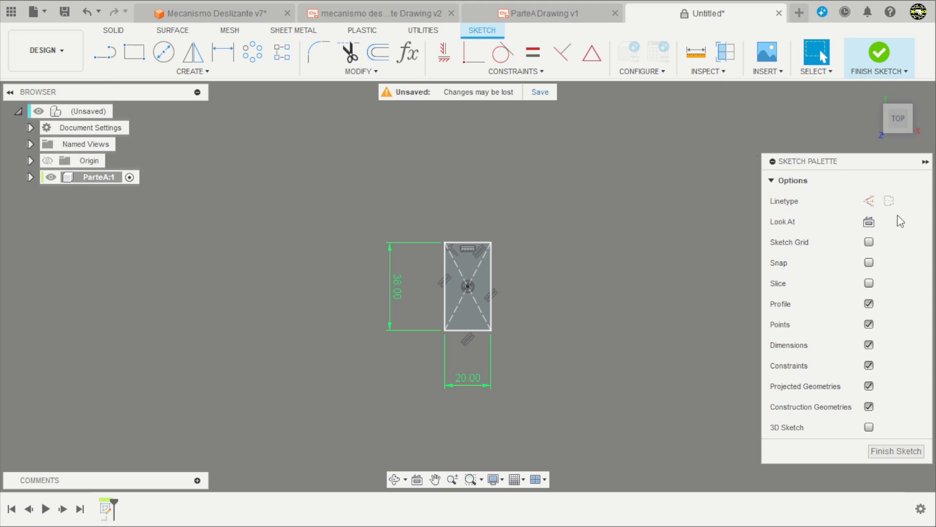
pyautogui.click(880, 53)
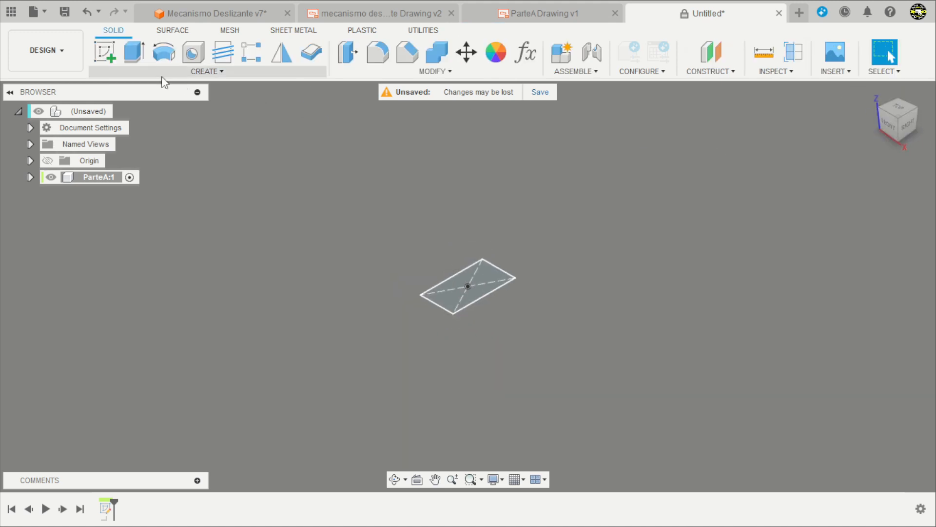
pyautogui.click(134, 52)
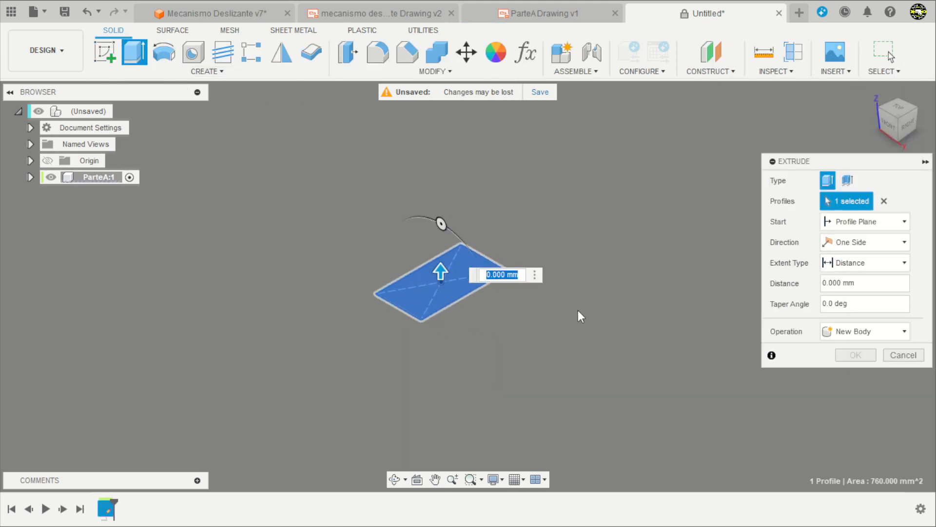
pyautogui.keyDown('shift'); pyautogui.moveTo(579, 313); pyautogui.dragTo(584, 289, button='middle'); pyautogui.keyUp('shift')
pyautogui.scroll(2, 531, 312)
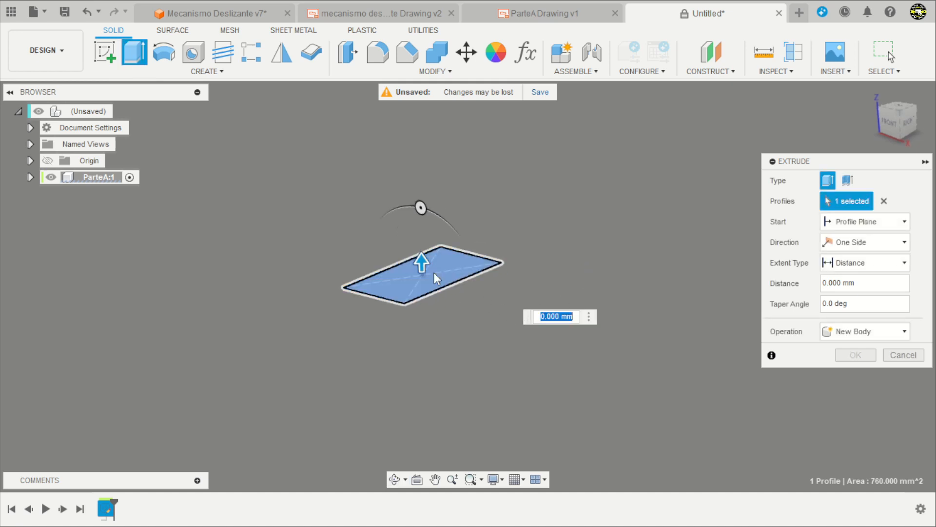
pyautogui.moveTo(420, 264); pyautogui.dragTo(429, 329)
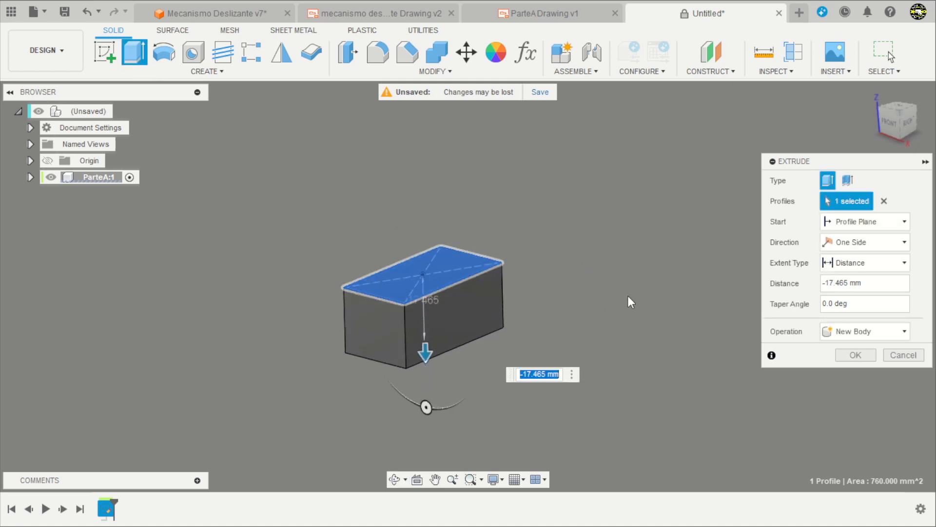
pyautogui.write('-12')
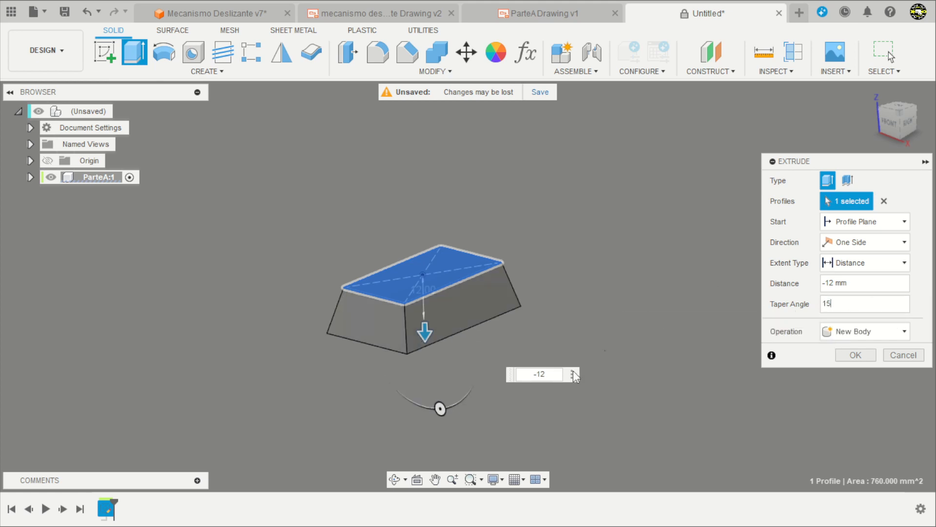
pyautogui.keyDown('shift'); pyautogui.moveTo(573, 372); pyautogui.dragTo(539, 318, button='middle'); pyautogui.keyUp('shift')
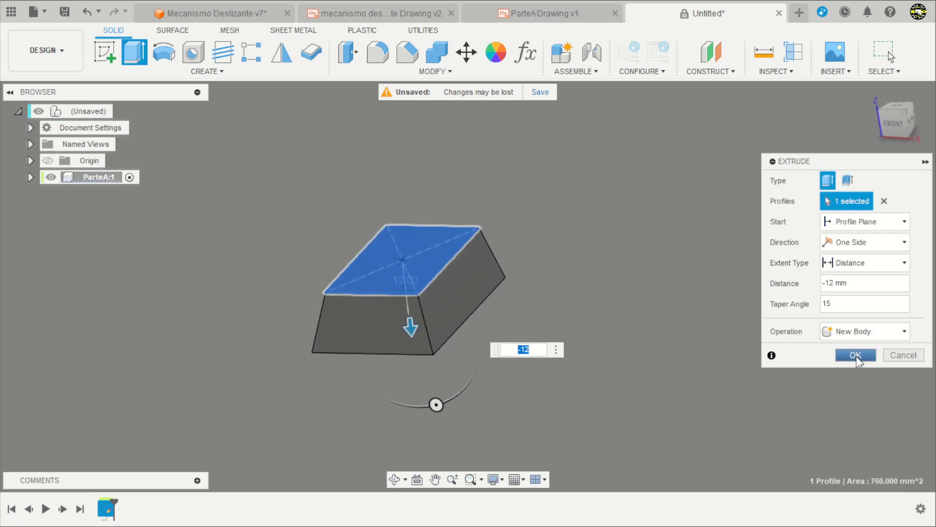
pyautogui.click(855, 355)
pyautogui.keyDown('shift'); pyautogui.moveTo(588, 333); pyautogui.dragTo(562, 326, button='middle'); pyautogui.keyUp('shift')
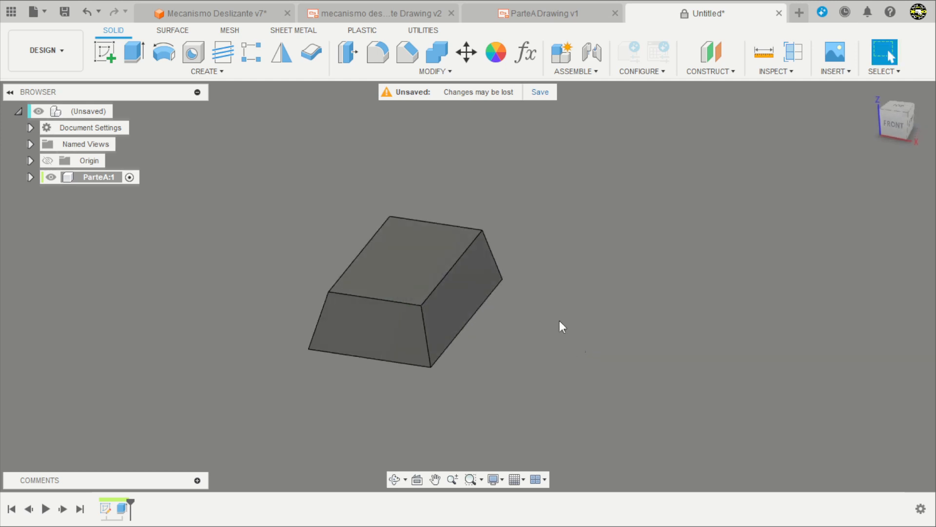
# Start a sketch on the block's top face and check the ParteA drawing for the pin's diameter and height.
pyautogui.click(106, 51)
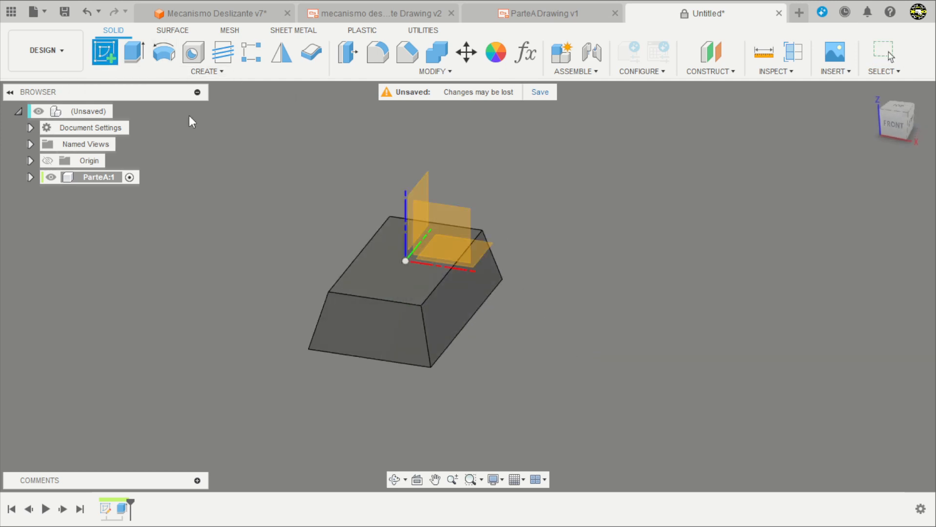
pyautogui.click(383, 265)
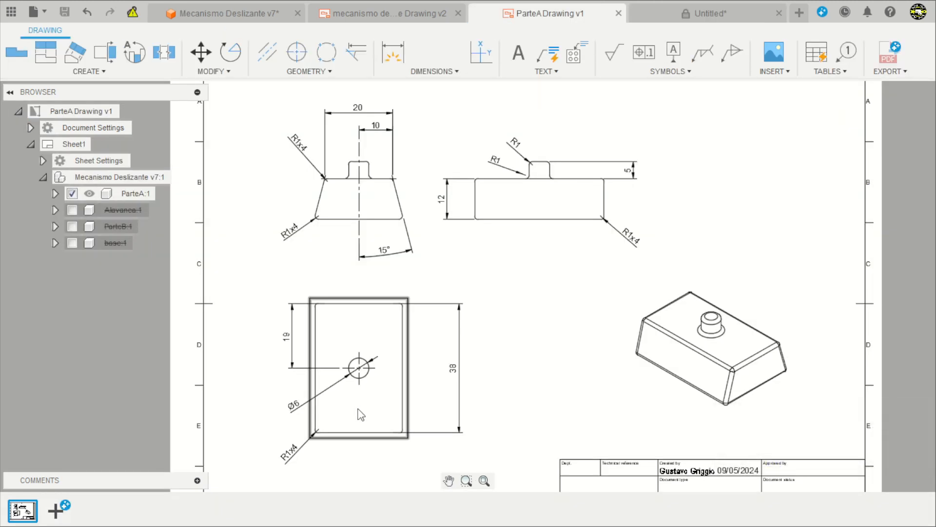
pyautogui.scroll(4, 358, 406)
pyautogui.scroll(-4, 363, 410)
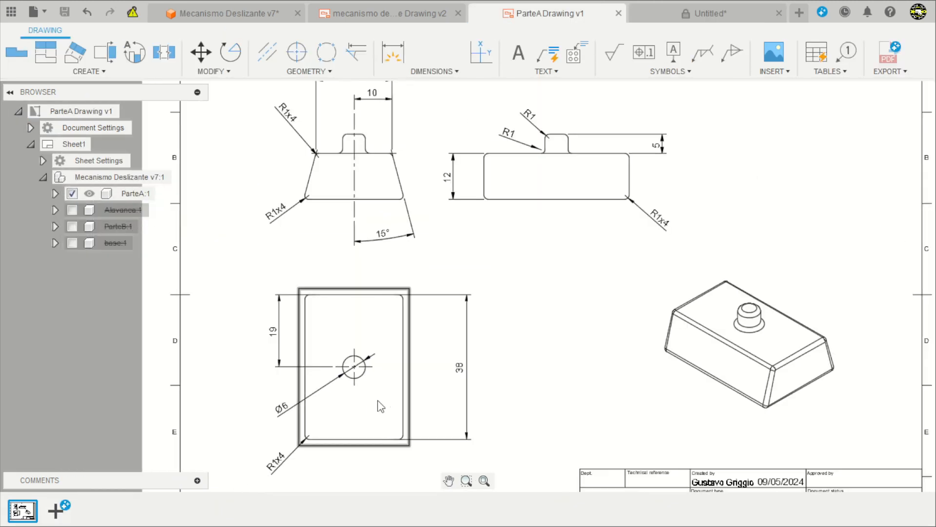
pyautogui.scroll(2, 607, 171)
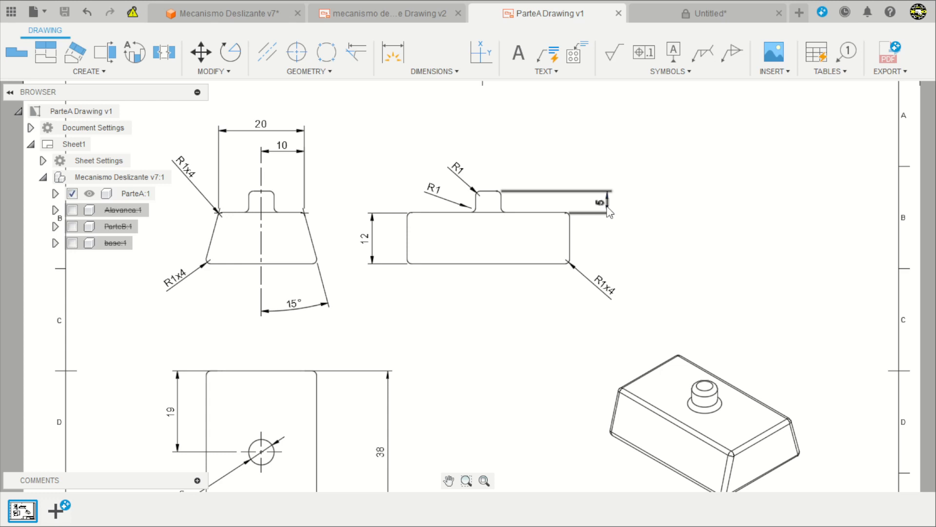
pyautogui.scroll(-5, 607, 209)
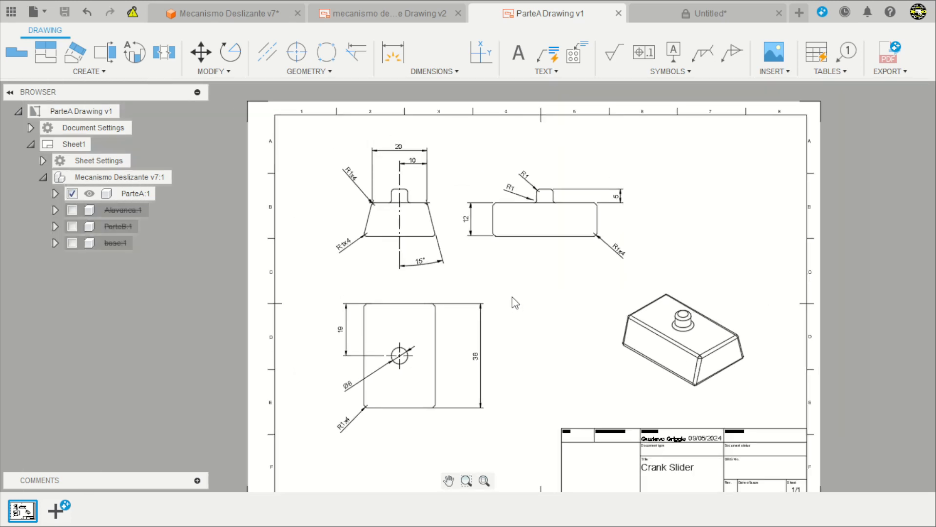
pyautogui.scroll(5, 551, 183)
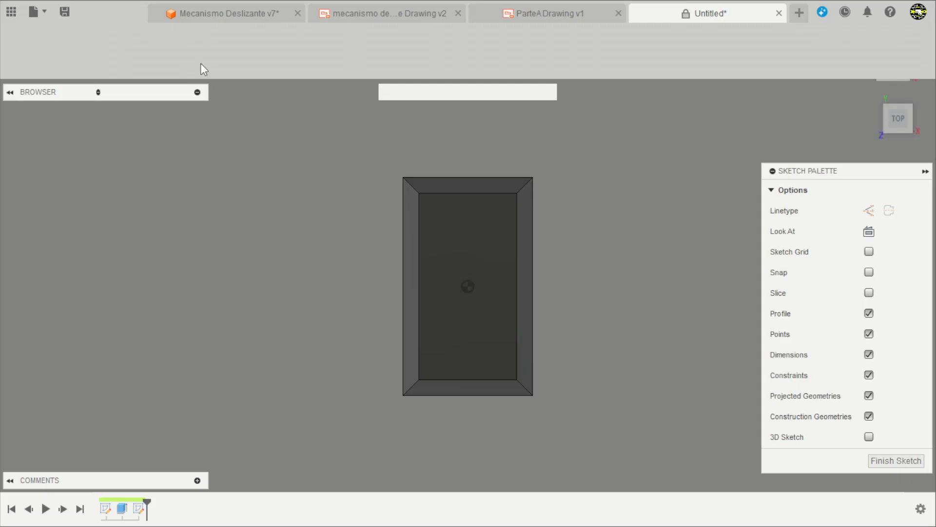
# Sketch a 6 mm diameter circle centered on the origin on the block's top face and finish the sketch.
pyautogui.click(165, 53)
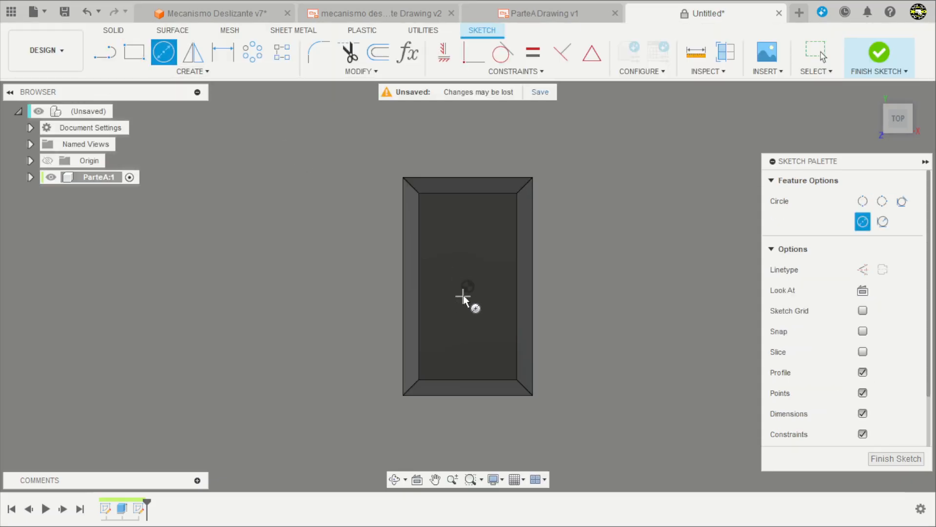
pyautogui.click(467, 287)
pyautogui.write('6')
pyautogui.press('Return')
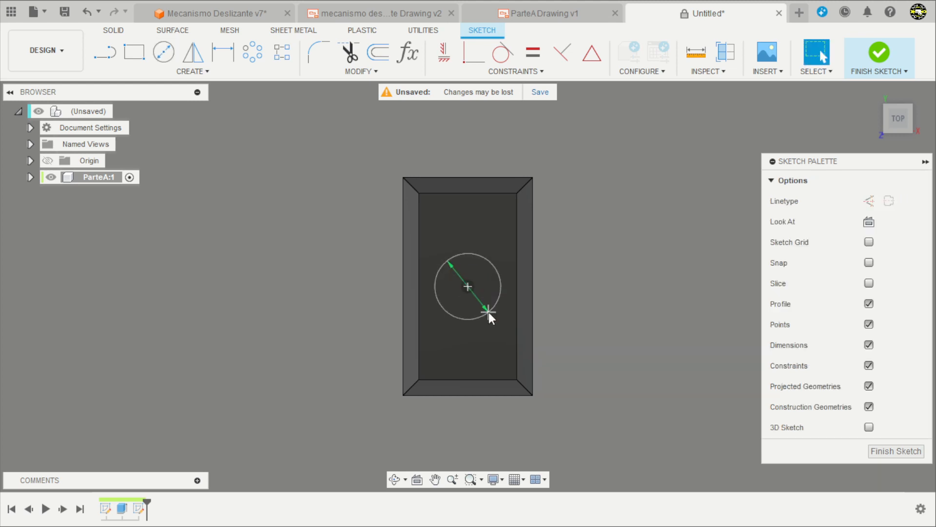
pyautogui.scroll(4, 434, 318)
pyautogui.moveTo(667, 267)
pyautogui.keyDown('shift'); pyautogui.mouseDown(button='middle')
pyautogui.moveTo(671, 206)
pyautogui.moveTo(683, 188)
pyautogui.mouseUp(button='middle'); pyautogui.keyUp('shift')
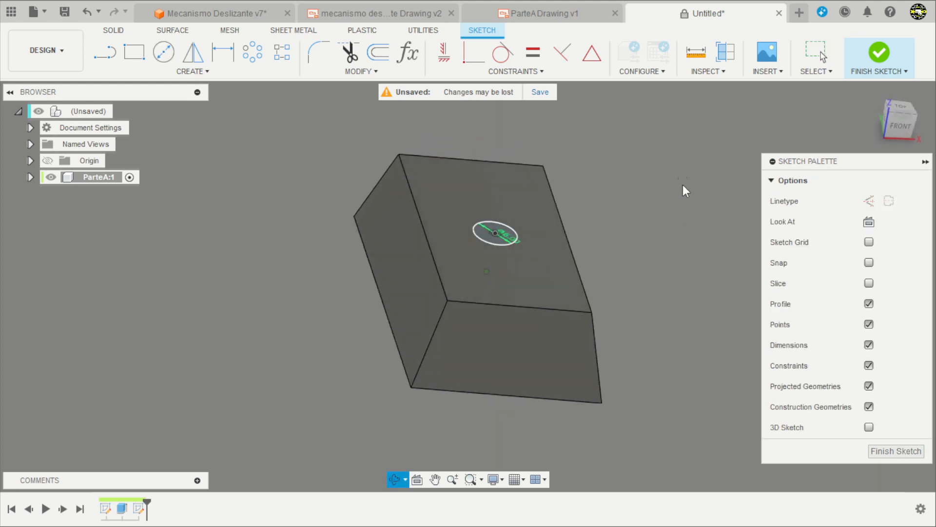
pyautogui.click(873, 66)
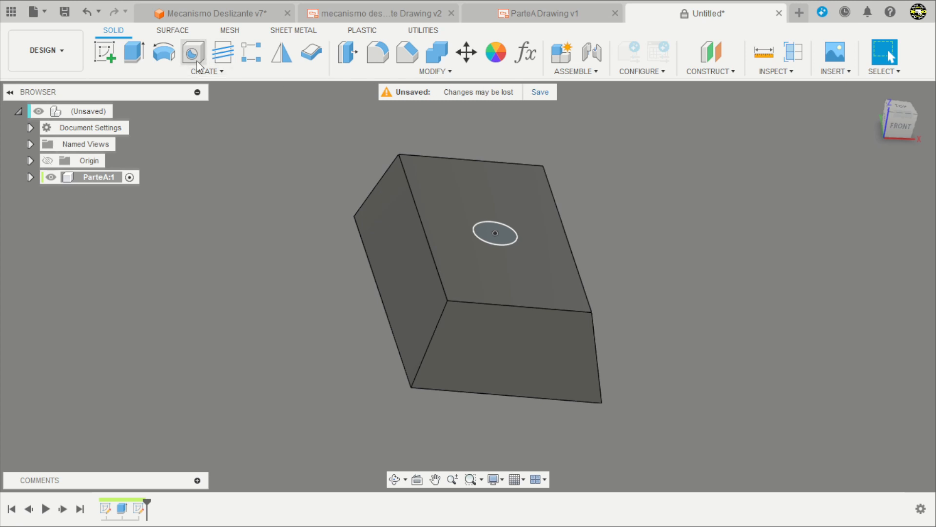
# Extrude the circle 5 mm upward to form the pin on the block.
pyautogui.click(140, 59)
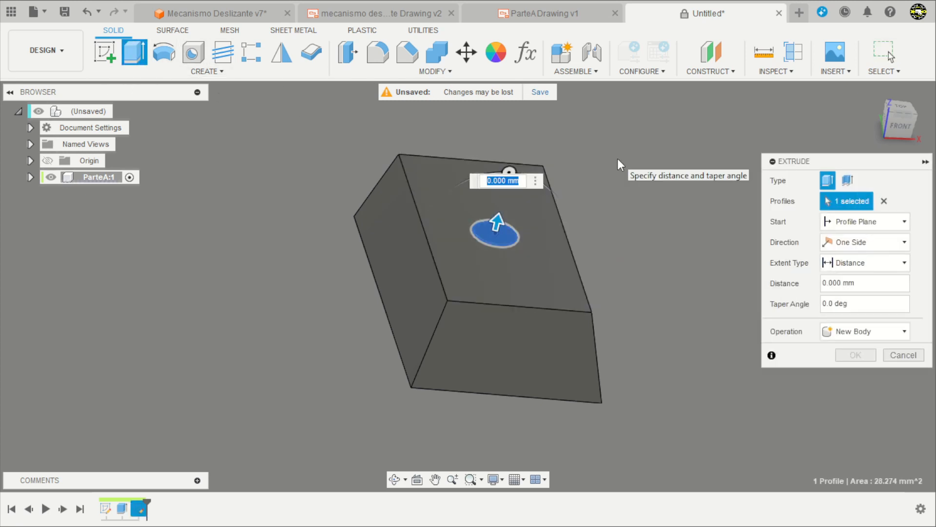
pyautogui.write('5')
pyautogui.press('Return')
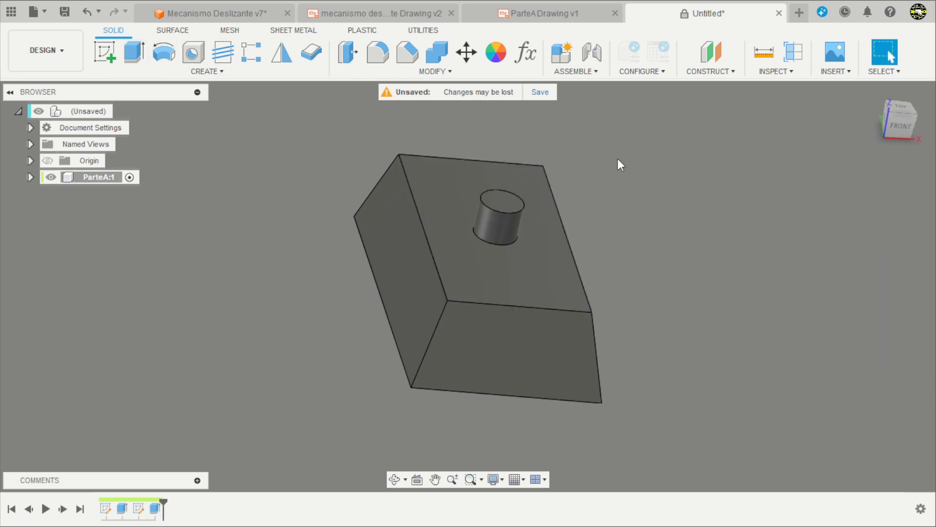
# Apply a 1 mm fillet to the pin's top and base edges, the block's top and bottom edges, and three of its slanted corner edges.
pyautogui.keyDown('shift'); pyautogui.moveTo(608, 210); pyautogui.dragTo(702, 170, button='middle'); pyautogui.keyUp('shift')
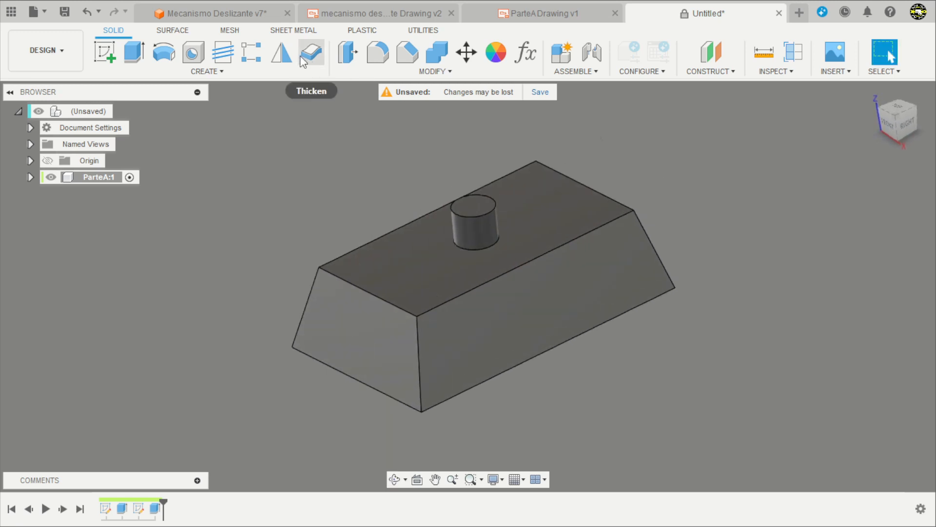
pyautogui.click(377, 54)
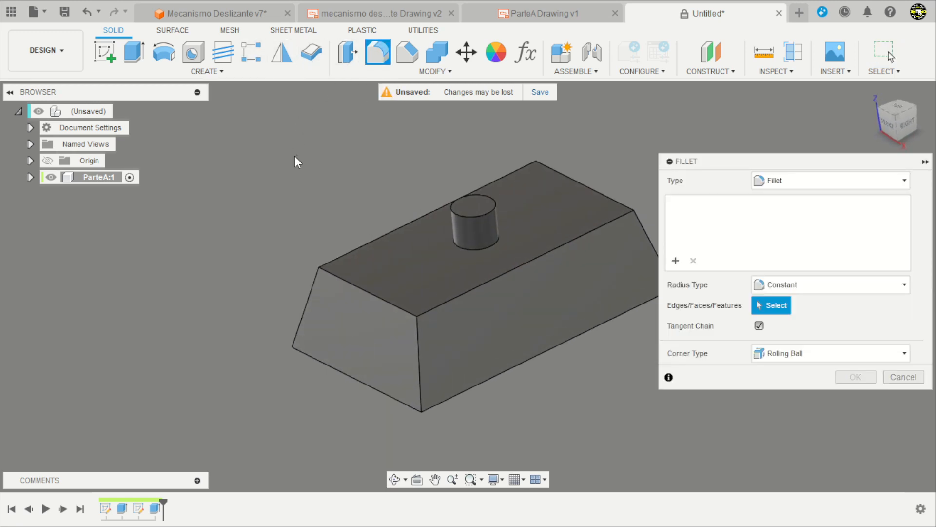
pyautogui.scroll(-2, 364, 200)
pyautogui.scroll(2, 570, 160)
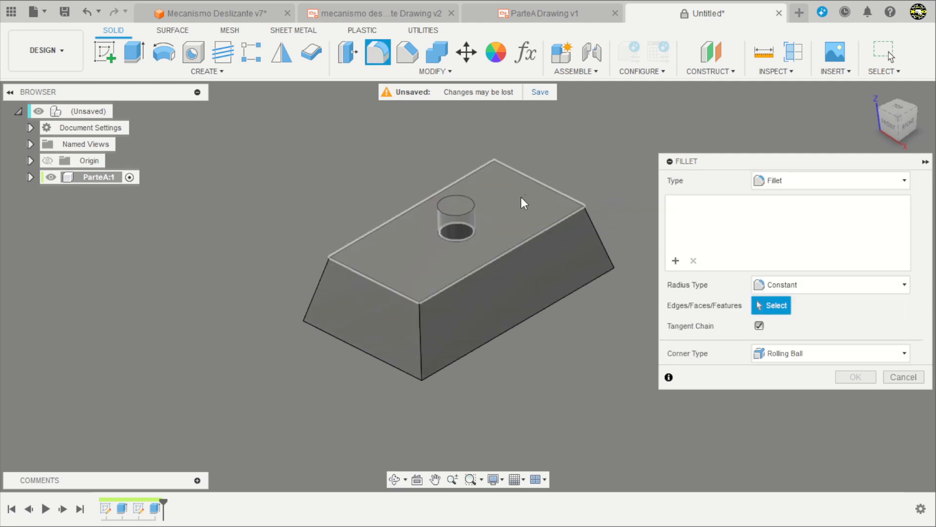
pyautogui.click(463, 214)
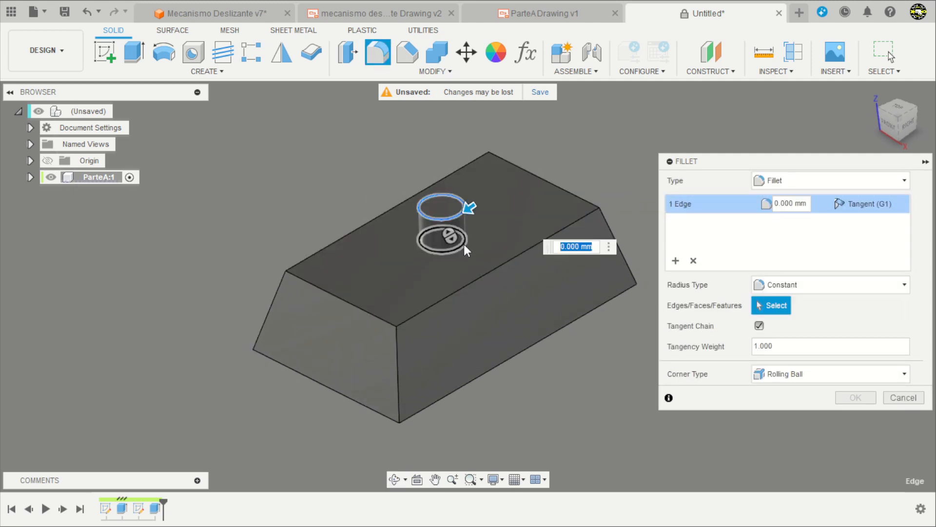
pyautogui.click(464, 245)
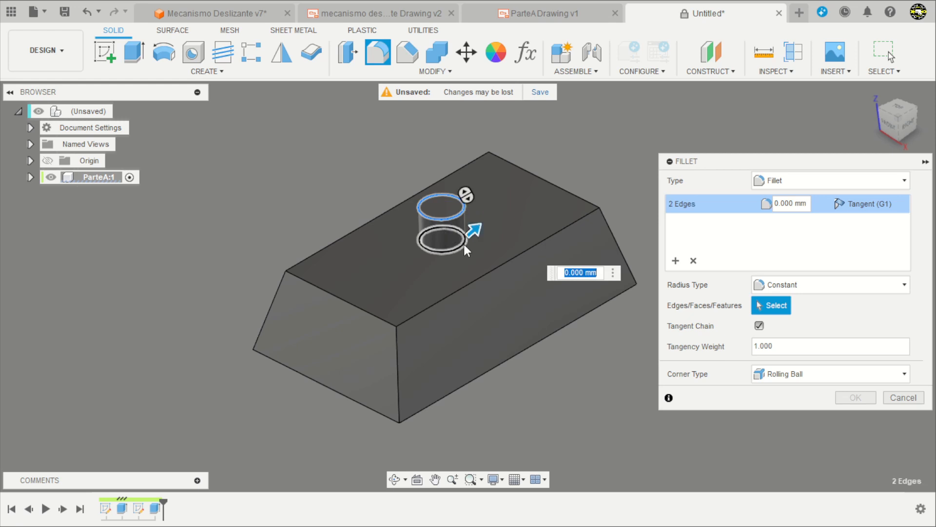
pyautogui.click(481, 280)
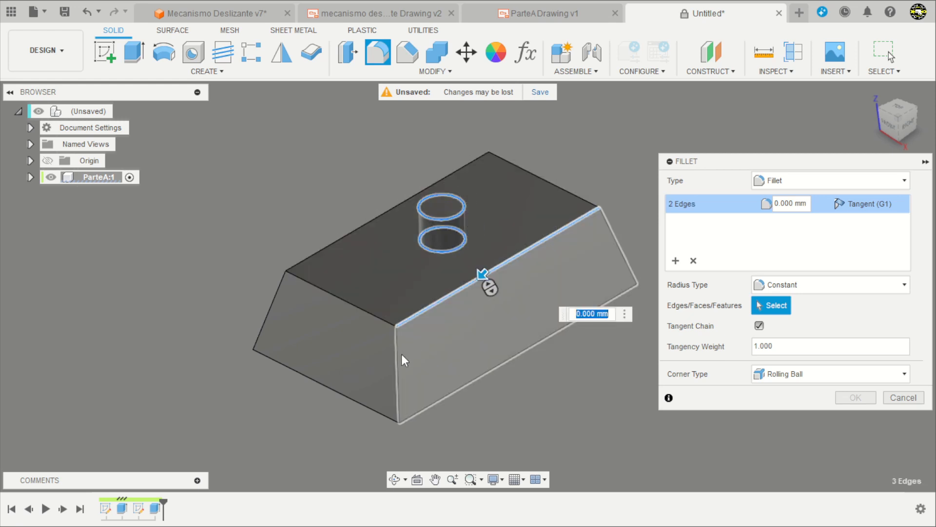
pyautogui.click(398, 360)
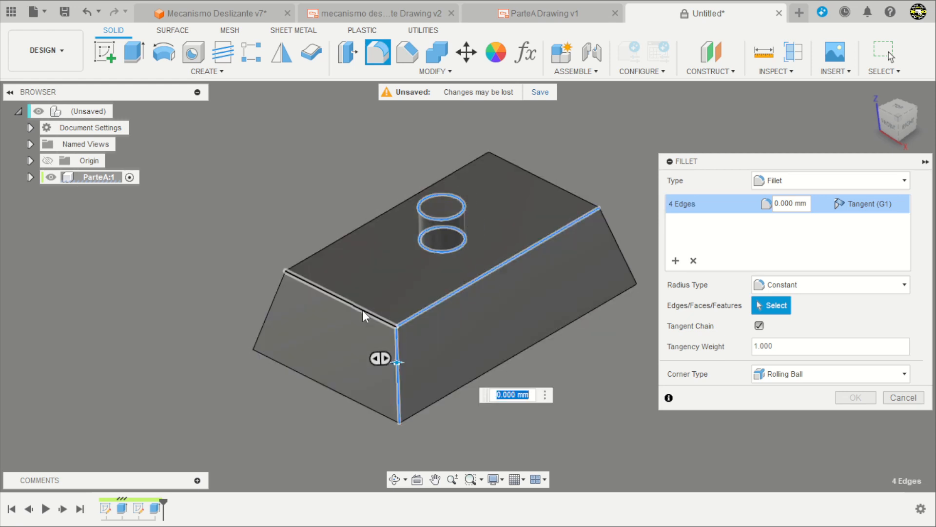
pyautogui.click(316, 250)
pyautogui.click(278, 296)
pyautogui.click(301, 370)
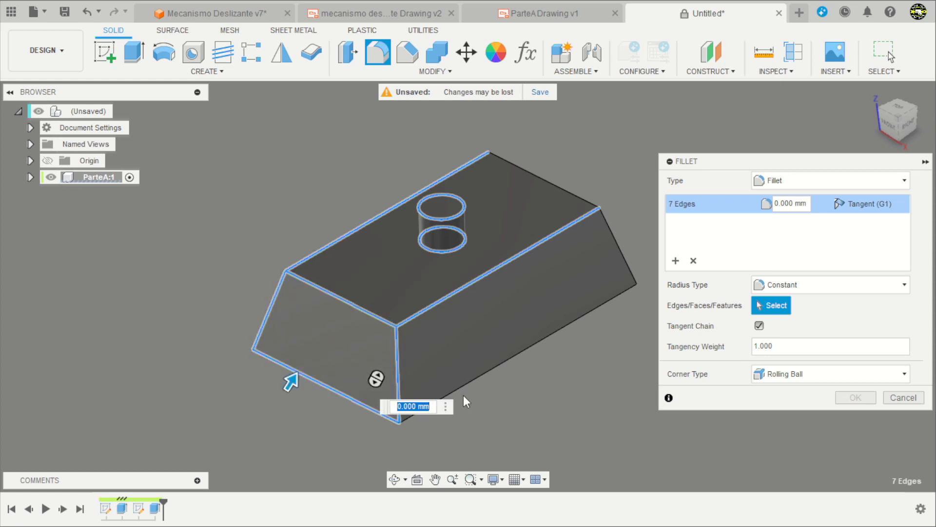
pyautogui.click(464, 385)
pyautogui.click(622, 257)
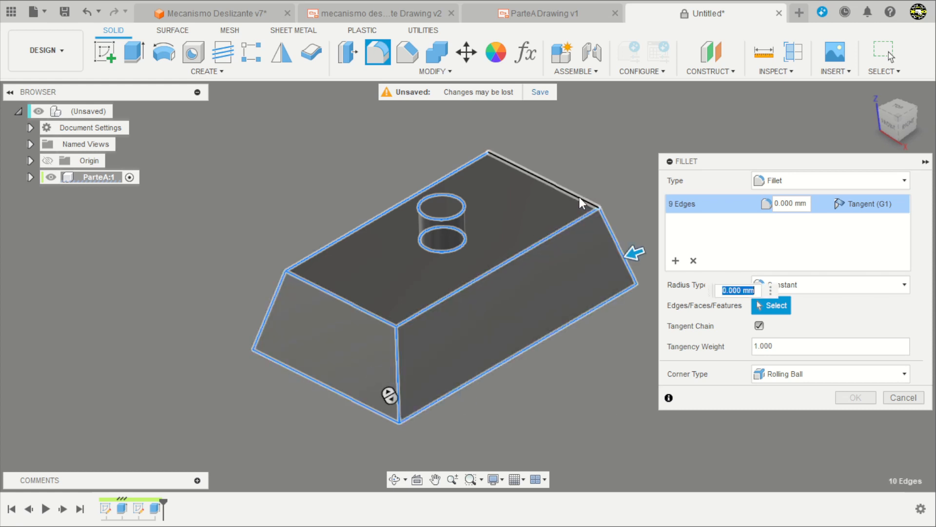
pyautogui.click(580, 197)
pyautogui.keyDown('shift'); pyautogui.moveTo(586, 349); pyautogui.dragTo(567, 340, button='middle'); pyautogui.keyUp('shift')
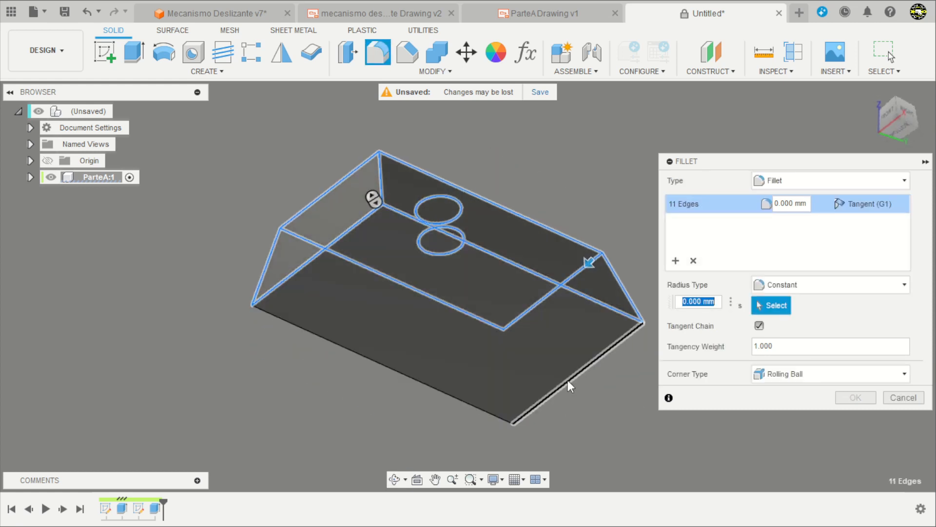
pyautogui.click(568, 380)
pyautogui.click(498, 416)
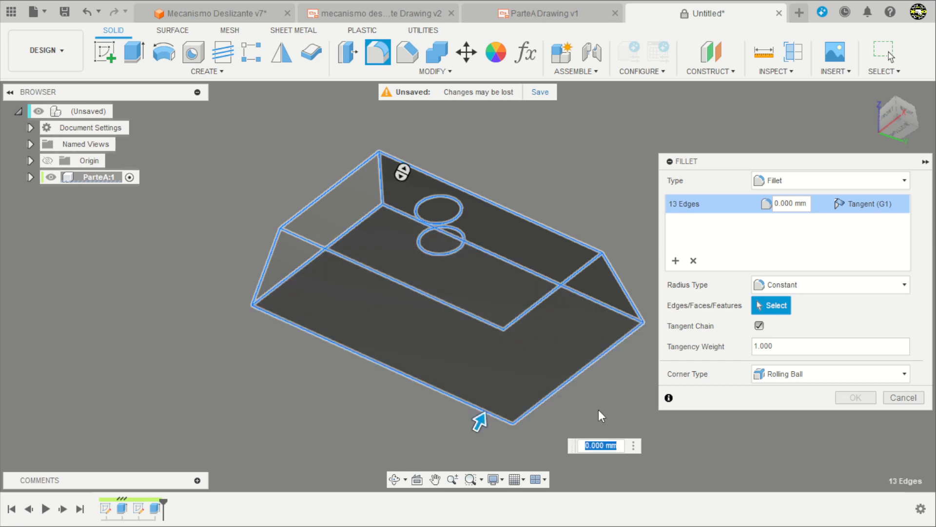
pyautogui.write('1')
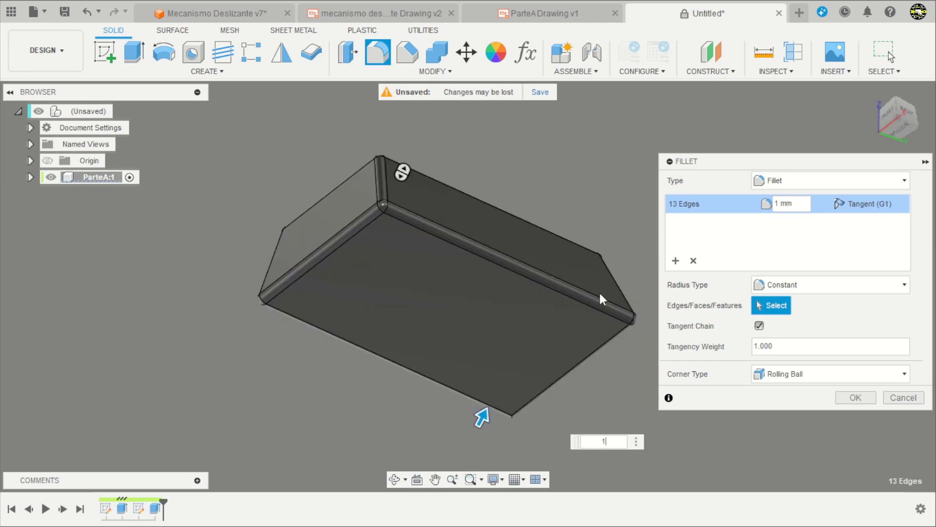
pyautogui.keyDown('shift'); pyautogui.moveTo(573, 215); pyautogui.dragTo(552, 274, button='middle'); pyautogui.keyUp('shift')
pyautogui.press('Return')
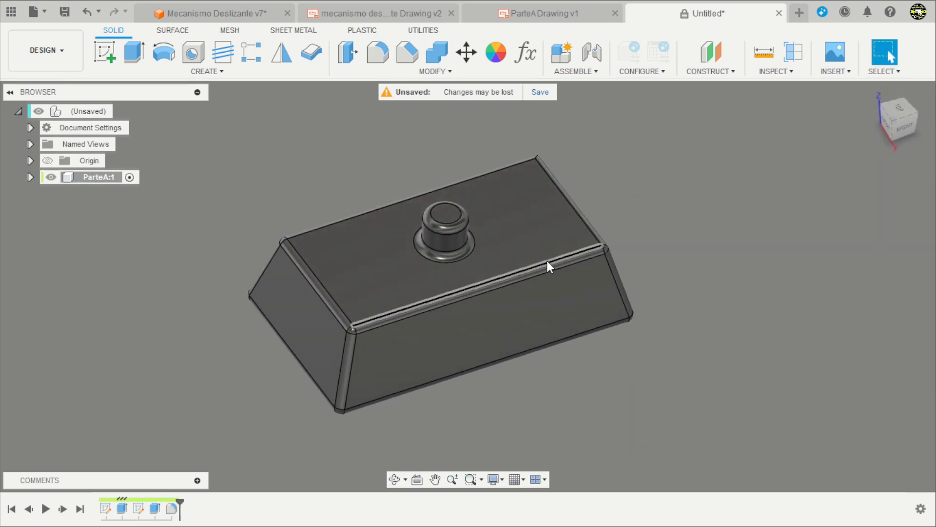
pyautogui.keyDown('shift'); pyautogui.moveTo(664, 324); pyautogui.dragTo(656, 289, button='middle'); pyautogui.keyUp('shift')
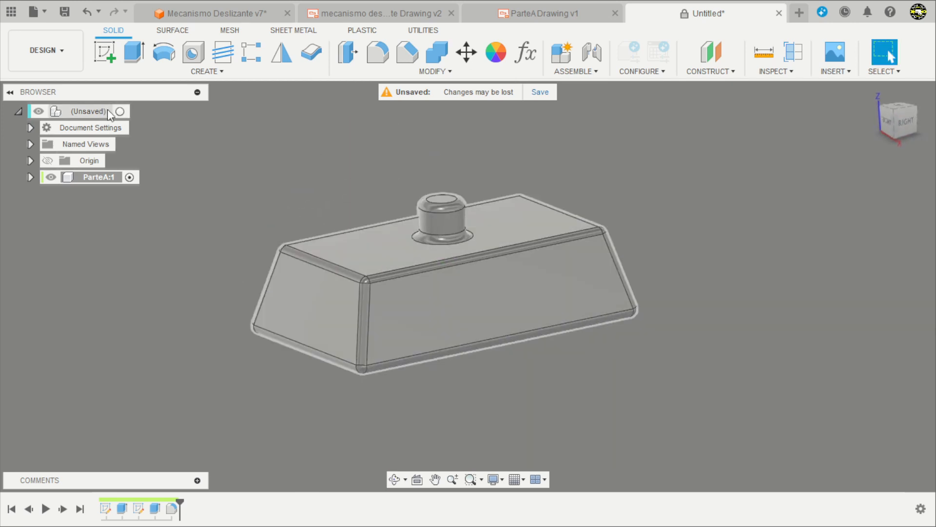
# Activate the top-level design and hide the ParteA component.
pyautogui.click(119, 111)
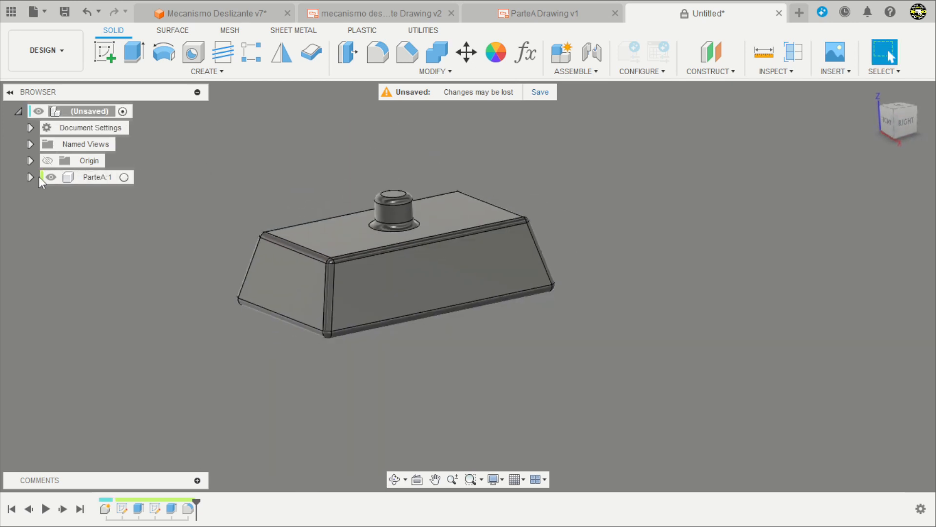
pyautogui.click(52, 178)
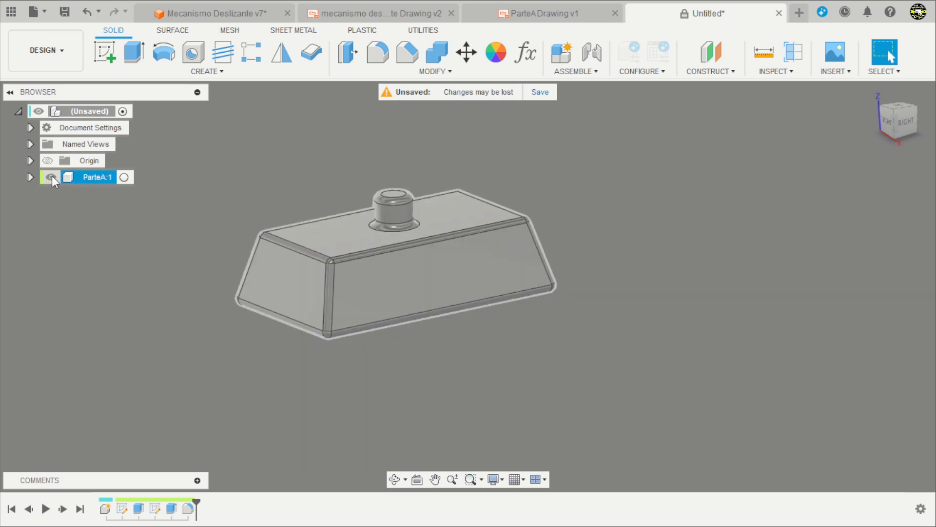
pyautogui.click(51, 176)
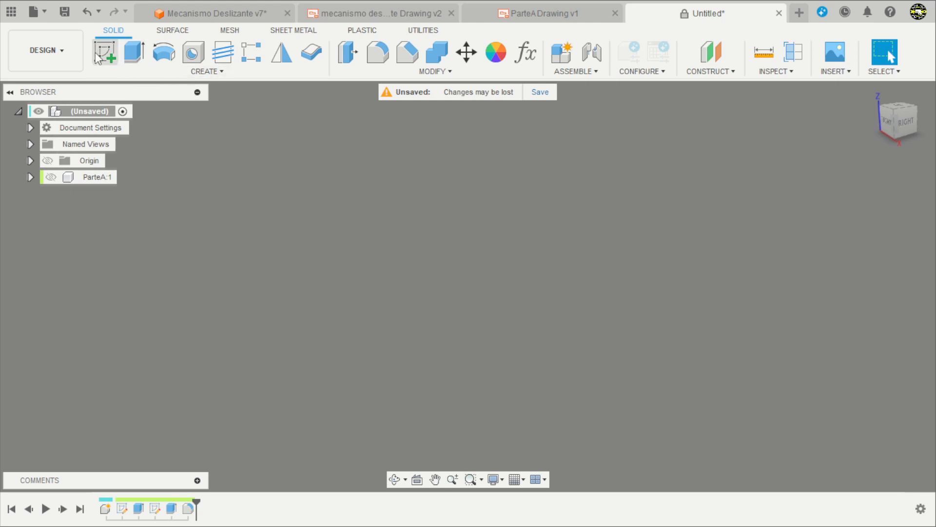
# Add an active internal component named Alavanca to the top-level design.
pyautogui.click(562, 52)
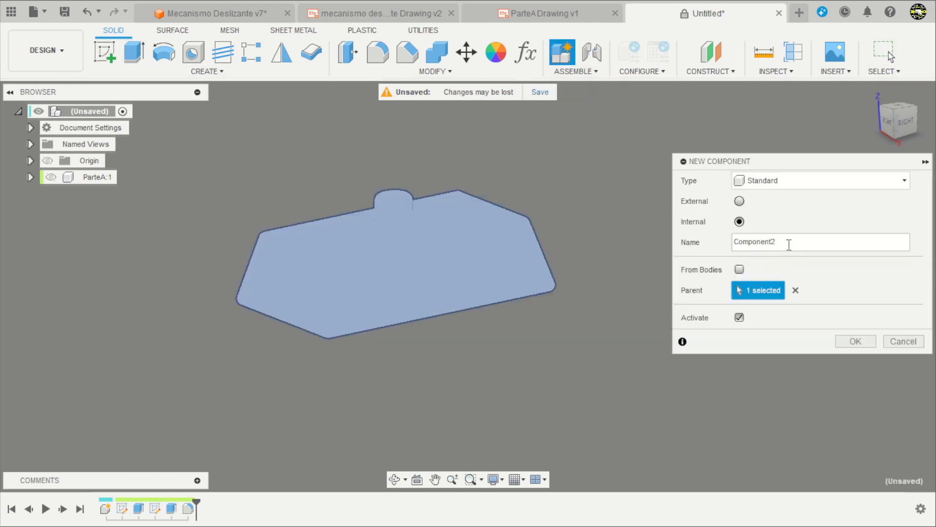
pyautogui.moveTo(789, 244); pyautogui.dragTo(708, 251)
pyautogui.write('Alavanca')
pyautogui.press('Return')
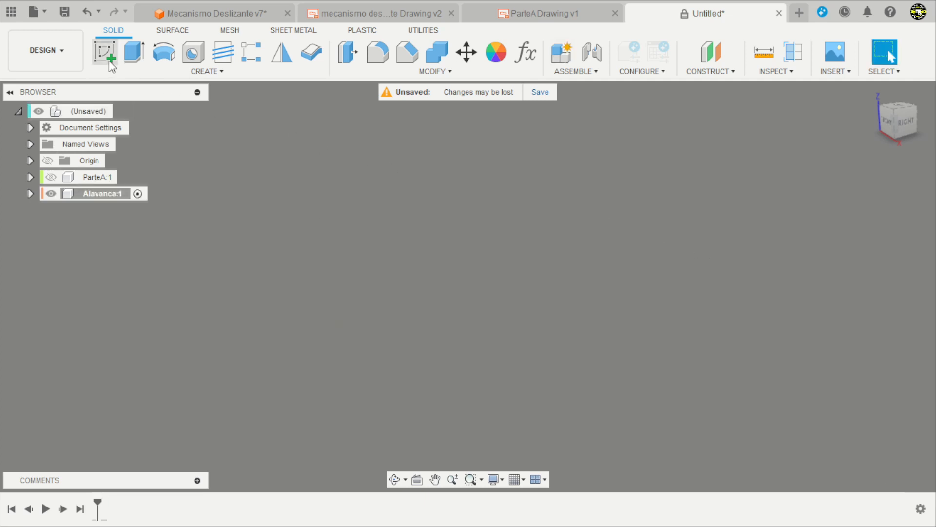
# Start a sketch on the horizontal plane and draw a horizontal center-to-center slot above the origin.
pyautogui.click(99, 53)
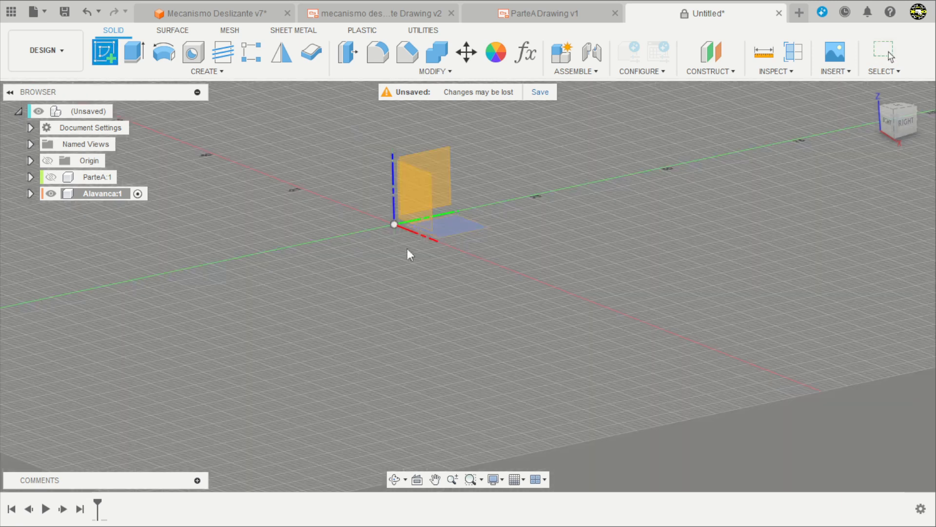
pyautogui.click(464, 234)
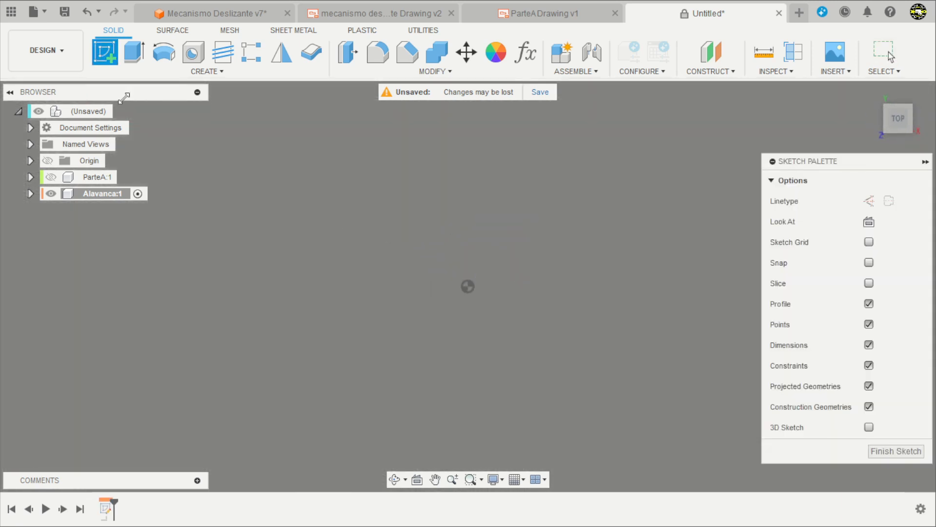
pyautogui.click(156, 72)
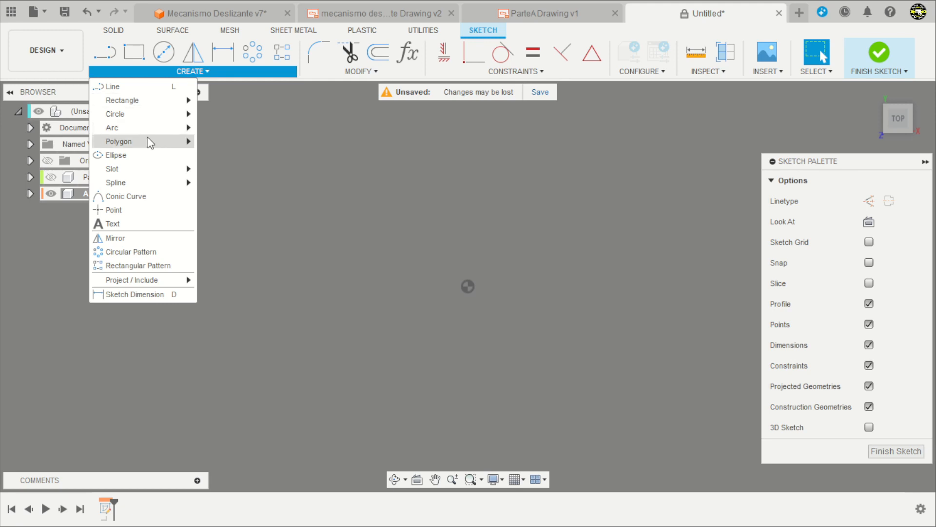
pyautogui.moveTo(149, 168)
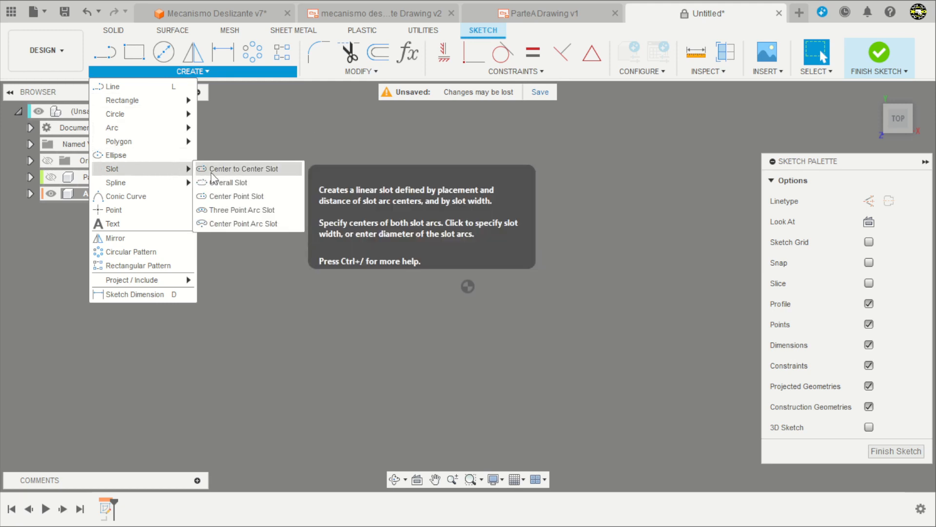
pyautogui.click(238, 170)
pyautogui.click(331, 211)
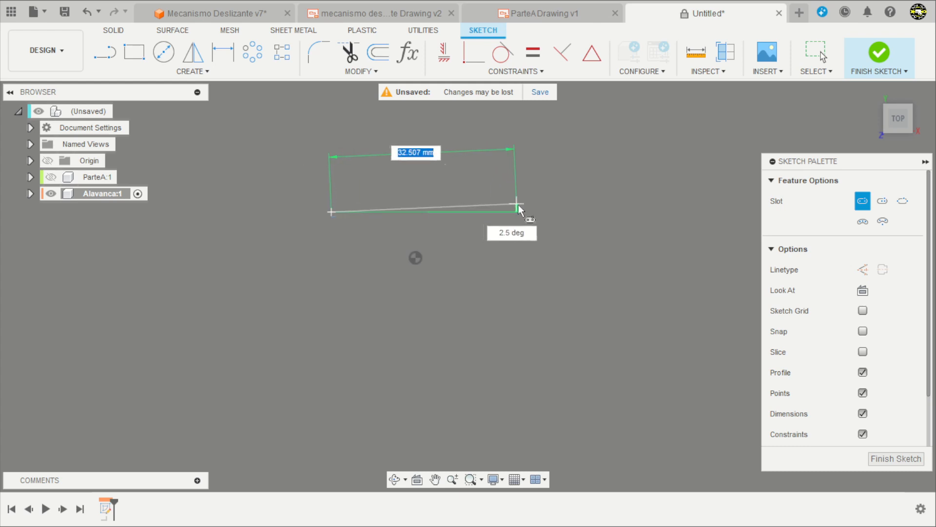
pyautogui.click(550, 213)
pyautogui.click(546, 231)
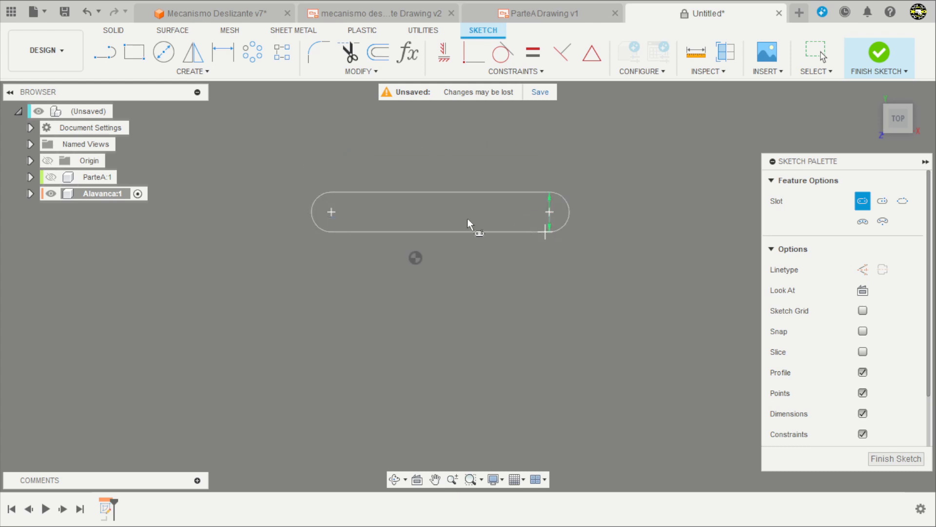
# Check the lever's dimensions in the mechanism drawing and set the slot's center-to-center distance to 120 mm.
pyautogui.scroll(3, 437, 155)
pyautogui.click(385, 14)
pyautogui.scroll(-1, 357, 211)
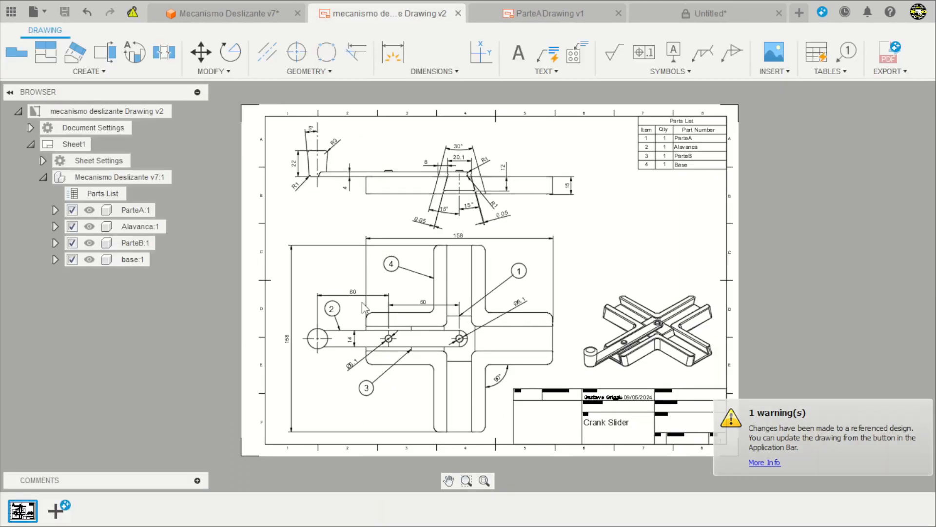
pyautogui.scroll(6, 363, 307)
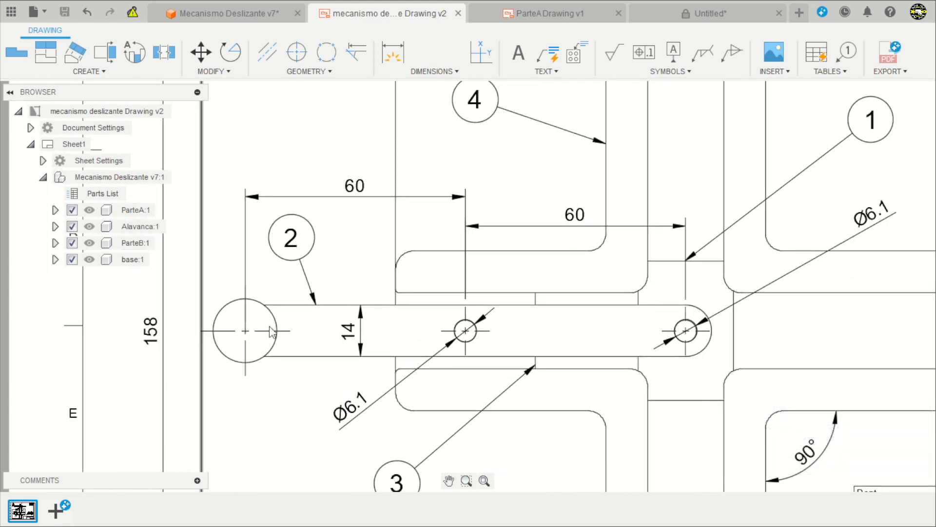
pyautogui.scroll(-2, 297, 336)
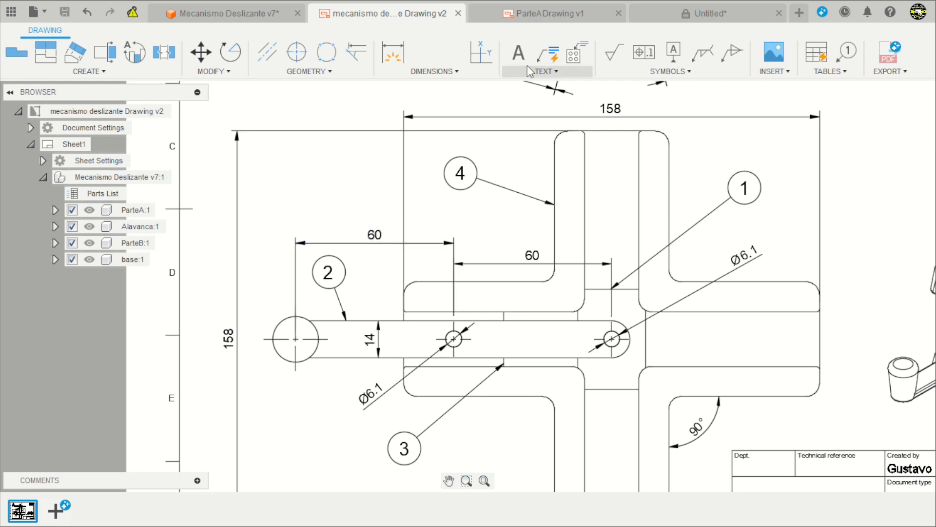
pyautogui.click(671, 9)
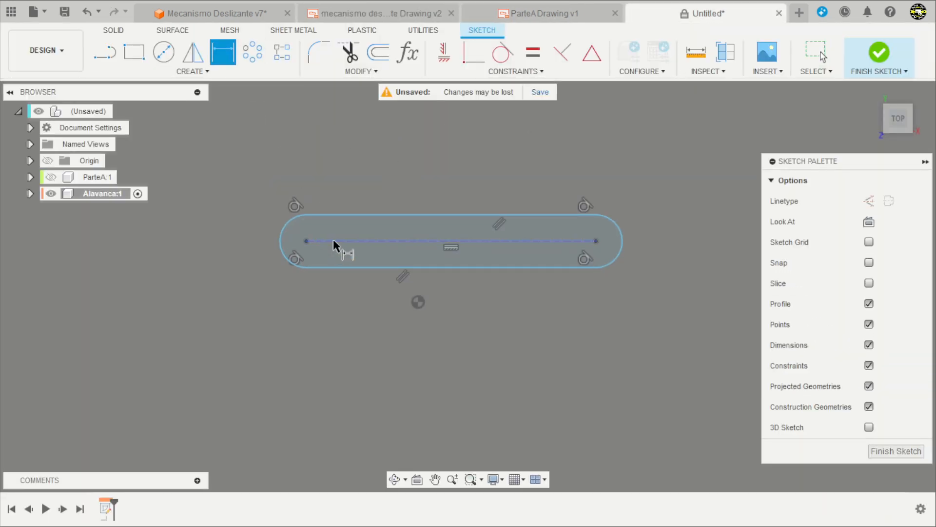
pyautogui.click(333, 241)
pyautogui.click(353, 150)
pyautogui.write('12')
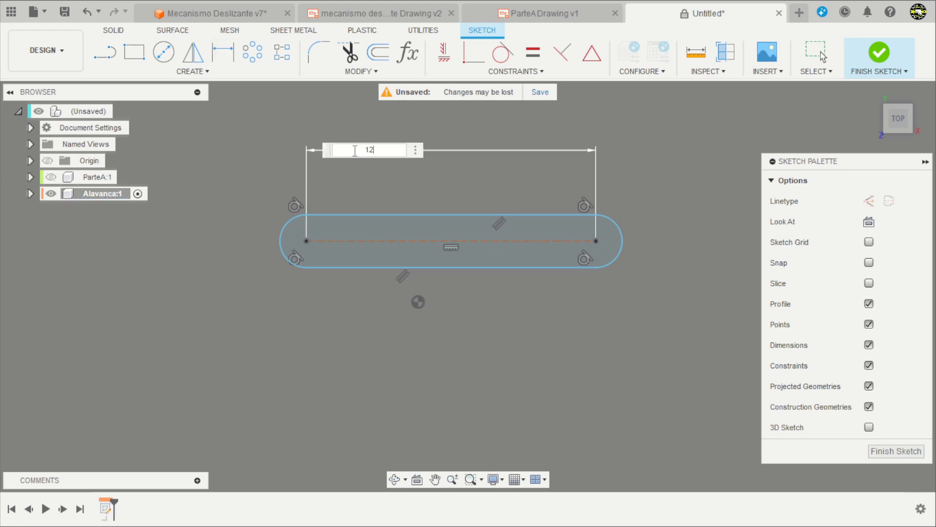
pyautogui.write('0')
pyautogui.press('Return')
# Set the slot's width between its two straight edges to 14 mm.
pyautogui.scroll(-4, 353, 150)
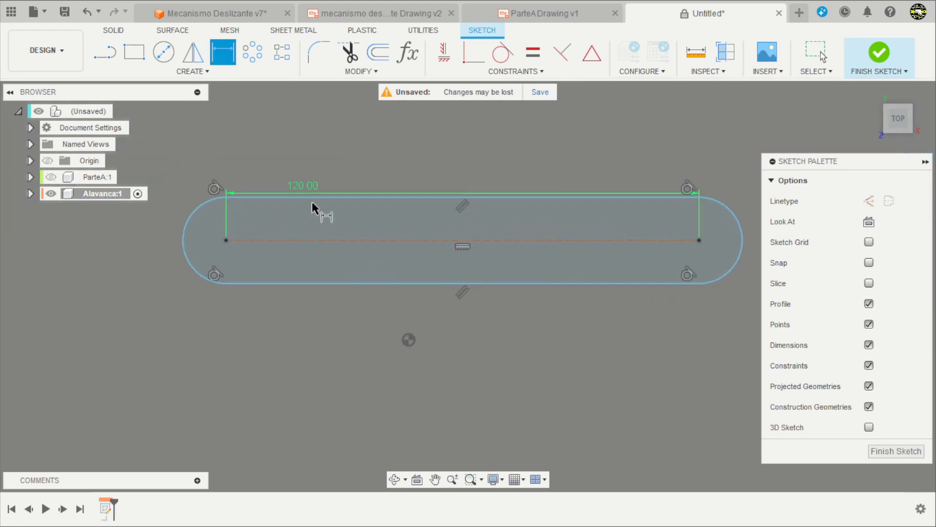
pyautogui.click(313, 197)
pyautogui.click(318, 283)
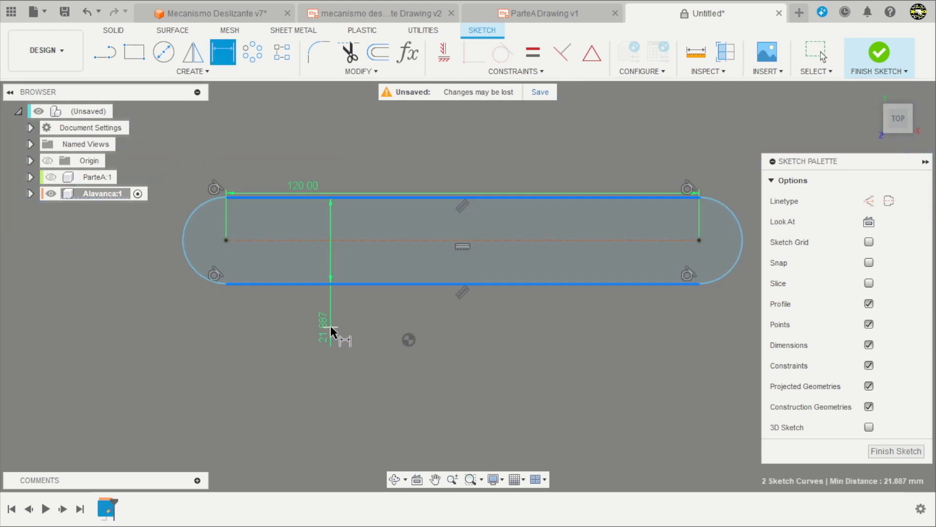
pyautogui.click(328, 327)
pyautogui.write('14')
pyautogui.press('Return')
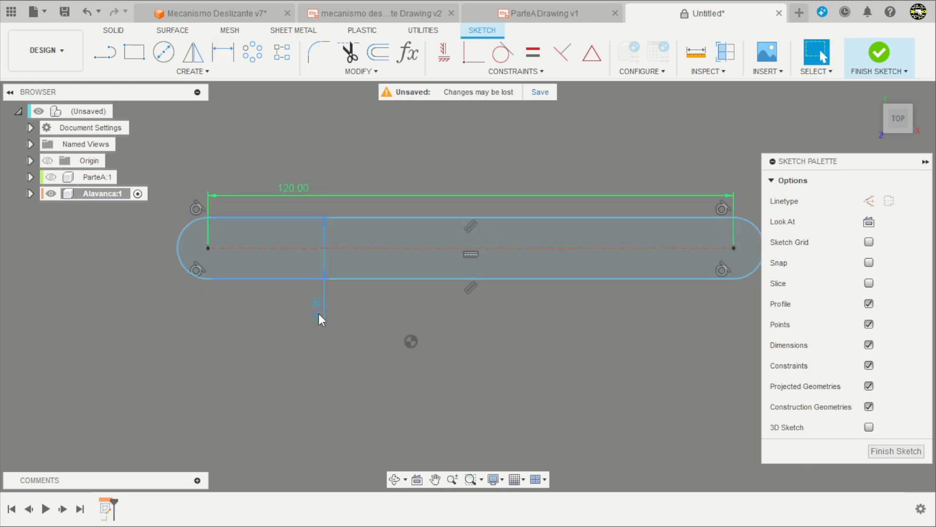
# Apply a MidPoint constraint between the slot's centerline and the sketch origin.
pyautogui.scroll(-3, 345, 312)
pyautogui.scroll(1, 358, 314)
pyautogui.scroll(-2, 365, 317)
pyautogui.scroll(2, 424, 261)
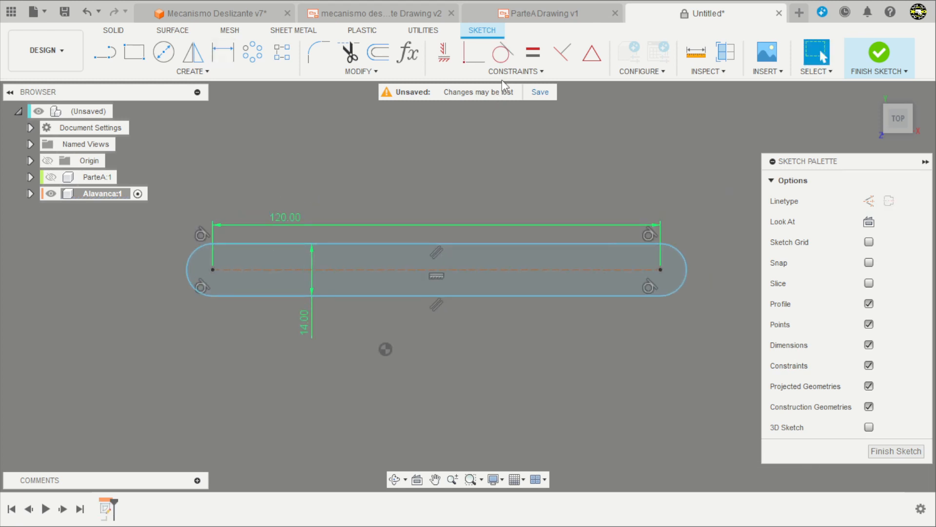
pyautogui.click(504, 76)
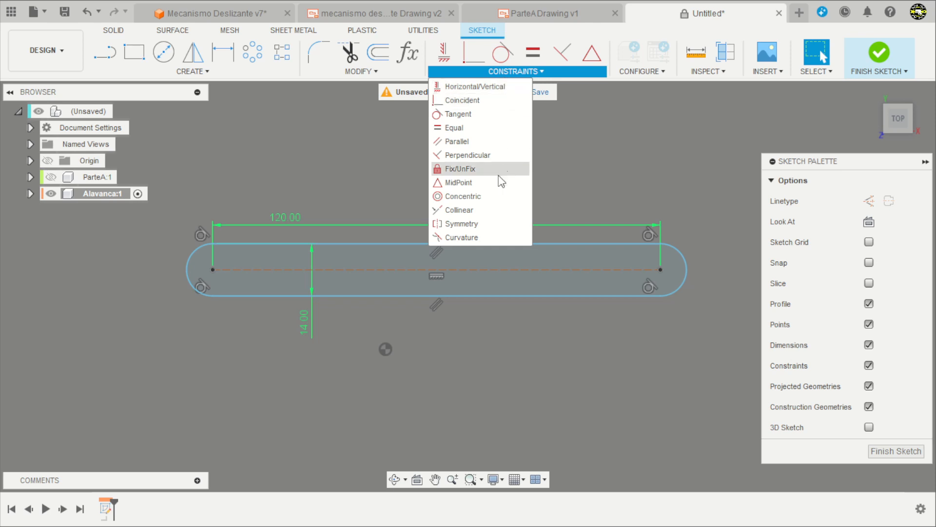
pyautogui.click(458, 184)
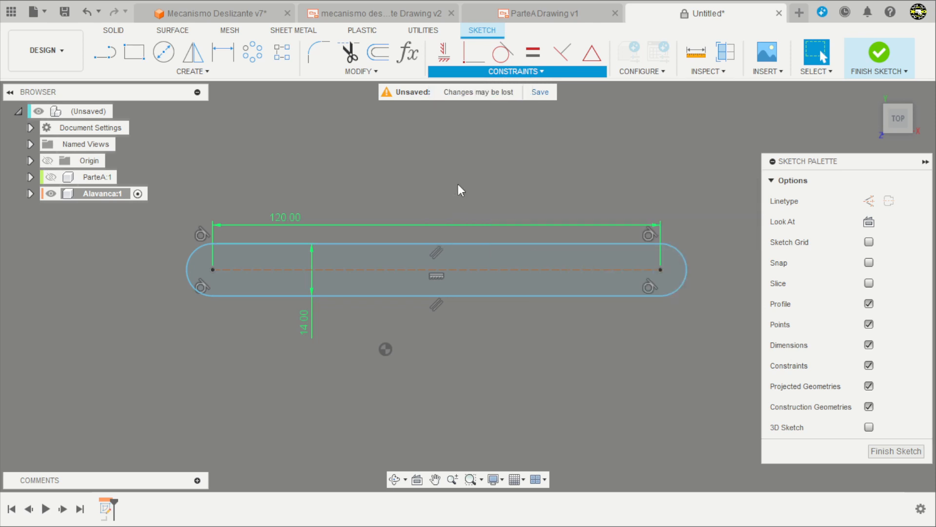
pyautogui.click(486, 270)
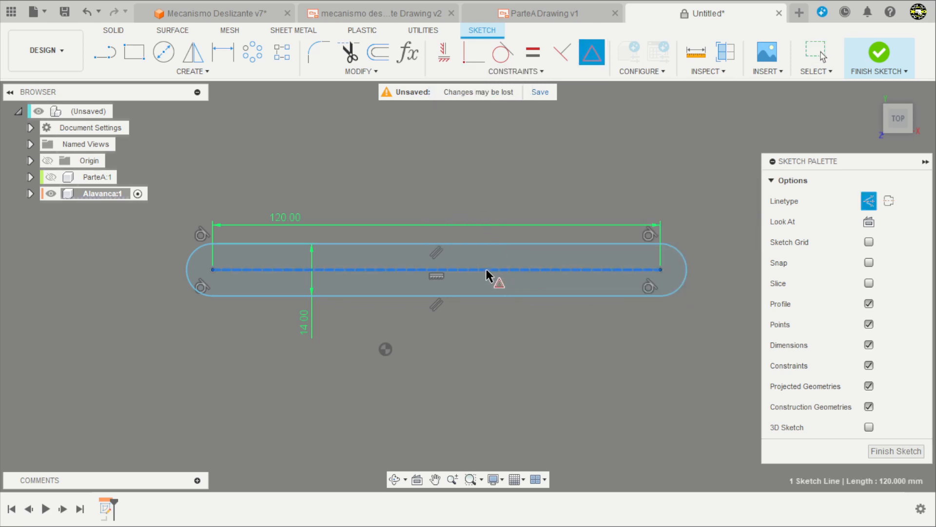
pyautogui.click(386, 349)
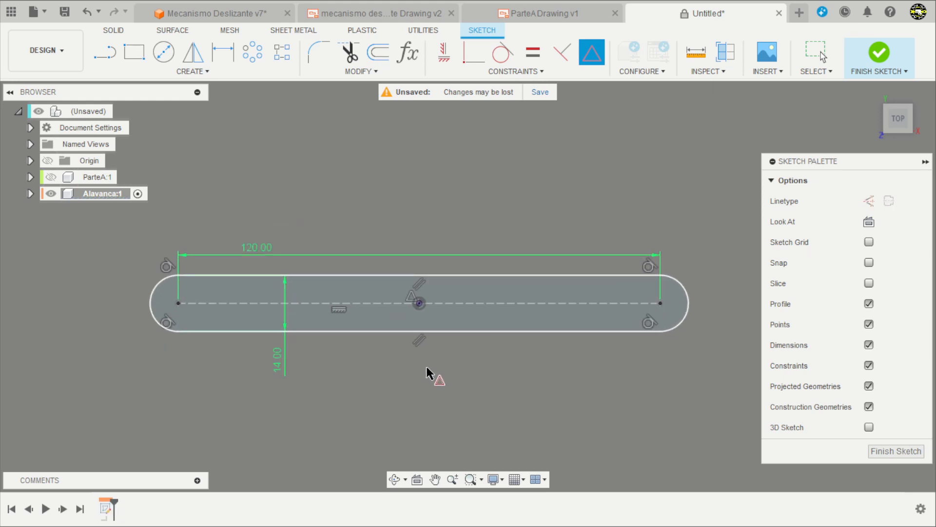
pyautogui.press('Escape')
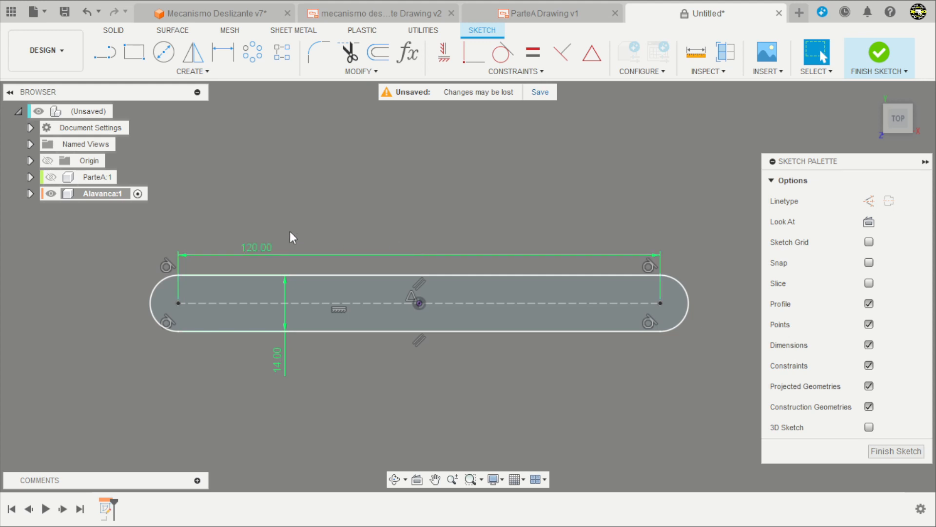
# Draw two 6.1 mm diameter circles, one at the origin and one at the slot's right arc center.
pyautogui.click(163, 52)
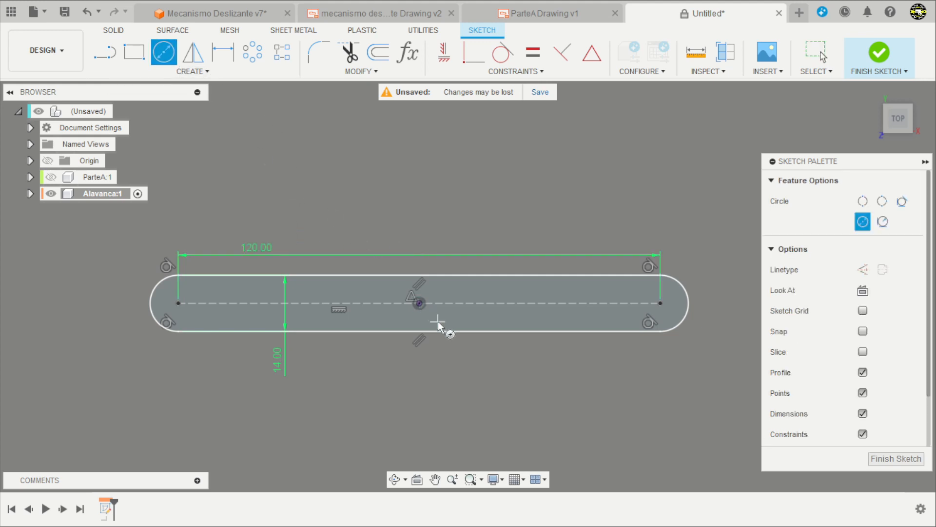
pyautogui.click(421, 306)
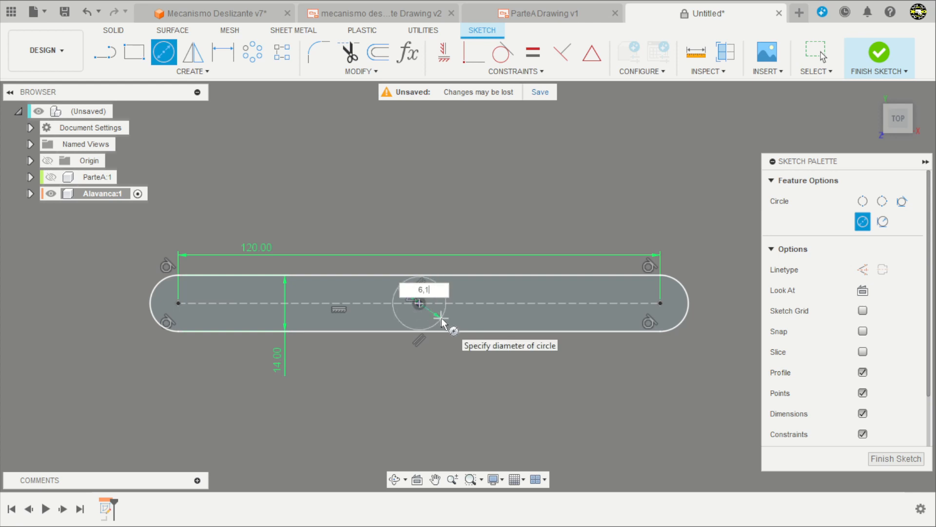
pyautogui.write('6,1')
pyautogui.press('Return')
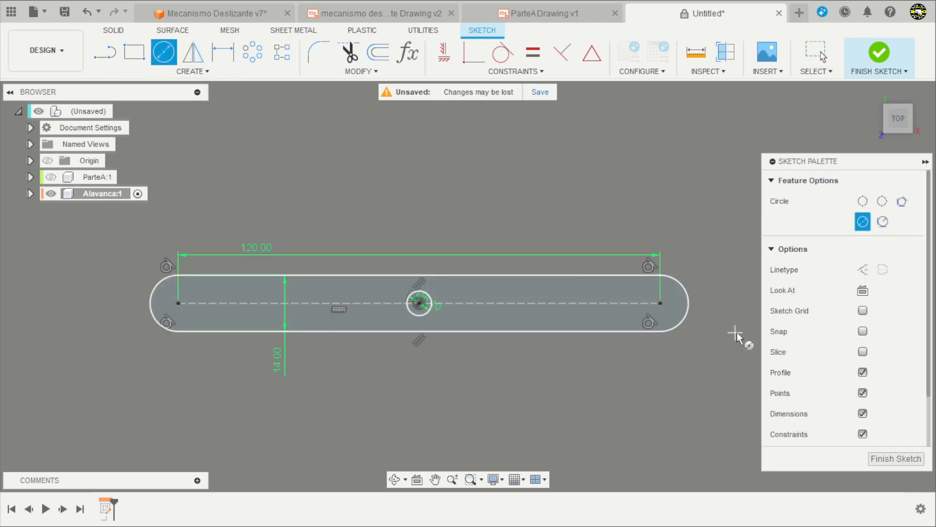
pyautogui.click(660, 303)
pyautogui.write('6,1')
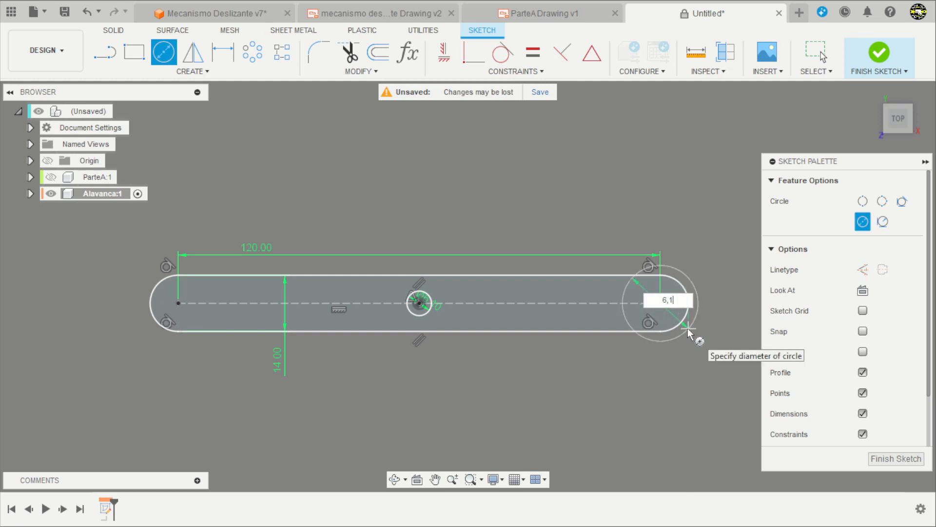
pyautogui.press('Return')
pyautogui.press('Escape')
pyautogui.scroll(2, 698, 315)
pyautogui.scroll(-3, 665, 319)
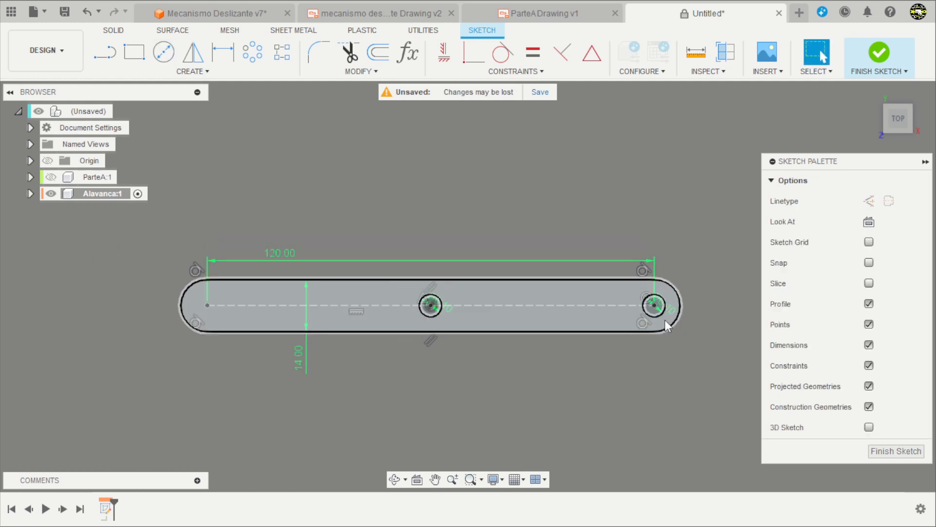
# Draw a circle about 10.4 mm in diameter at the slot's left arc center.
pyautogui.scroll(1, 535, 231)
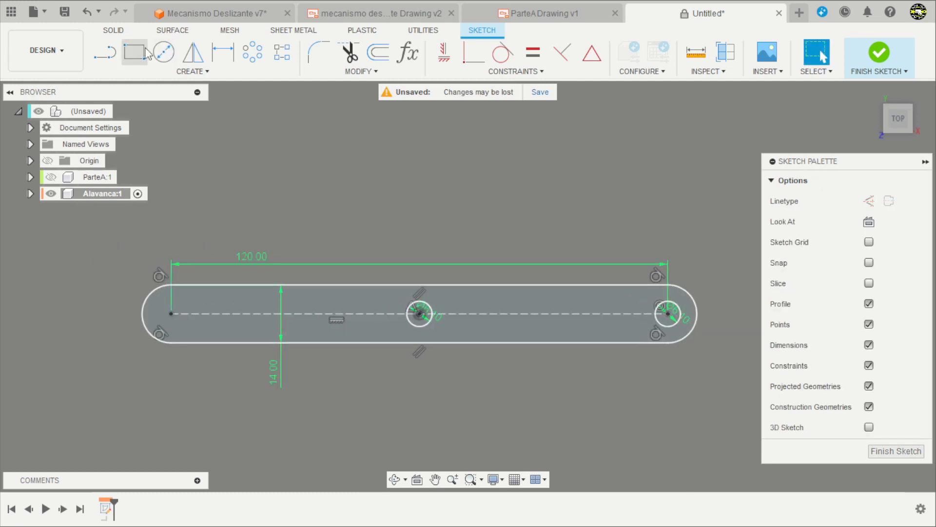
pyautogui.click(163, 52)
pyautogui.scroll(1, 172, 316)
pyautogui.click(172, 316)
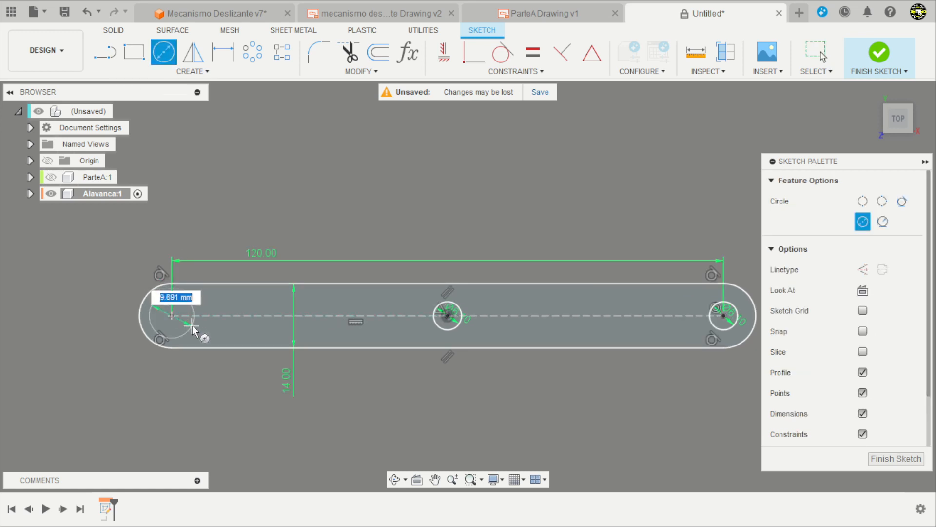
pyautogui.scroll(-1, 252, 346)
pyautogui.scroll(2, 175, 332)
pyautogui.scroll(2, 164, 328)
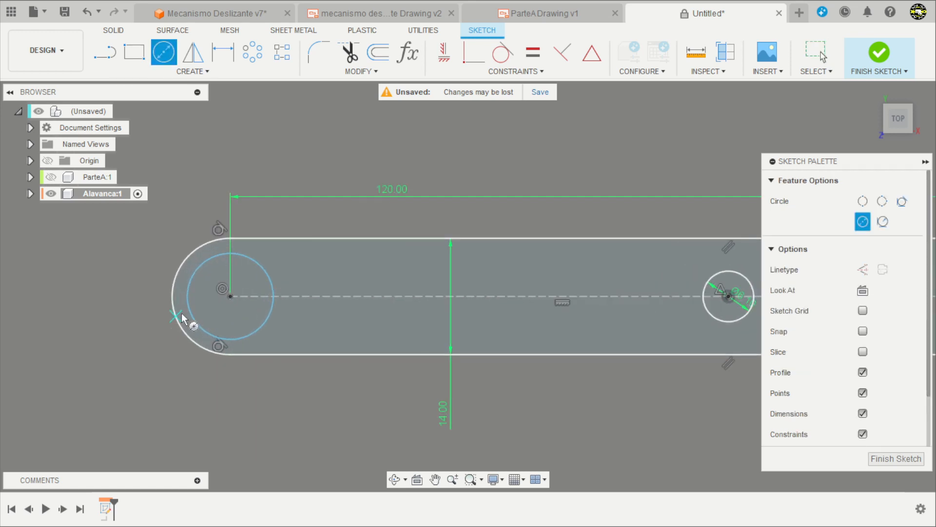
pyautogui.press('Escape')
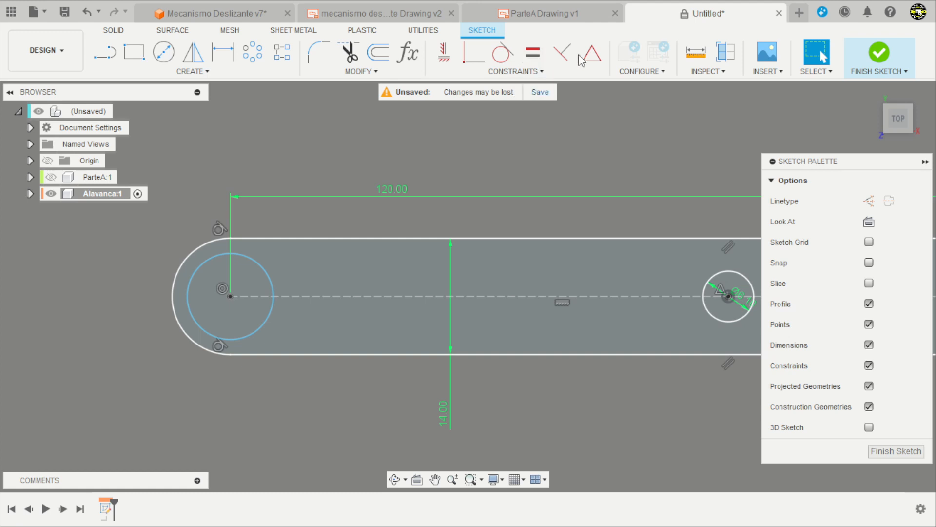
# Apply an Equal constraint between the left circle and the slot's left end arc, and finish the sketch.
pyautogui.click(533, 55)
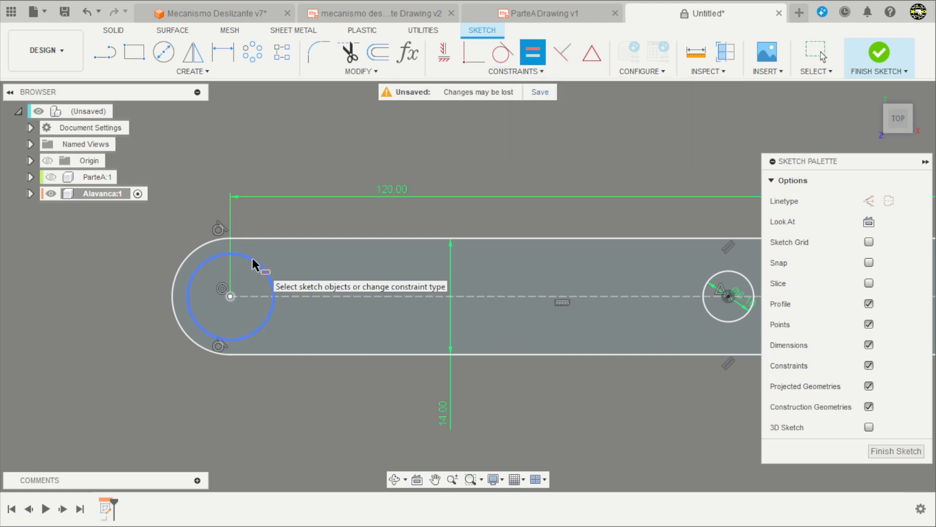
pyautogui.click(249, 290)
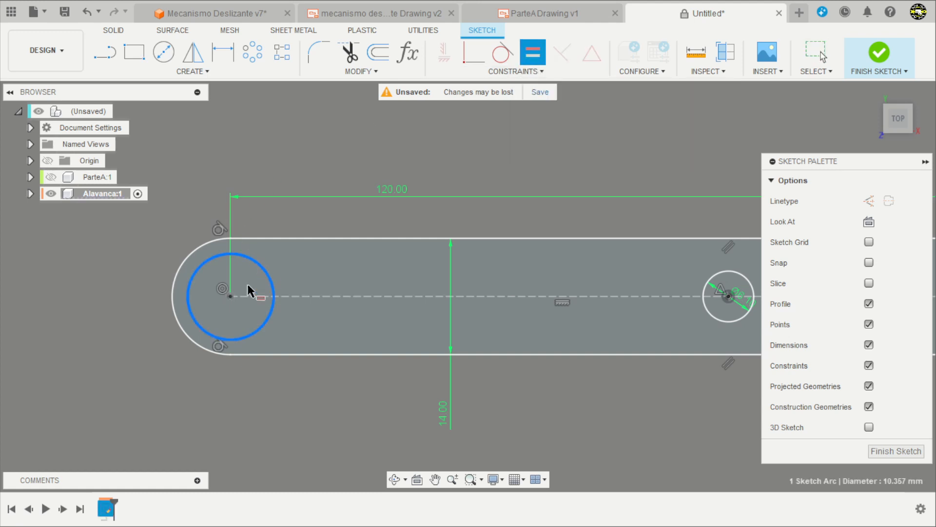
pyautogui.click(195, 249)
pyautogui.scroll(-5, 195, 316)
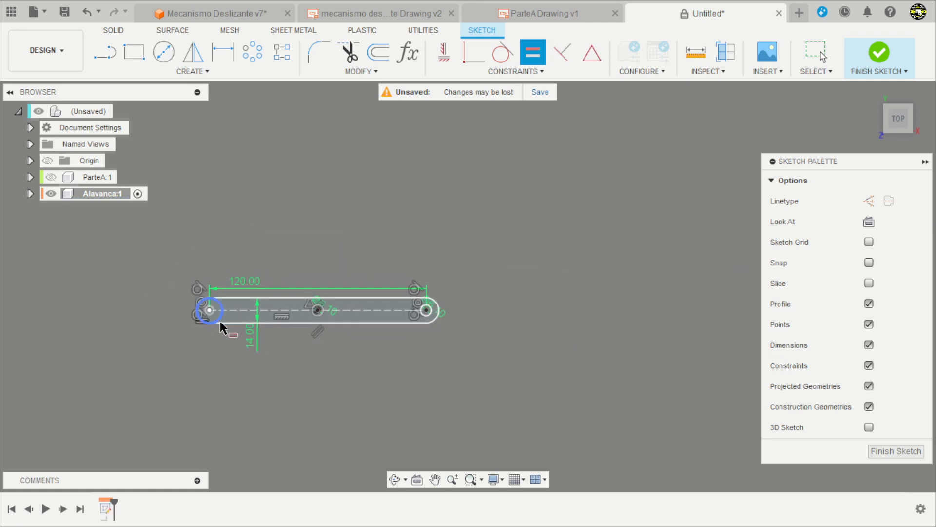
pyautogui.scroll(4, 161, 324)
pyautogui.keyDown('shift'); pyautogui.moveTo(369, 376); pyautogui.dragTo(233, 386, button='middle'); pyautogui.keyUp('shift')
pyautogui.press('Escape')
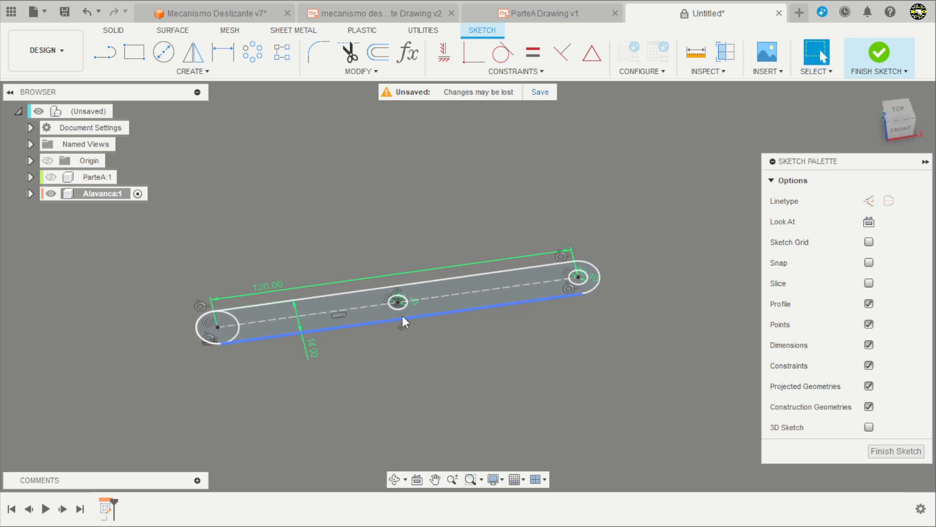
pyautogui.click(879, 56)
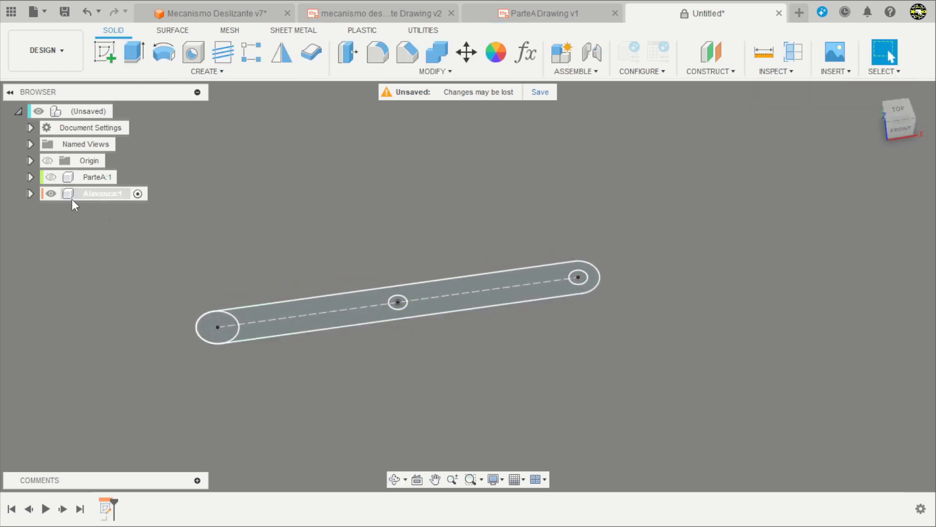
# Extrude the lever arm and its round handle-end profile 4 mm as a new body, leaving both small holes open.
pyautogui.click(131, 58)
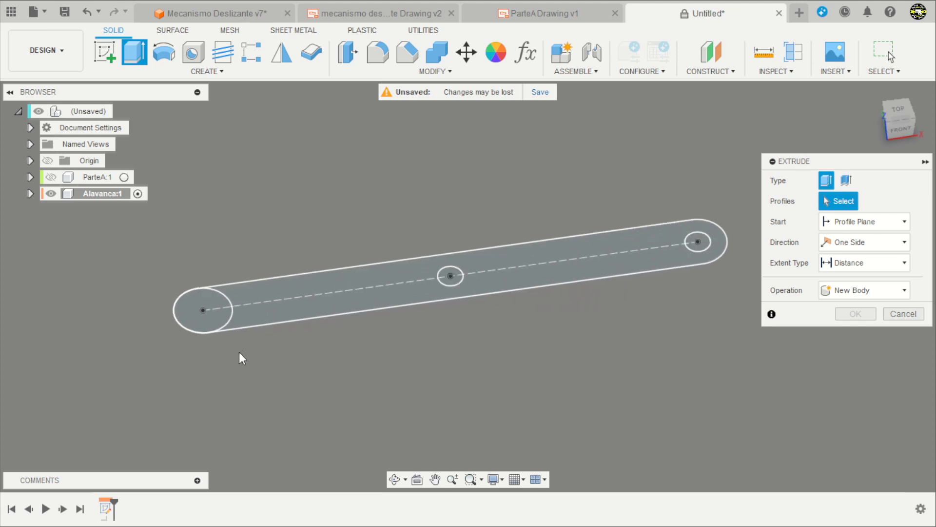
pyautogui.click(211, 317)
pyautogui.click(257, 316)
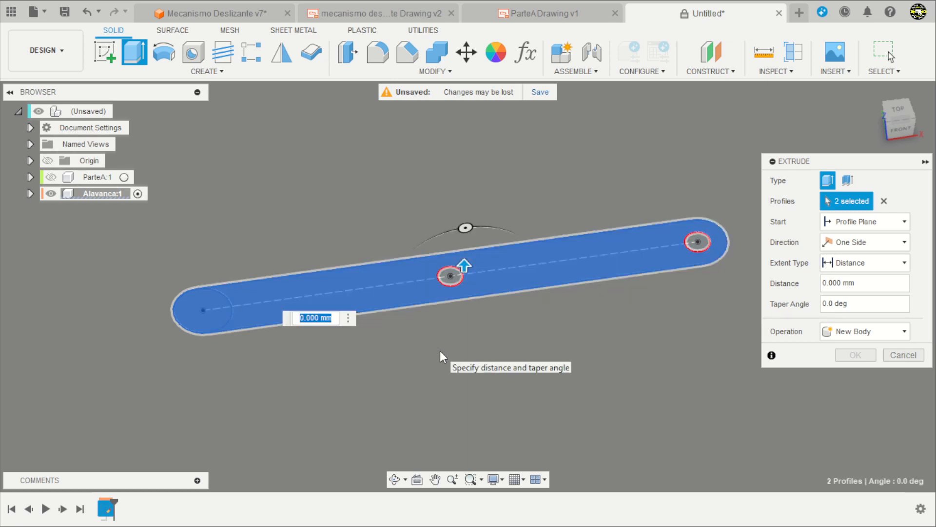
pyautogui.write('4')
pyautogui.press('Return')
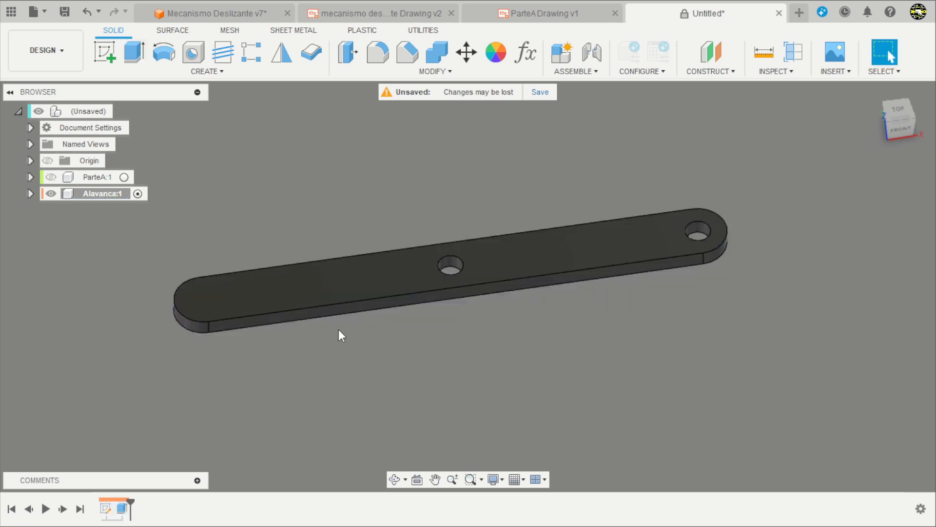
# Show Sketch1 of the Alavanca component again so its profiles can be reused from the underside.
pyautogui.keyDown('shift'); pyautogui.moveTo(416, 330); pyautogui.dragTo(315, 274, button='middle'); pyautogui.keyUp('shift')
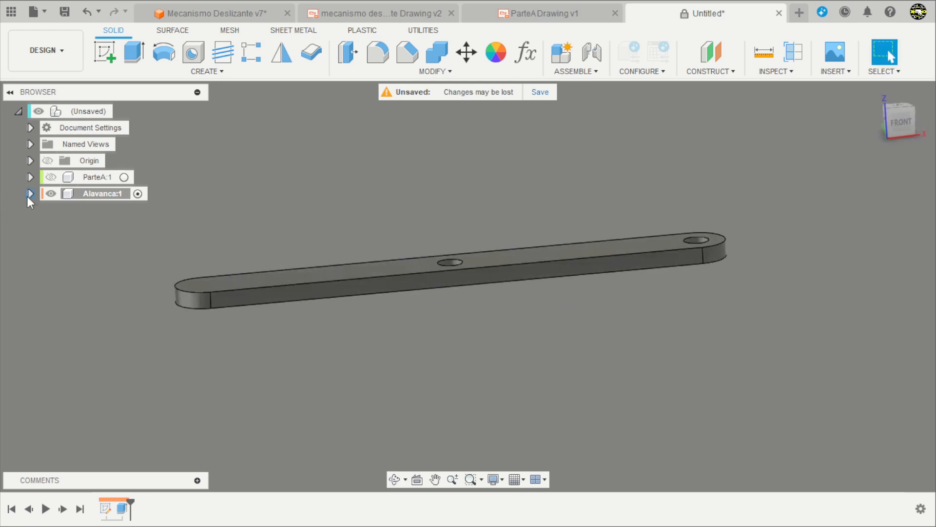
pyautogui.click(30, 193)
pyautogui.click(45, 242)
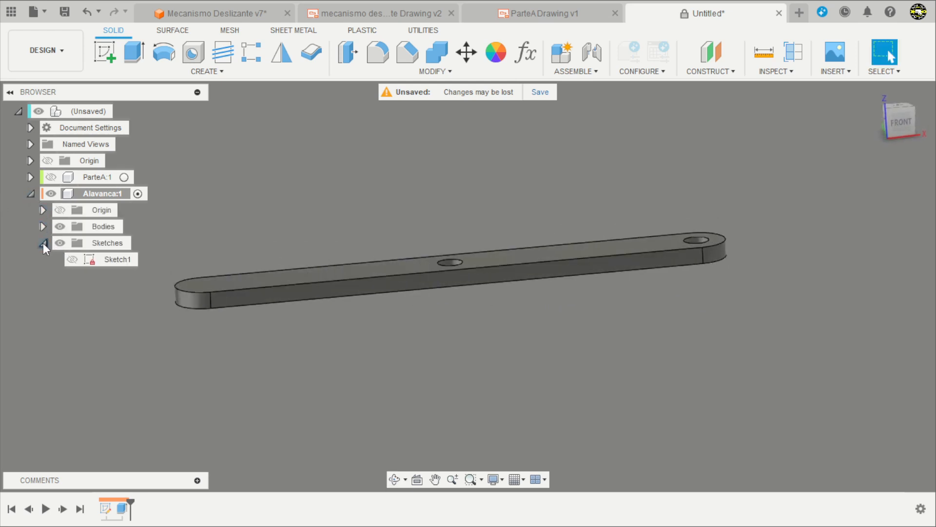
pyautogui.keyDown('shift'); pyautogui.moveTo(262, 363); pyautogui.dragTo(264, 307, button='middle'); pyautogui.keyUp('shift')
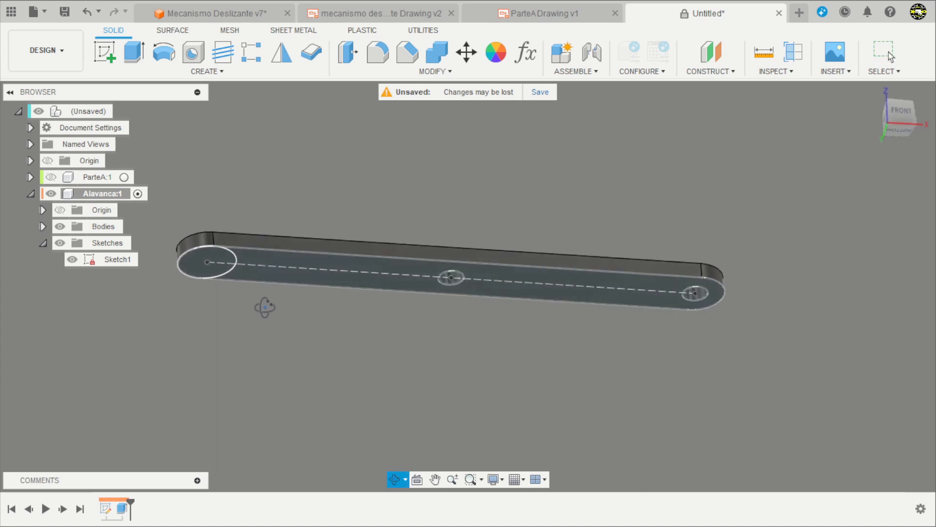
pyautogui.scroll(-3, 298, 335)
pyautogui.scroll(4, 297, 298)
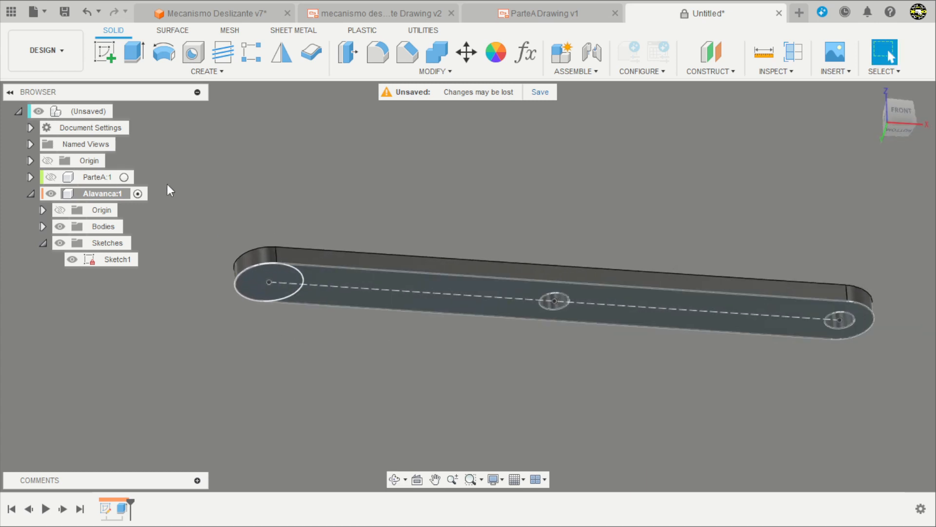
# Extrude the handle-end circle 22 mm upward through the arm, using the Join operation.
pyautogui.click(135, 52)
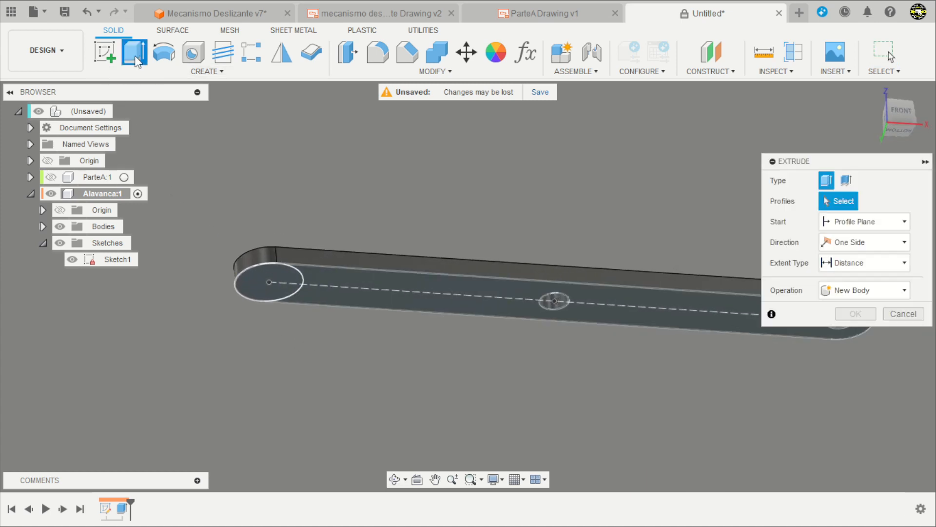
pyautogui.click(256, 282)
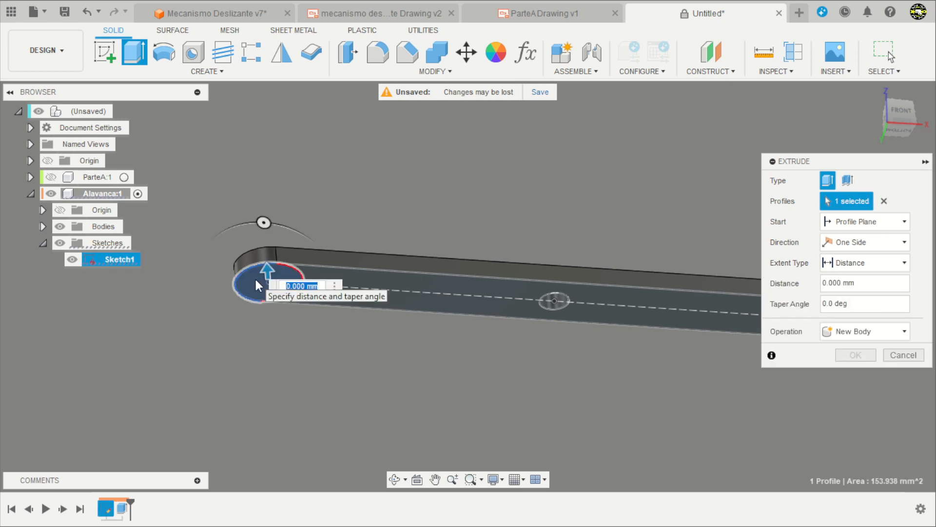
pyautogui.moveTo(272, 262); pyautogui.dragTo(418, 179)
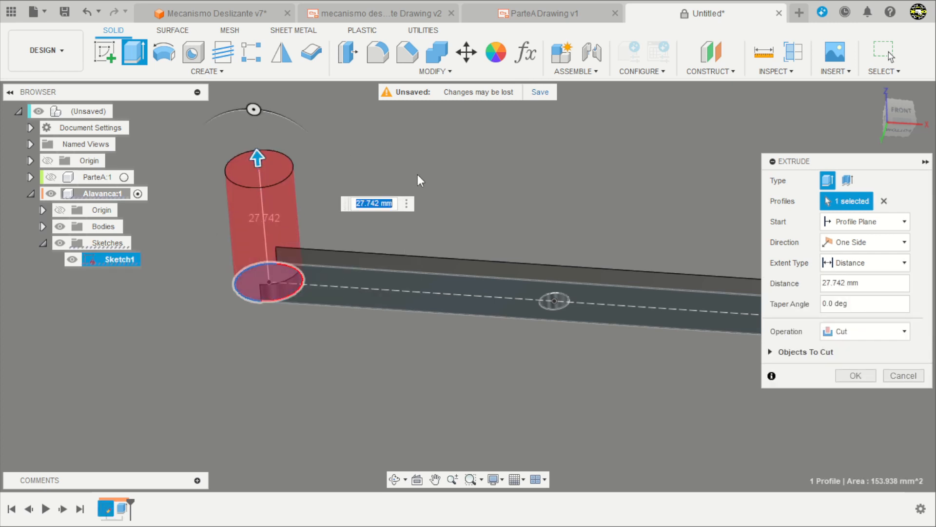
pyautogui.click(856, 334)
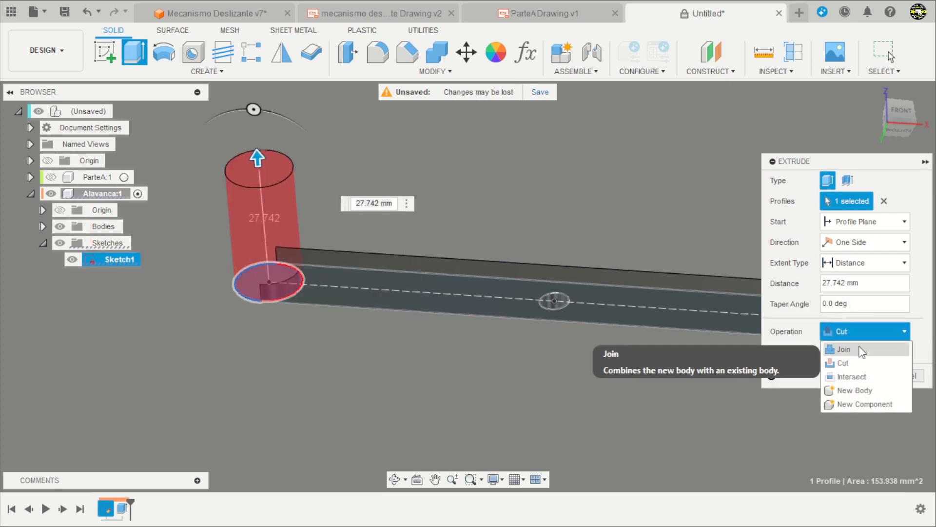
pyautogui.click(853, 349)
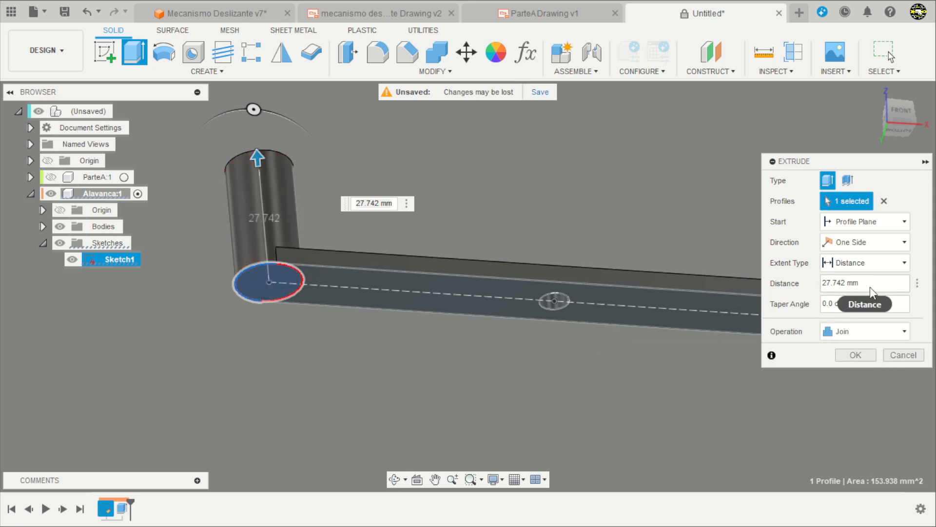
pyautogui.write('22')
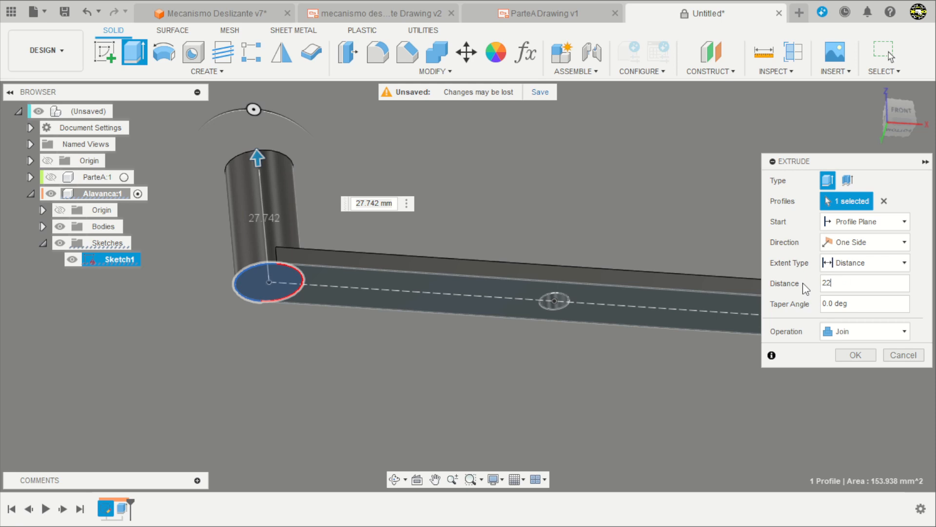
# Check the handle's dimensions in the mechanism drawing and set the handle extrusion's taper angle to 5 degrees.
pyautogui.click(399, 10)
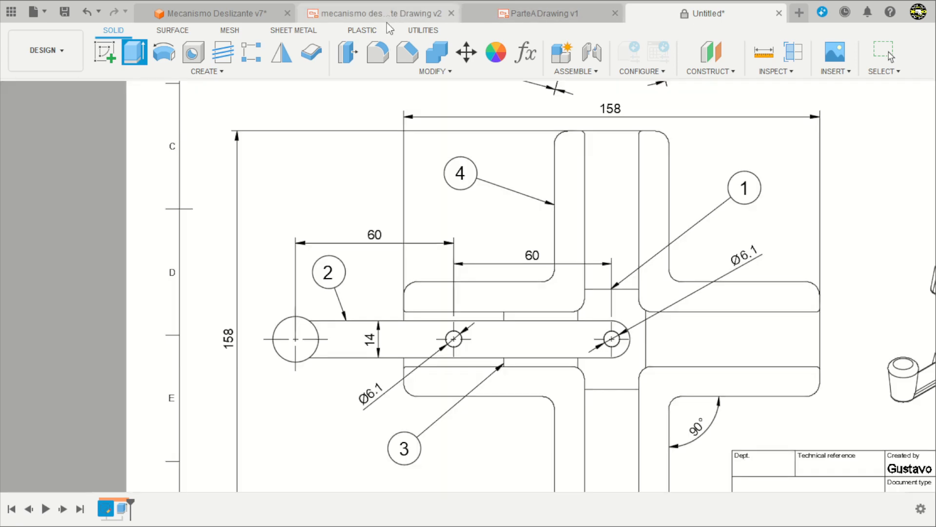
pyautogui.scroll(-5, 348, 340)
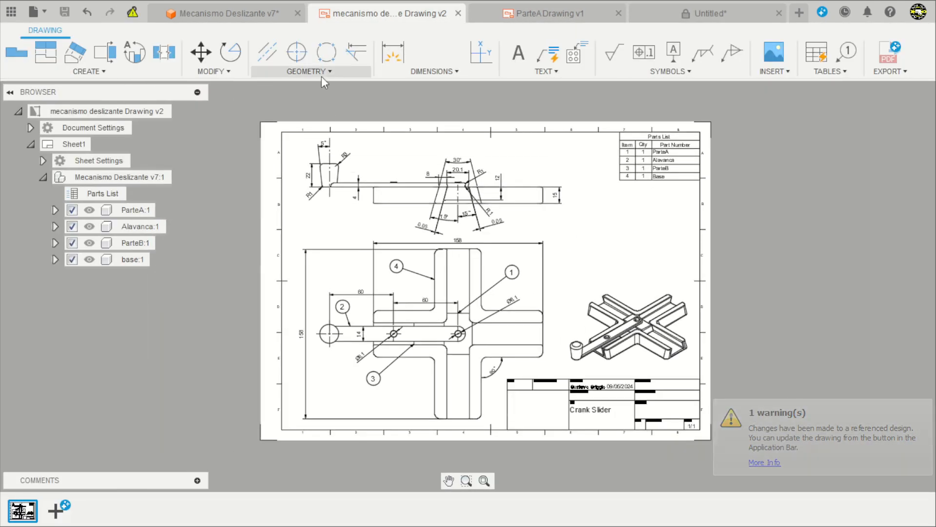
pyautogui.scroll(6, 289, 202)
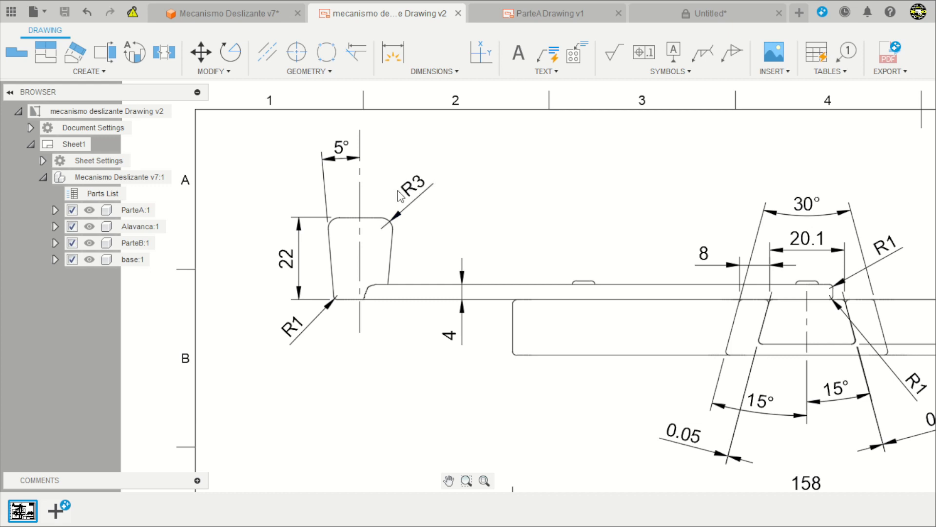
pyautogui.click(635, 16)
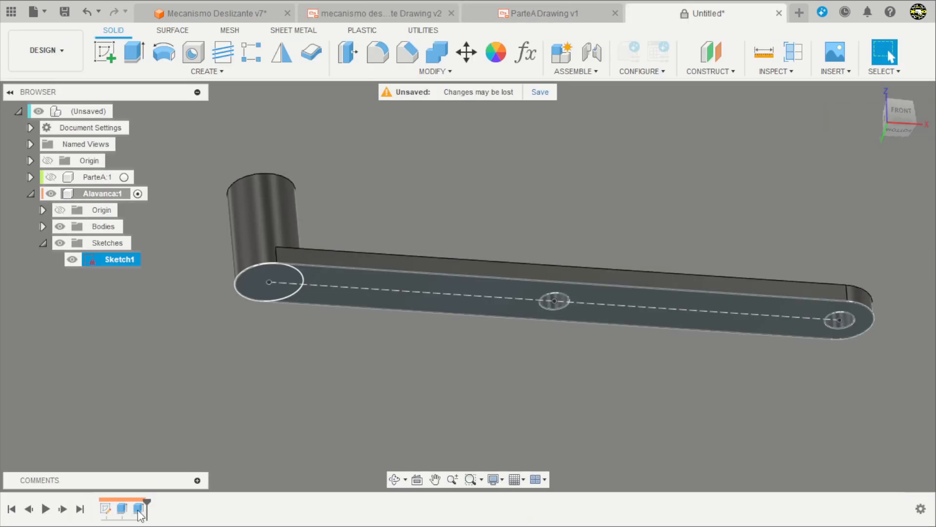
pyautogui.doubleClick(139, 508)
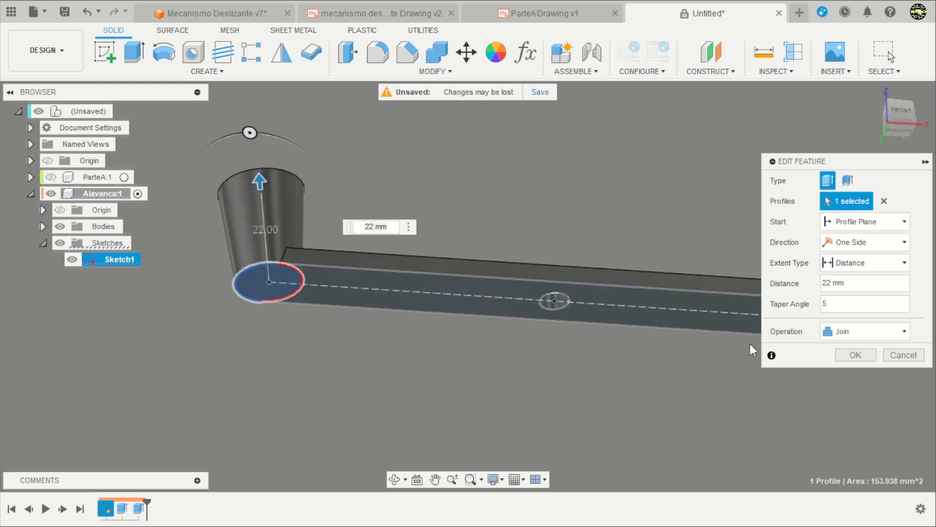
pyautogui.click(855, 355)
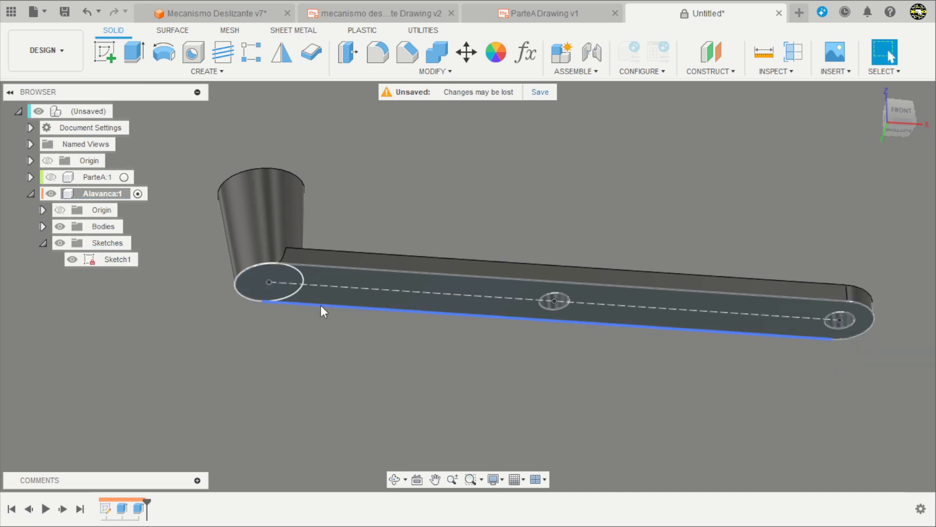
# Hide the lever's Sketch1.
pyautogui.scroll(-3, 322, 303)
pyautogui.click(75, 261)
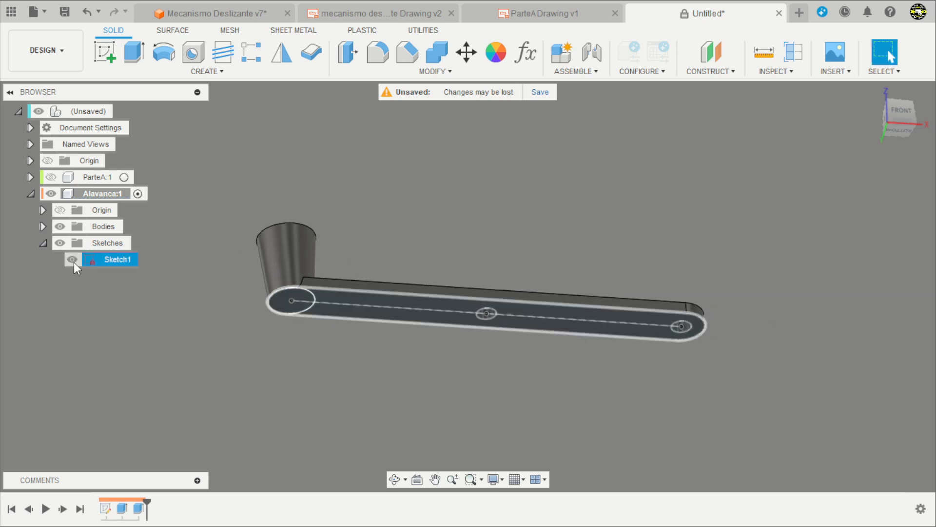
pyautogui.click(73, 261)
pyautogui.keyDown('shift'); pyautogui.moveTo(409, 184); pyautogui.dragTo(368, 251, button='middle'); pyautogui.keyUp('shift')
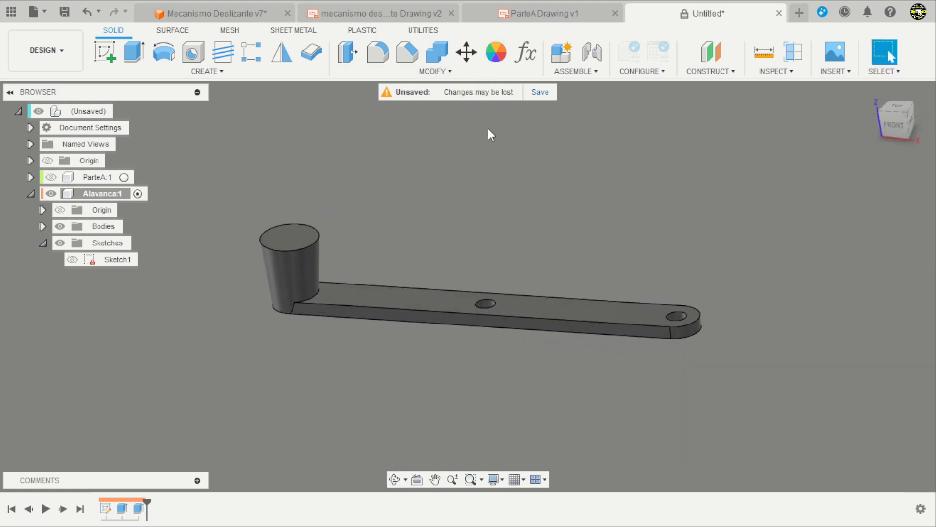
# Fillet the upper and lower outer edges of the lever arm with a 1 mm radius.
pyautogui.click(376, 54)
pyautogui.click(410, 308)
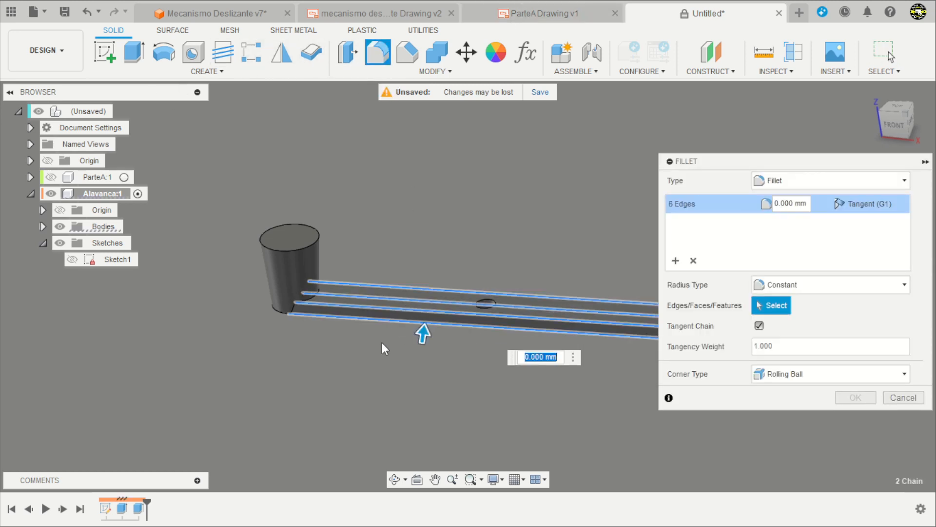
pyautogui.write('1')
pyautogui.press('Return')
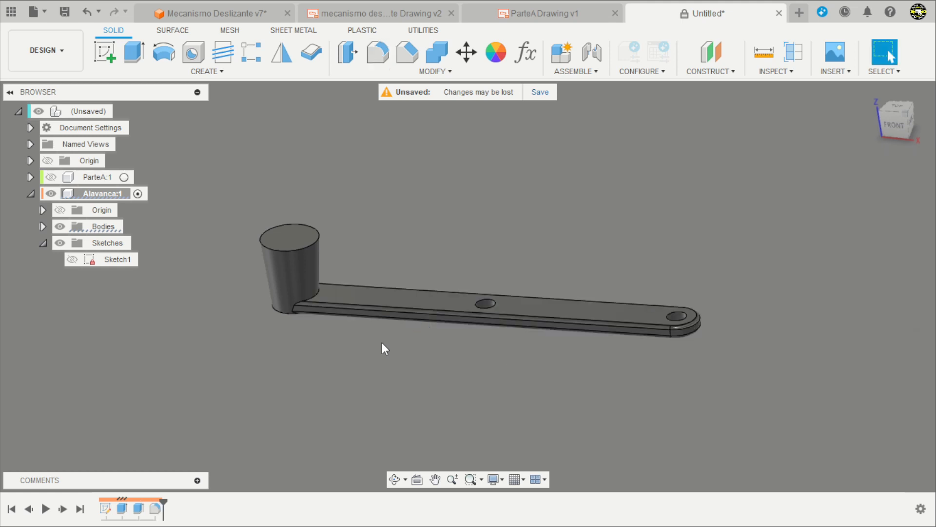
# Edit the 1 mm arm fillet to include the bottom edge of the tapered handle.
pyautogui.keyDown('shift'); pyautogui.moveTo(372, 341); pyautogui.dragTo(265, 370, button='middle'); pyautogui.keyUp('shift')
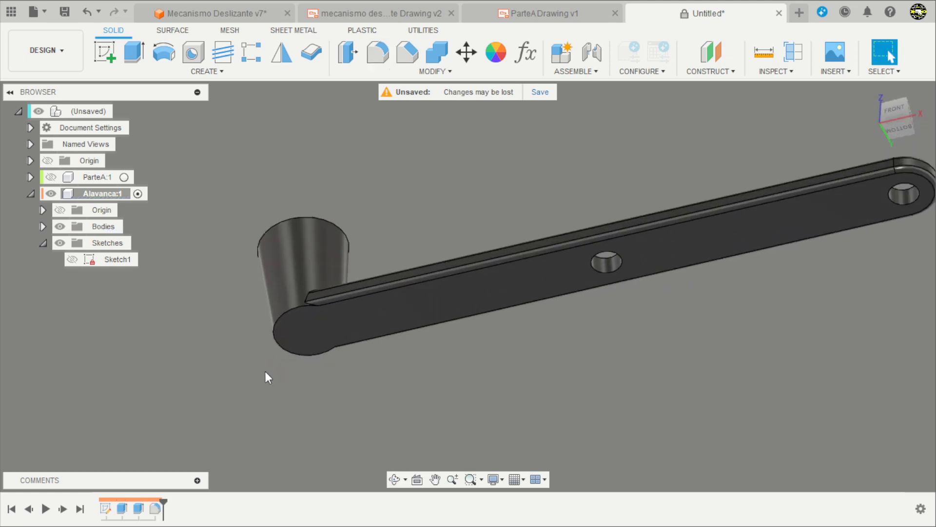
pyautogui.scroll(2, 265, 371)
pyautogui.doubleClick(157, 510)
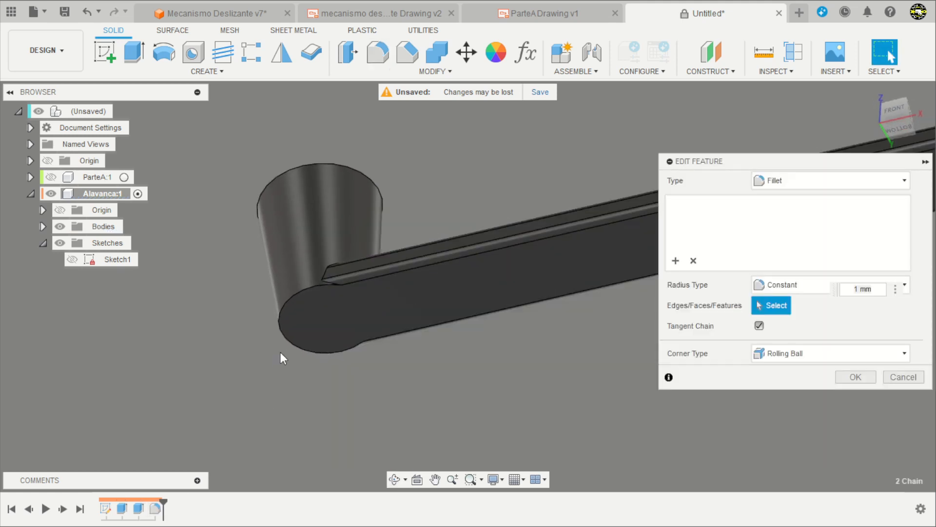
pyautogui.click(290, 300)
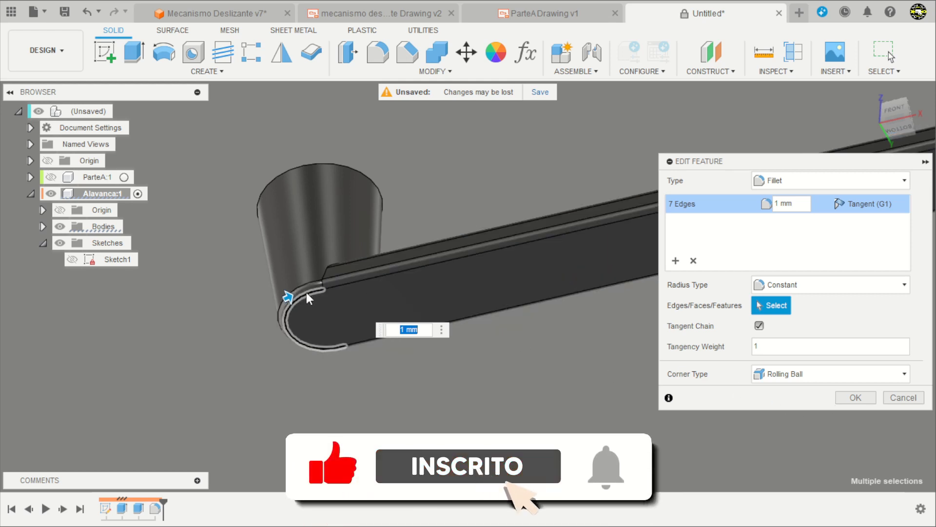
pyautogui.click(857, 397)
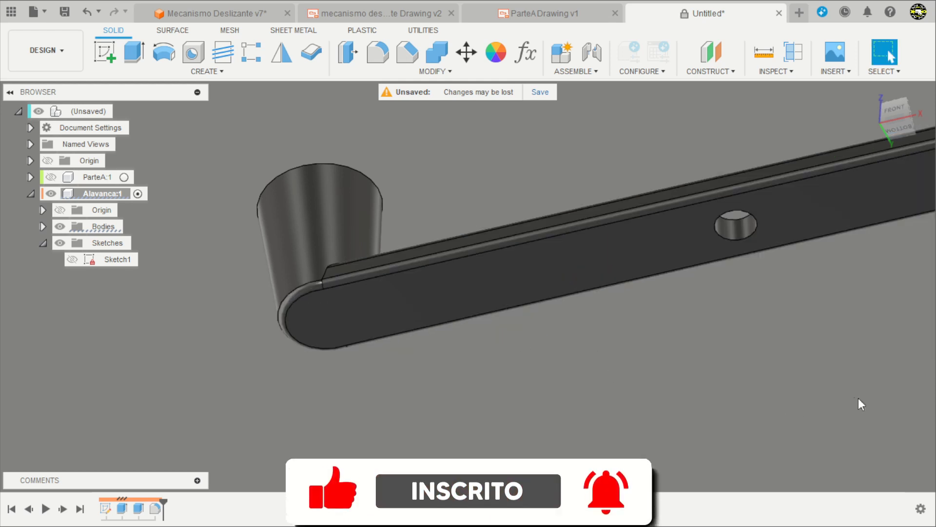
# Fillet the top circular edge of the tapered handle with a 3 mm radius.
pyautogui.scroll(-3, 312, 344)
pyautogui.keyDown('shift'); pyautogui.moveTo(371, 364); pyautogui.dragTo(322, 471, button='middle'); pyautogui.keyUp('shift')
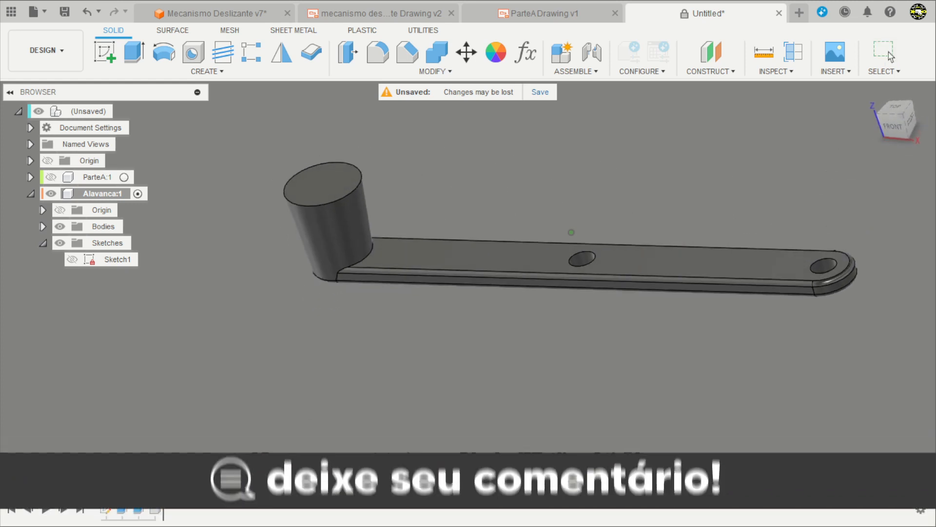
pyautogui.scroll(-3, 422, 397)
pyautogui.scroll(2, 565, 351)
pyautogui.scroll(2, 231, 228)
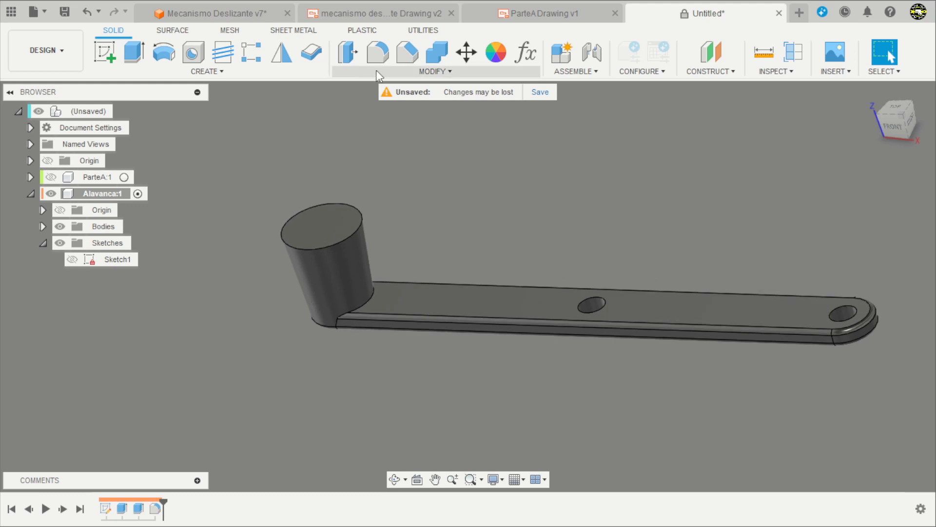
pyautogui.click(377, 51)
pyautogui.click(361, 229)
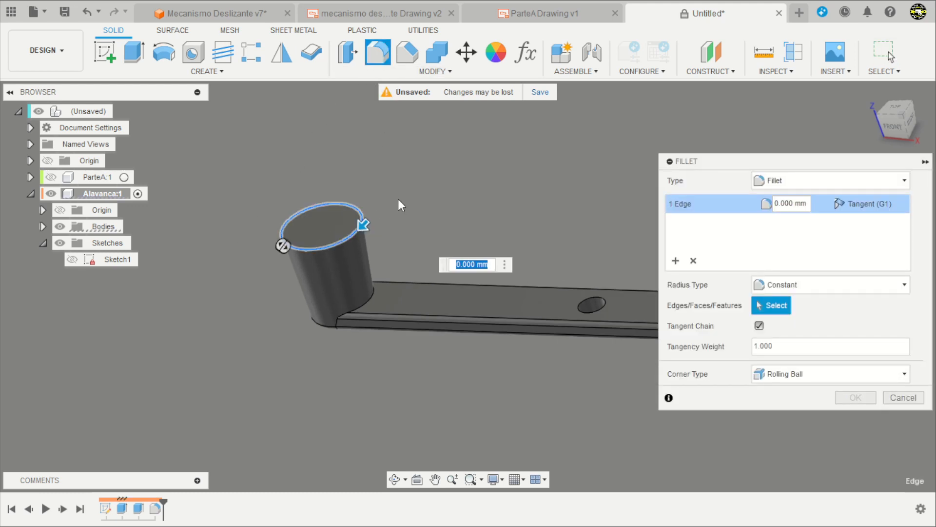
pyautogui.write('3')
pyautogui.press('Return')
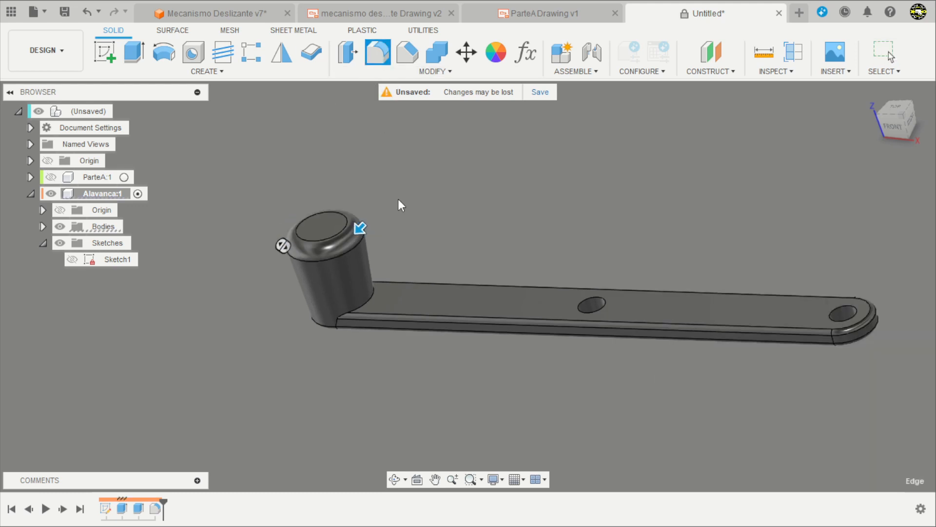
# Edit the 1 mm arm fillet to include the upper and lower edges of both holes in the lever arm.
pyautogui.scroll(-3, 413, 267)
pyautogui.scroll(2, 557, 220)
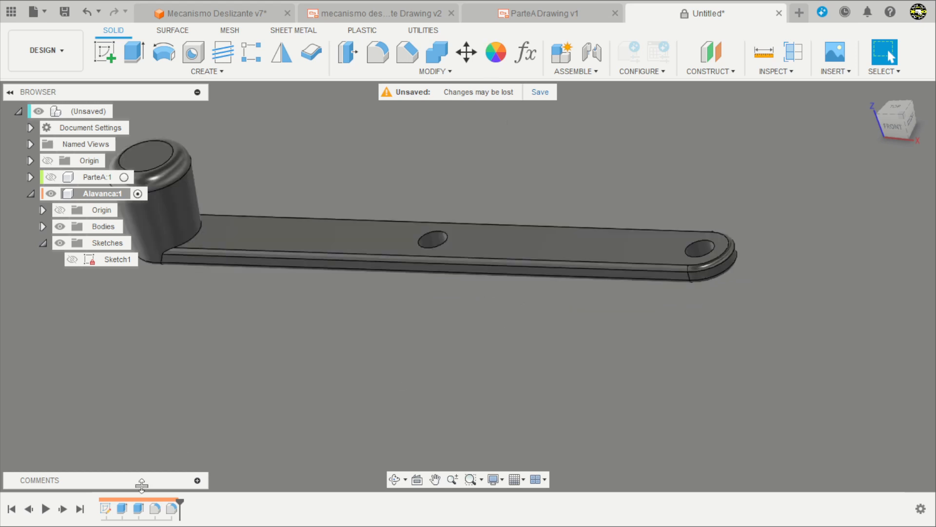
pyautogui.doubleClick(157, 509)
pyautogui.scroll(-3, 187, 420)
pyautogui.scroll(3, 346, 312)
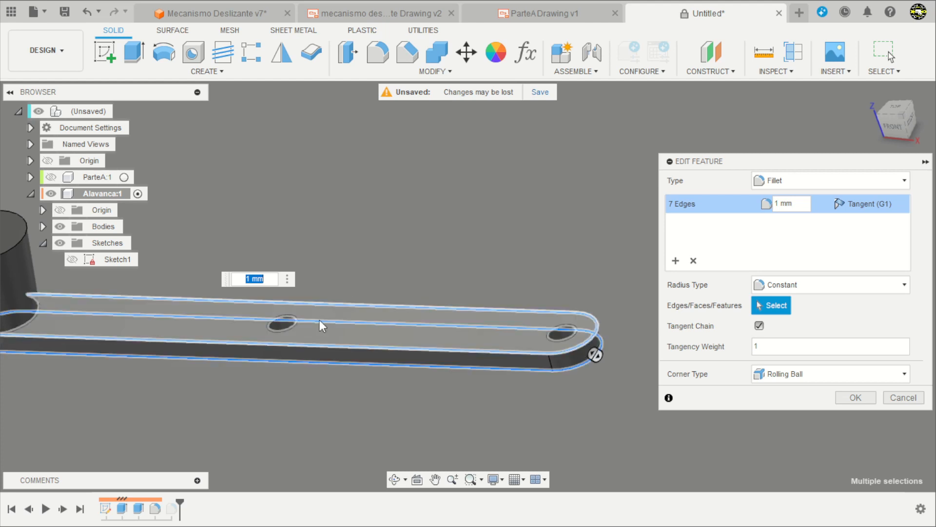
pyautogui.click(294, 327)
pyautogui.click(564, 339)
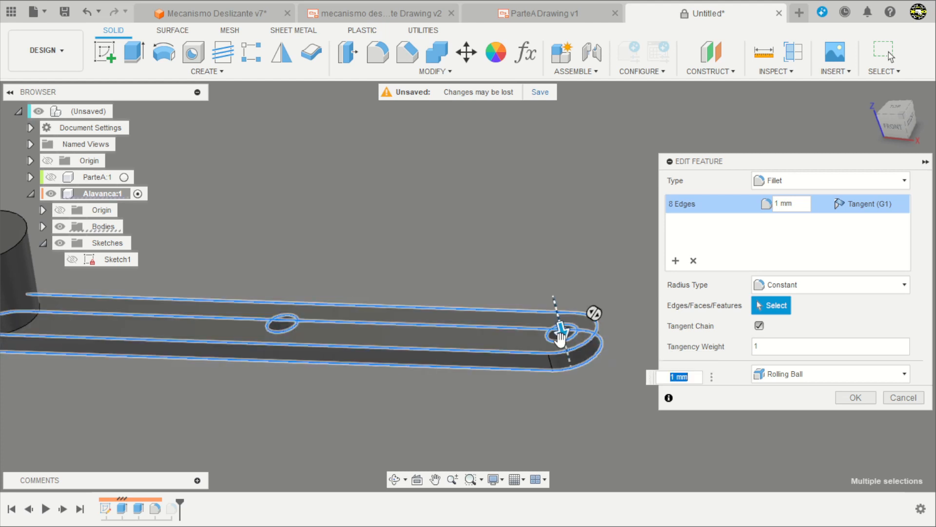
pyautogui.keyDown('shift'); pyautogui.moveTo(409, 420); pyautogui.dragTo(320, 351, button='middle'); pyautogui.keyUp('shift')
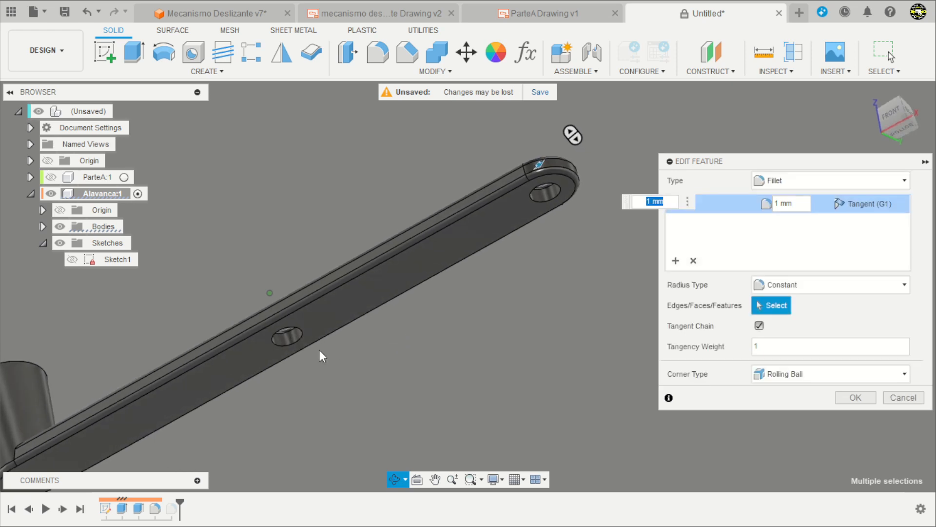
pyautogui.click(295, 345)
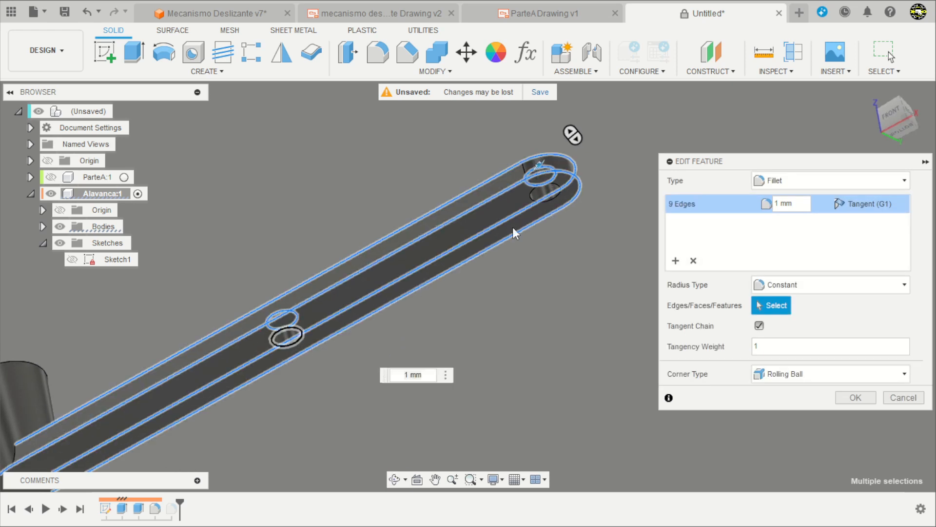
pyautogui.click(547, 197)
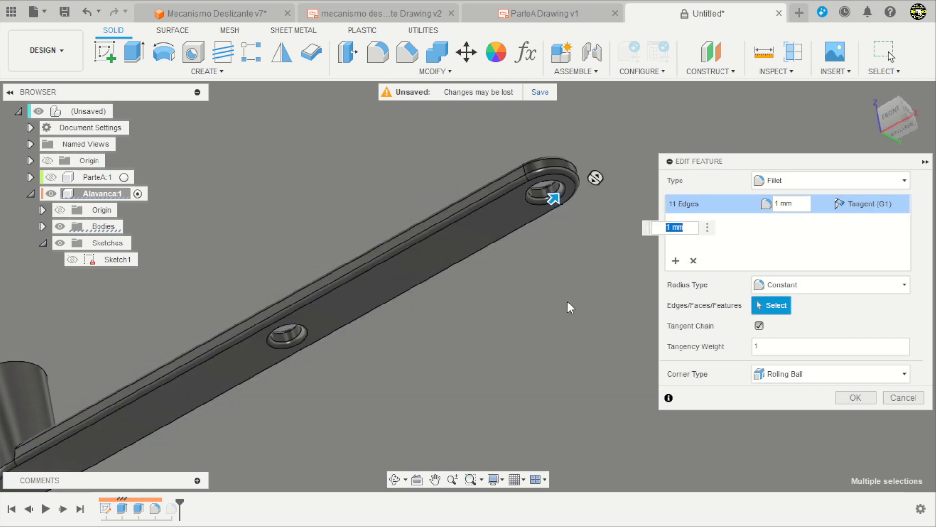
pyautogui.press('Return')
pyautogui.scroll(-5, 568, 300)
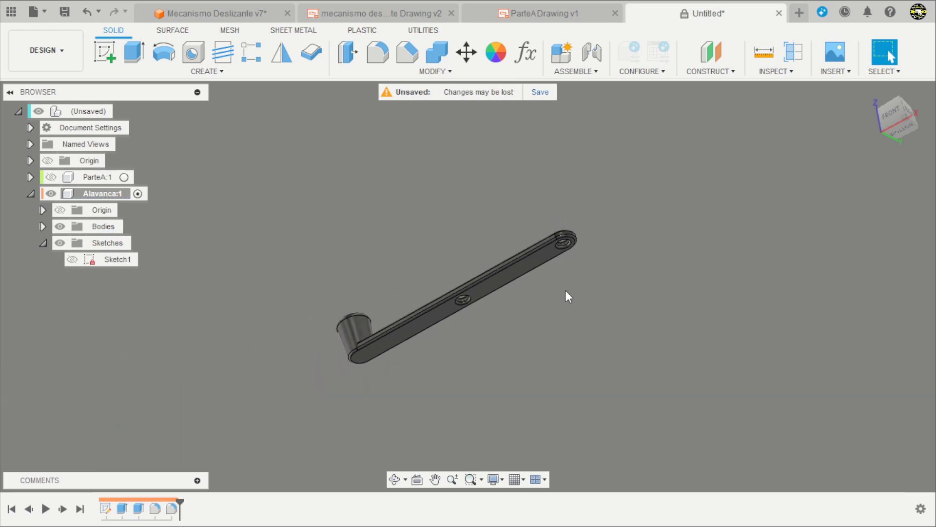
pyautogui.keyDown('shift'); pyautogui.moveTo(566, 293); pyautogui.dragTo(516, 335, button='middle'); pyautogui.keyUp('shift')
pyautogui.scroll(4, 444, 219)
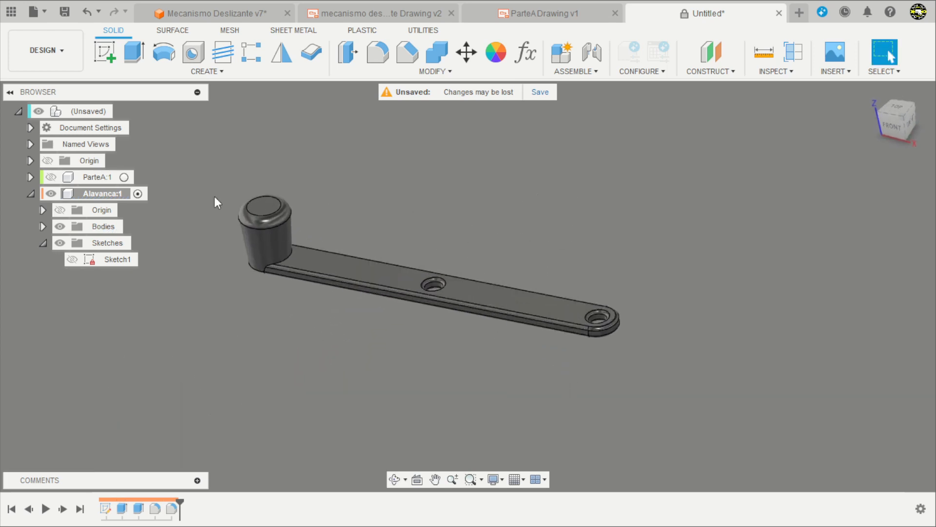
# Activate the top-level assembly and hide the Alavanca component.
pyautogui.click(31, 194)
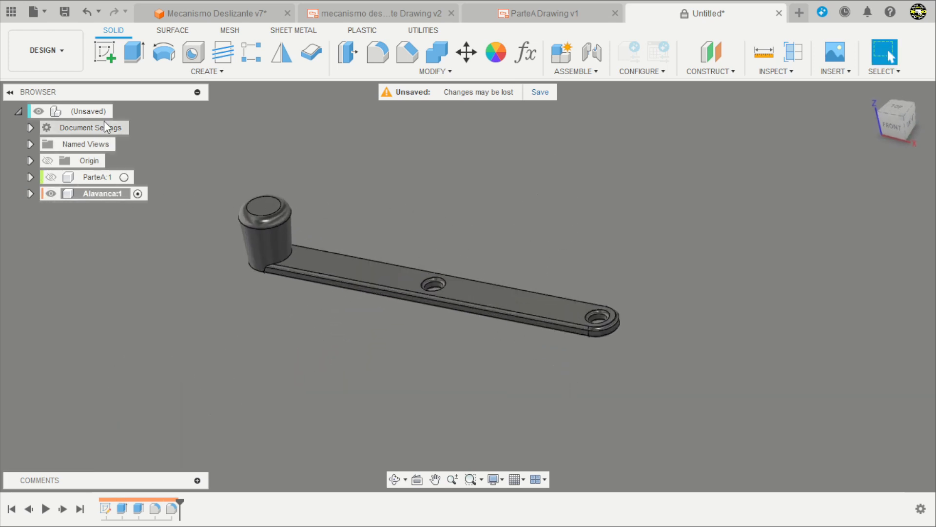
pyautogui.click(119, 111)
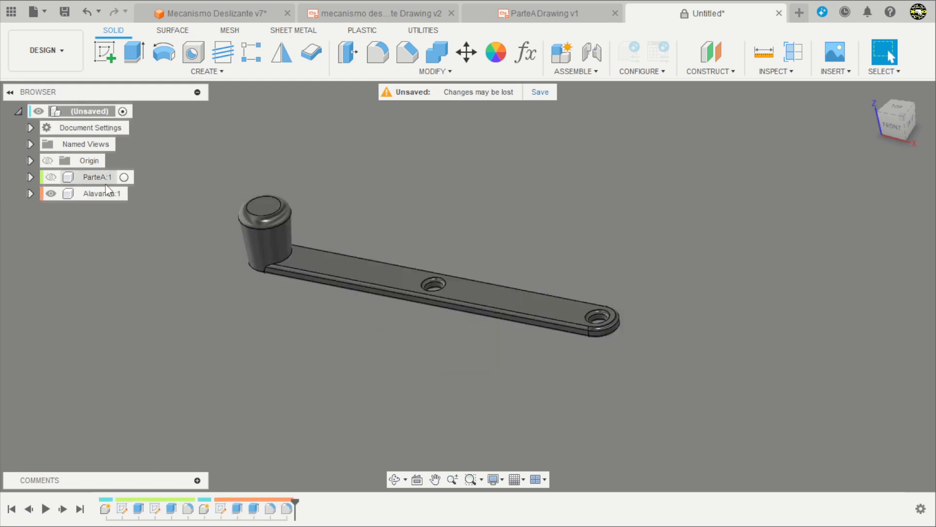
pyautogui.click(54, 194)
pyautogui.click(51, 193)
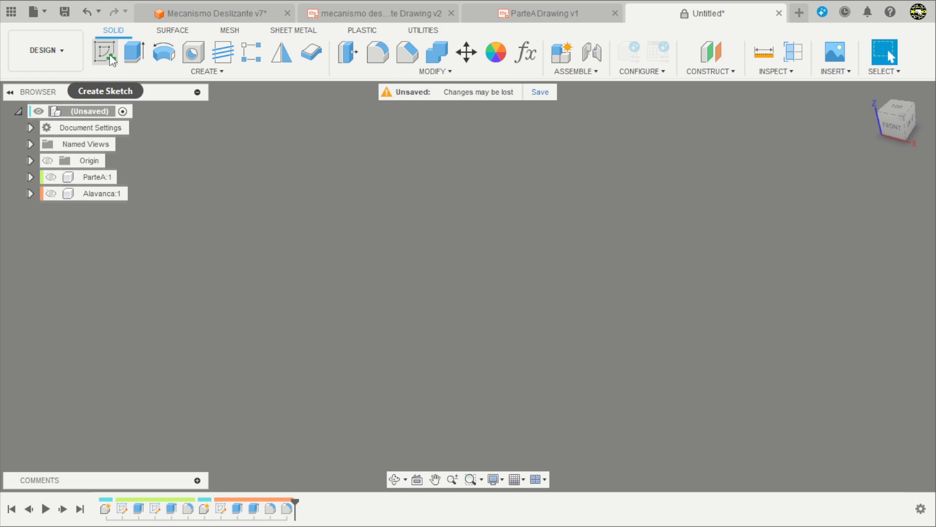
# Create an internal standard component named Base under the top-level assembly and activate it.
pyautogui.click(561, 54)
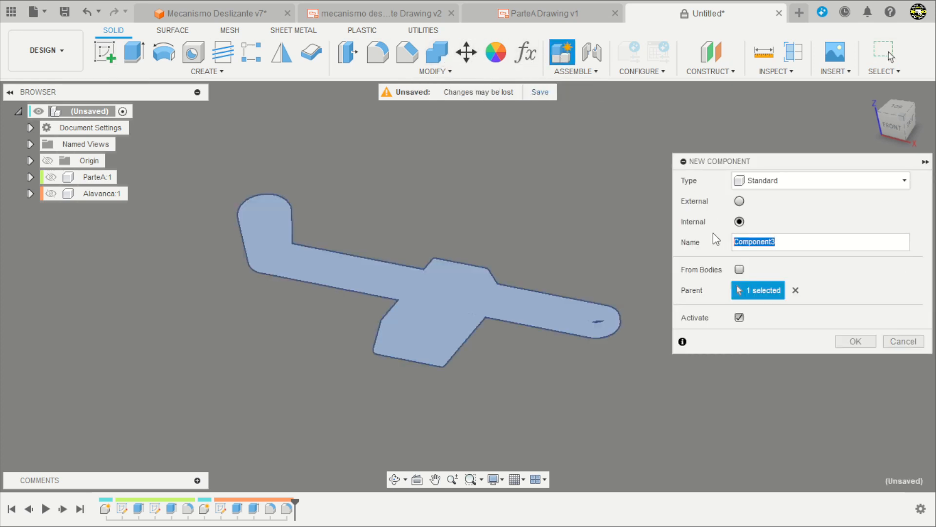
pyautogui.write('Base')
pyautogui.press('Return')
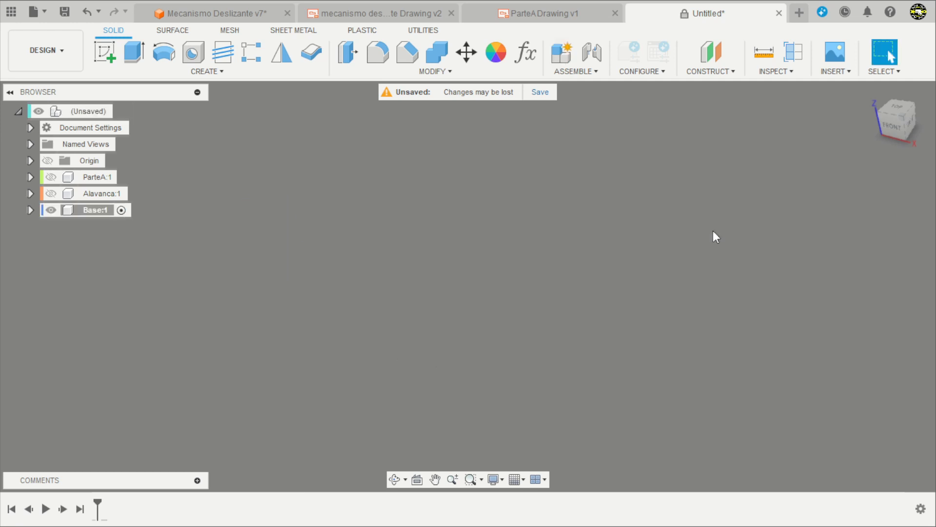
# Sketch a 158 by 158 mm center rectangle on the horizontal XY plane, centred on the origin.
pyautogui.click(104, 52)
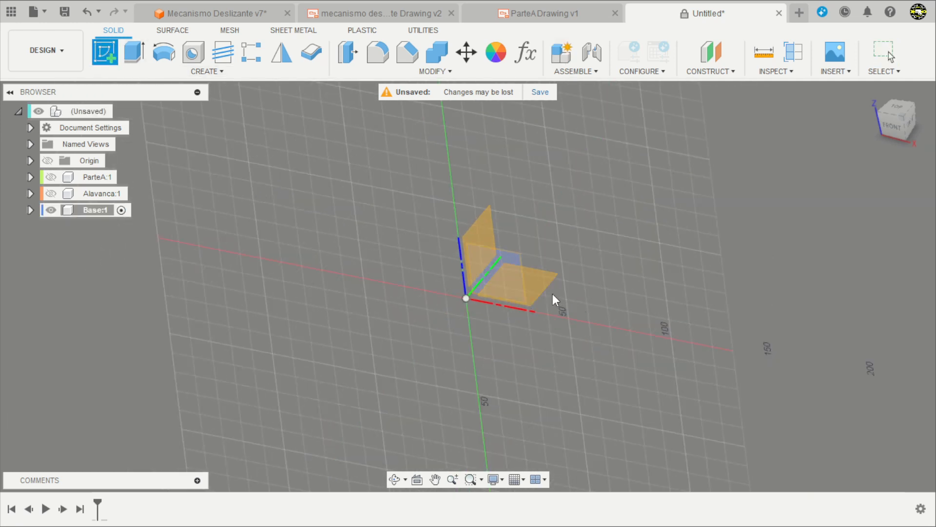
pyautogui.click(547, 288)
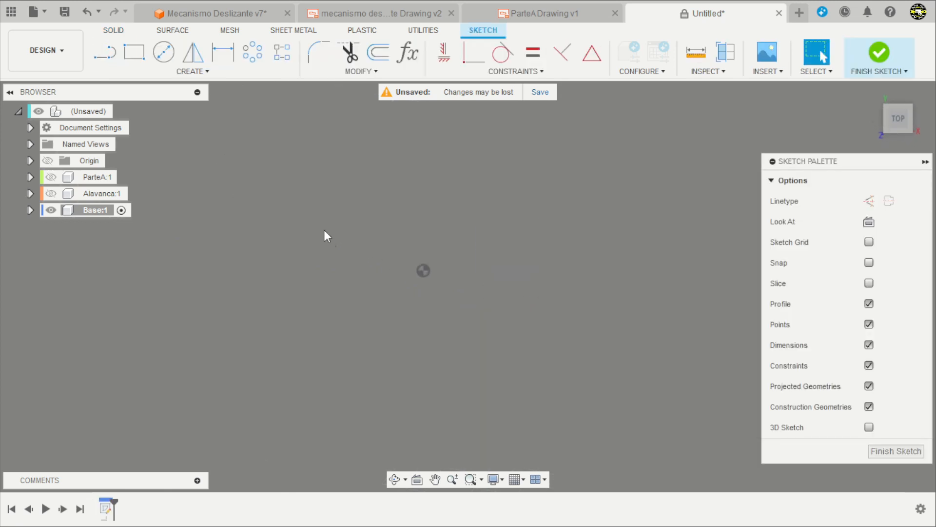
pyautogui.click(134, 52)
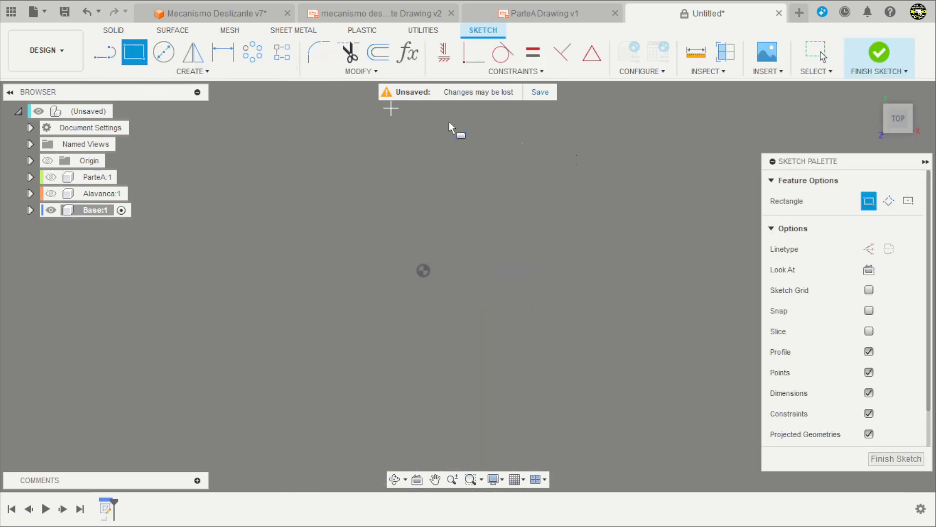
pyautogui.click(908, 201)
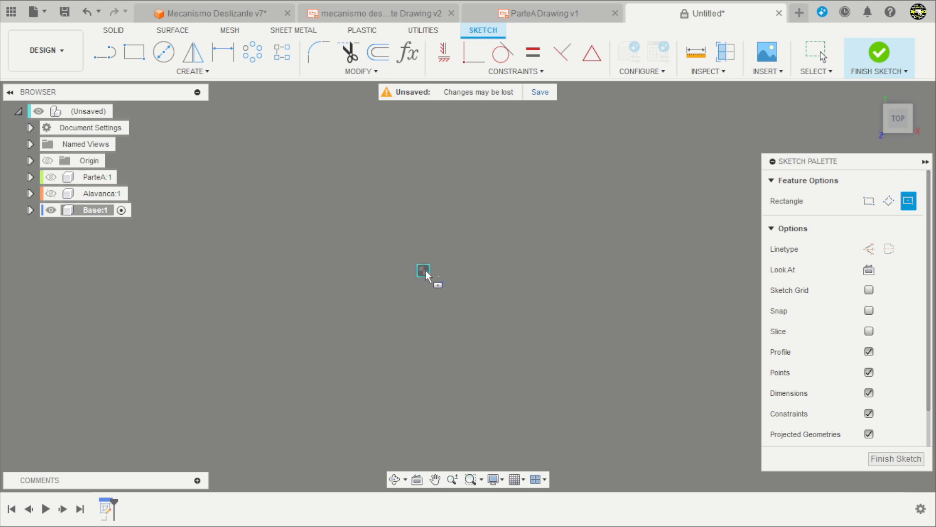
pyautogui.click(424, 270)
pyautogui.write('158')
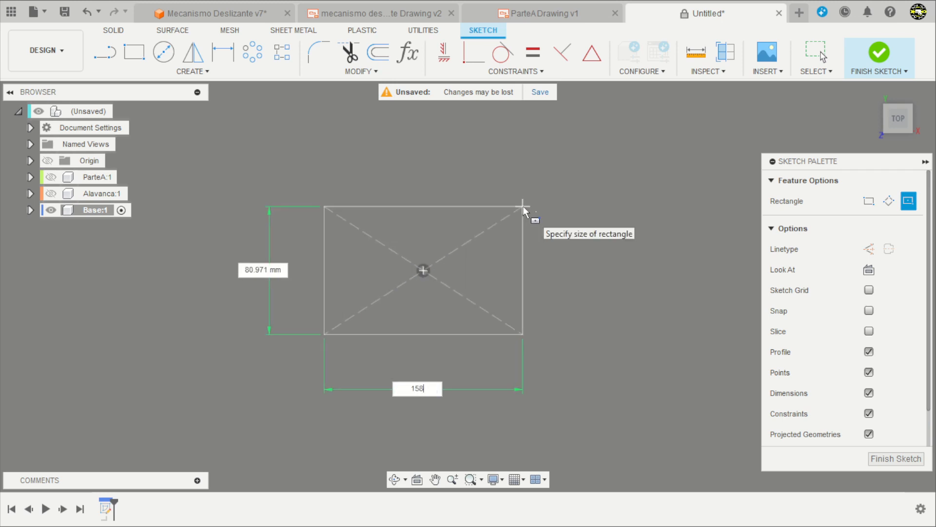
pyautogui.press('Tab')
pyautogui.write('158')
pyautogui.press('Return')
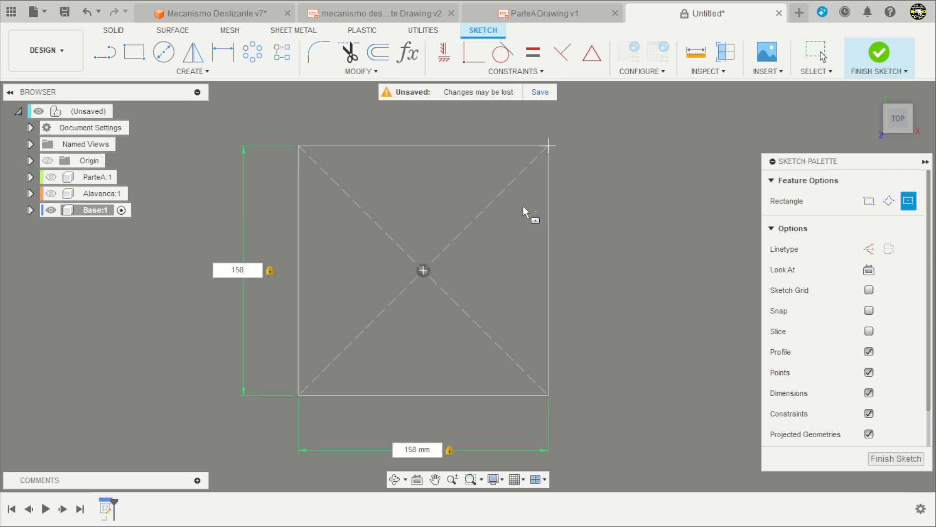
pyautogui.press('Escape')
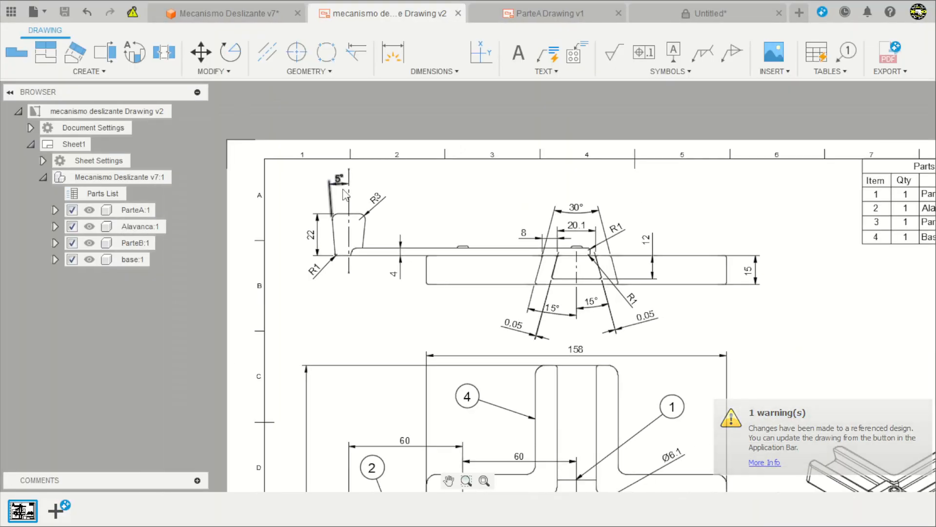
# Check the base size in the assembly drawing and extrude the square profile 15 mm upward as a new body.
pyautogui.scroll(-4, 344, 193)
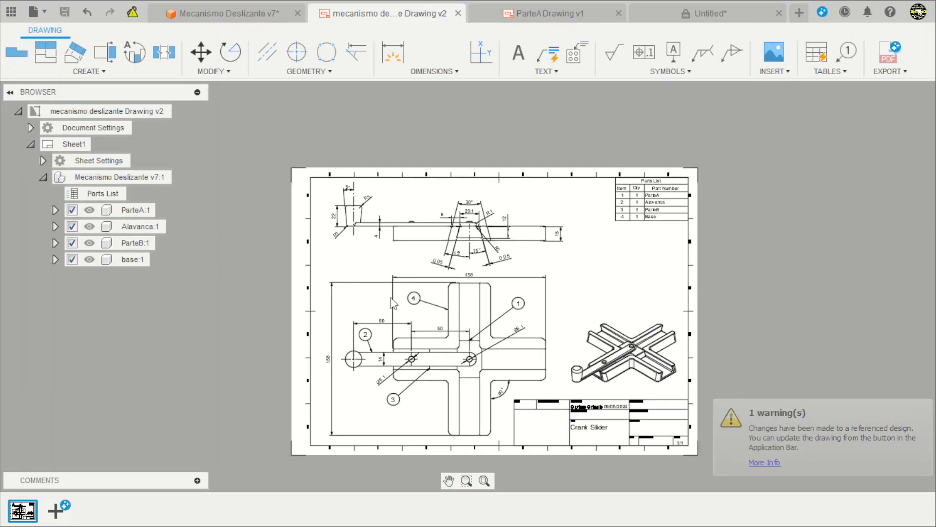
pyautogui.scroll(4, 429, 361)
pyautogui.scroll(-4, 405, 332)
pyautogui.scroll(3, 413, 364)
pyautogui.scroll(1, 413, 364)
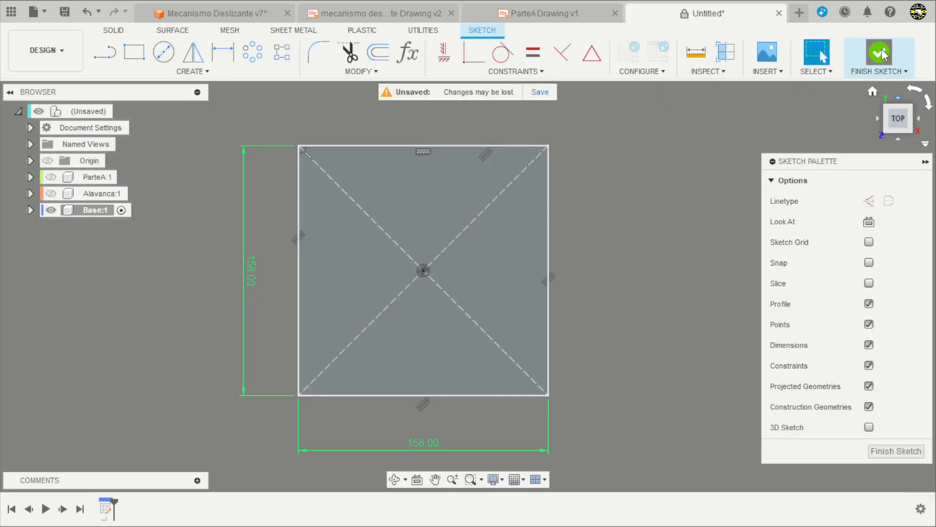
pyautogui.click(878, 53)
pyautogui.keyDown('shift'); pyautogui.moveTo(633, 236); pyautogui.dragTo(342, 128, button='middle'); pyautogui.keyUp('shift')
pyautogui.click(134, 54)
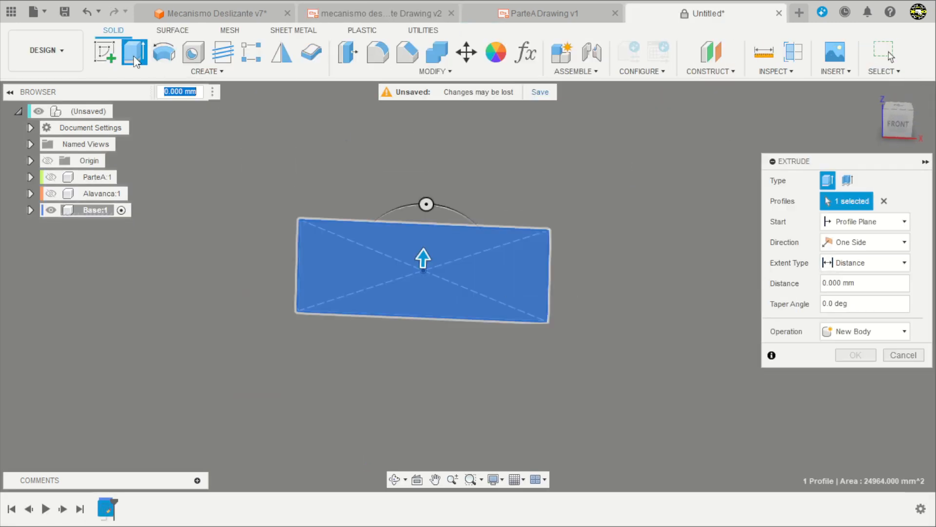
pyautogui.press('Return')
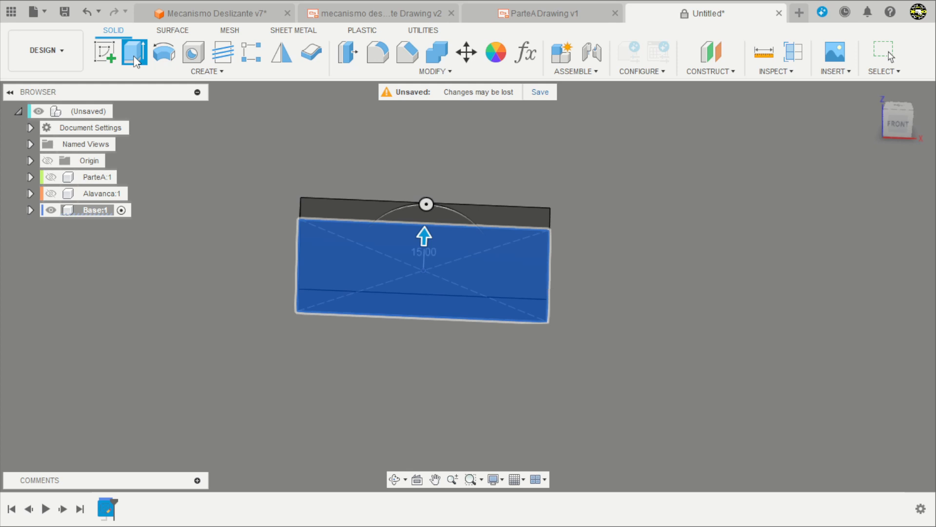
# Check the slot dimensions in the drawing's front view and start a sketch on the top face of the base block.
pyautogui.click(369, 14)
pyautogui.scroll(-3, 667, 268)
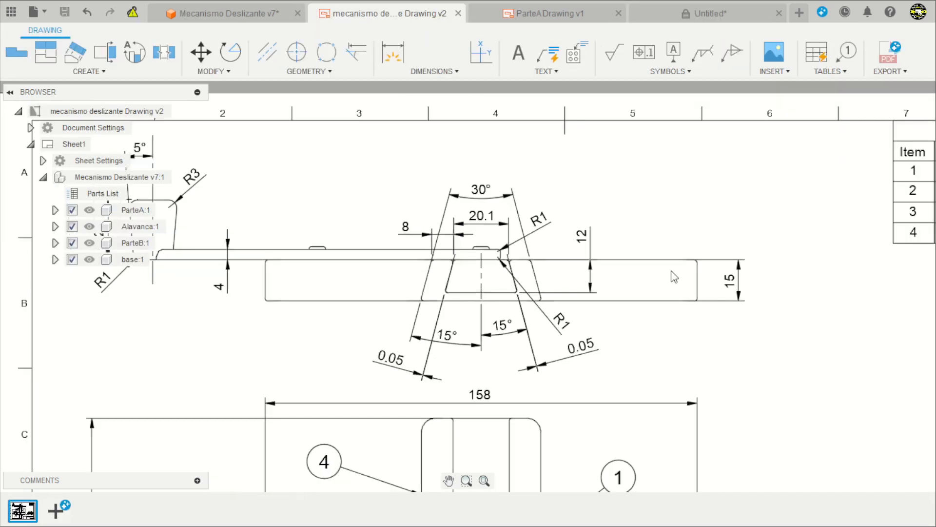
pyautogui.scroll(3, 608, 229)
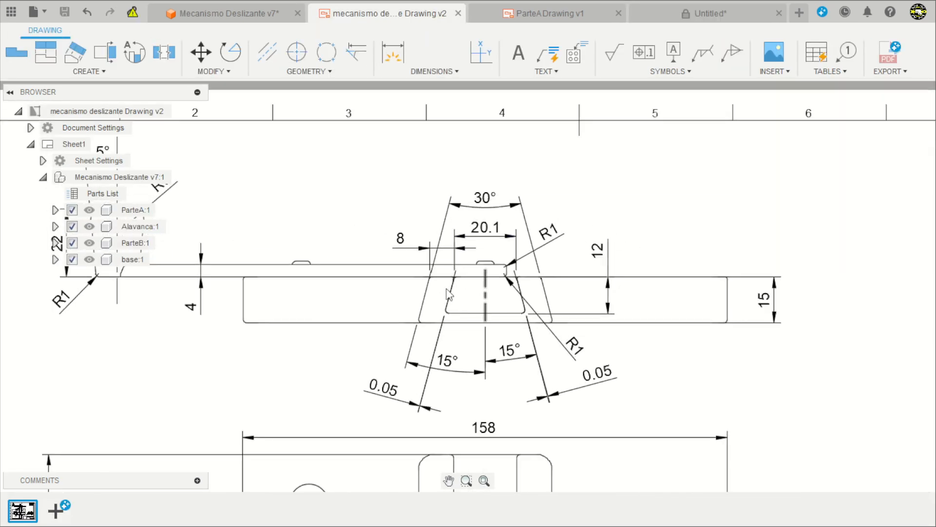
pyautogui.click(694, 17)
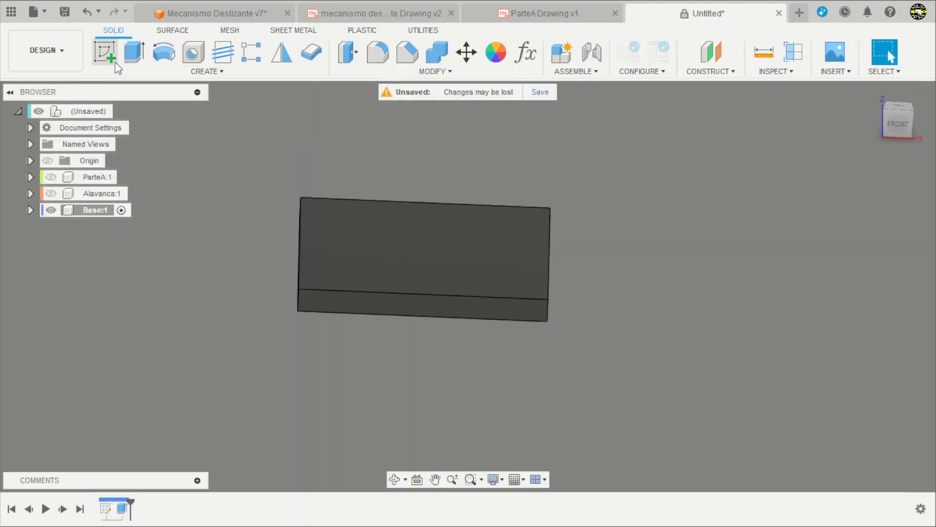
pyautogui.click(113, 58)
pyautogui.click(345, 230)
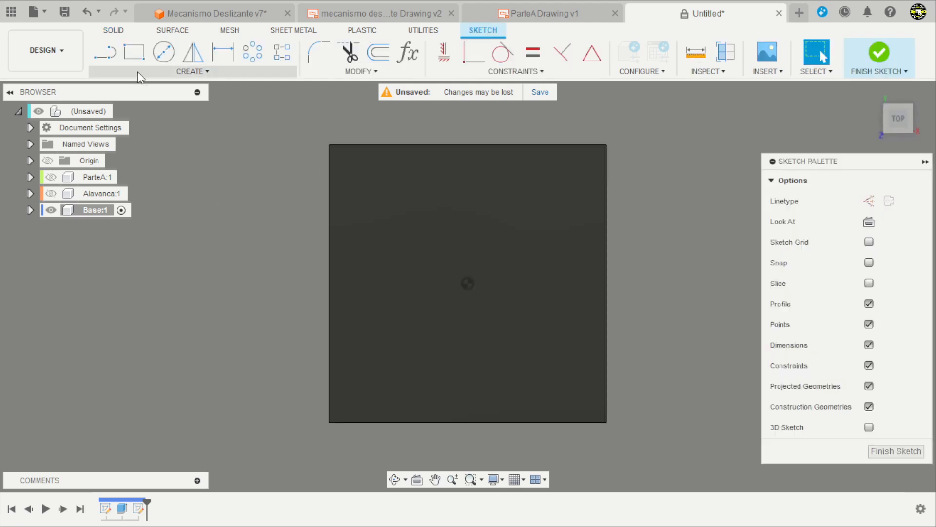
# Draw two crossing center rectangles from the origin past the block's edges, one vertical about 55 mm wide and one horizontal.
pyautogui.click(134, 52)
pyautogui.click(908, 200)
pyautogui.scroll(-2, 446, 219)
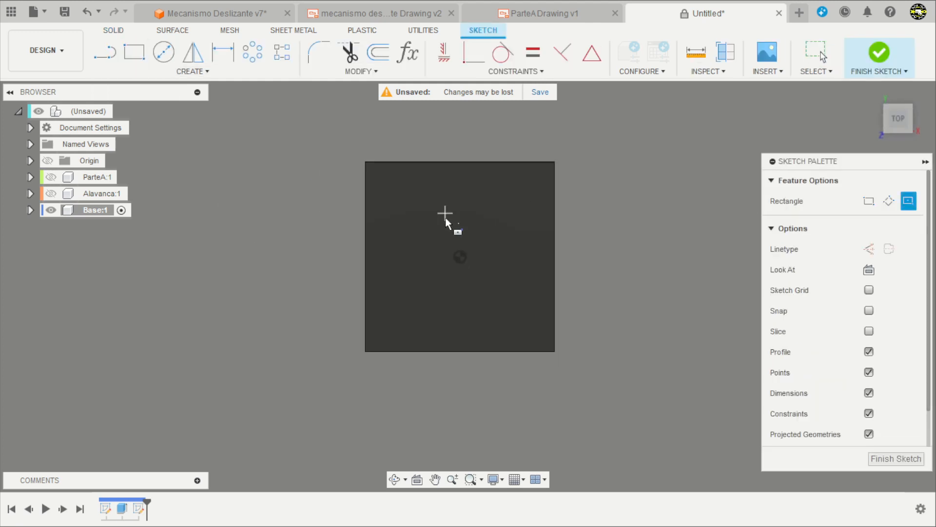
pyautogui.click(460, 257)
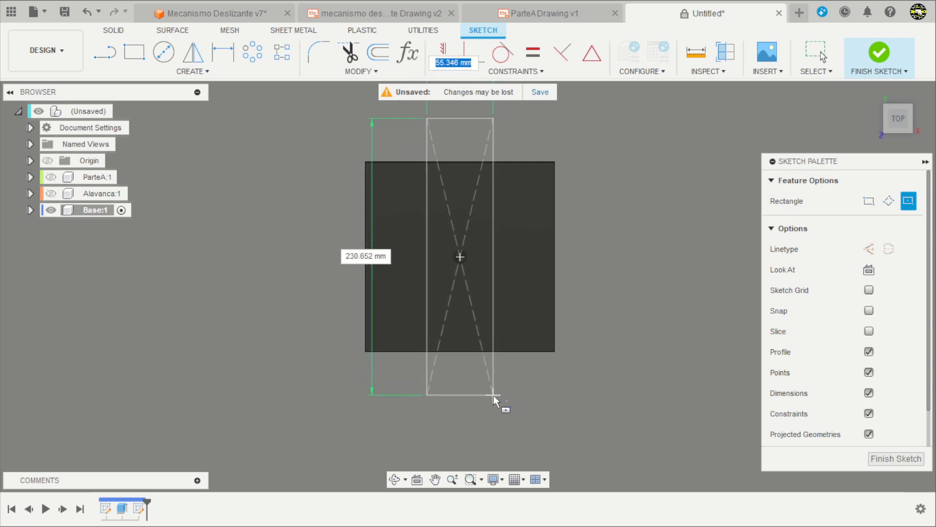
pyautogui.click(493, 396)
pyautogui.click(459, 258)
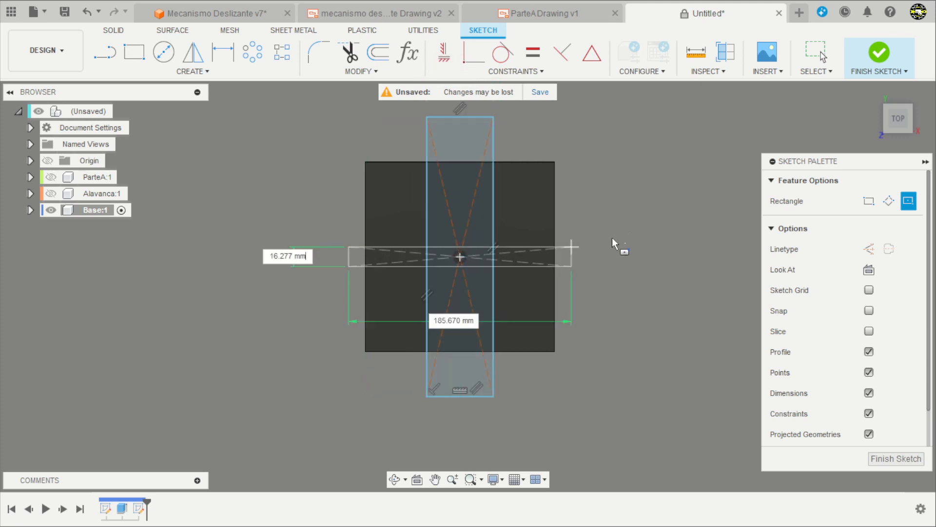
pyautogui.click(627, 218)
pyautogui.scroll(-2, 543, 320)
pyautogui.press('Escape')
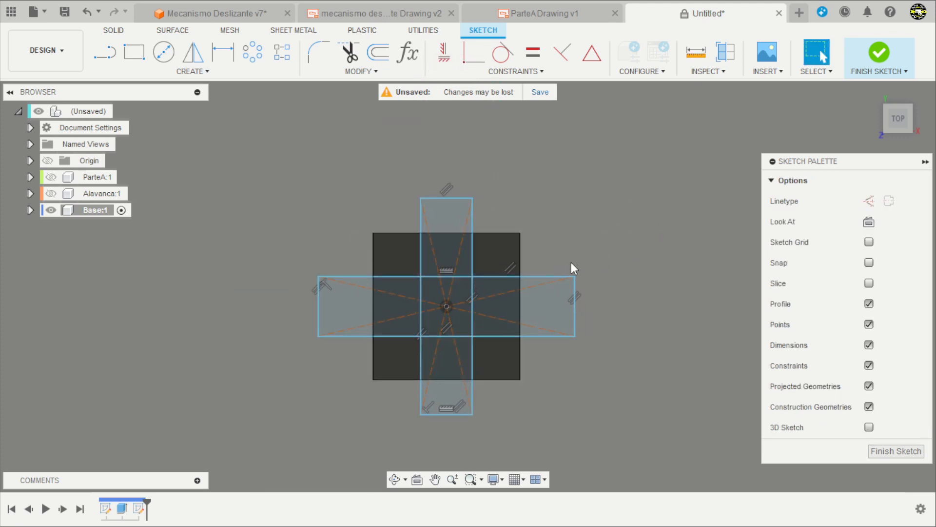
# Dimension the vertical rectangle's width to 20.1 mm.
pyautogui.press('d')
pyautogui.click(451, 198)
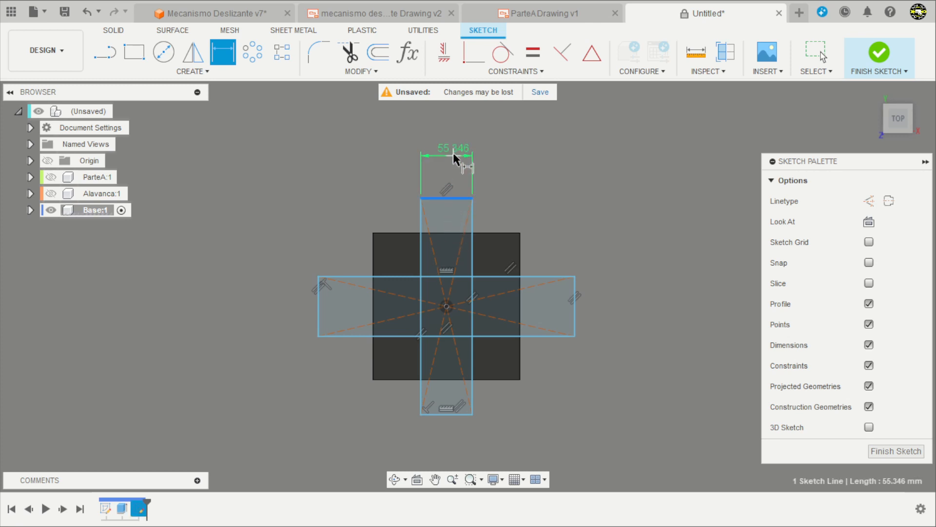
pyautogui.click(453, 152)
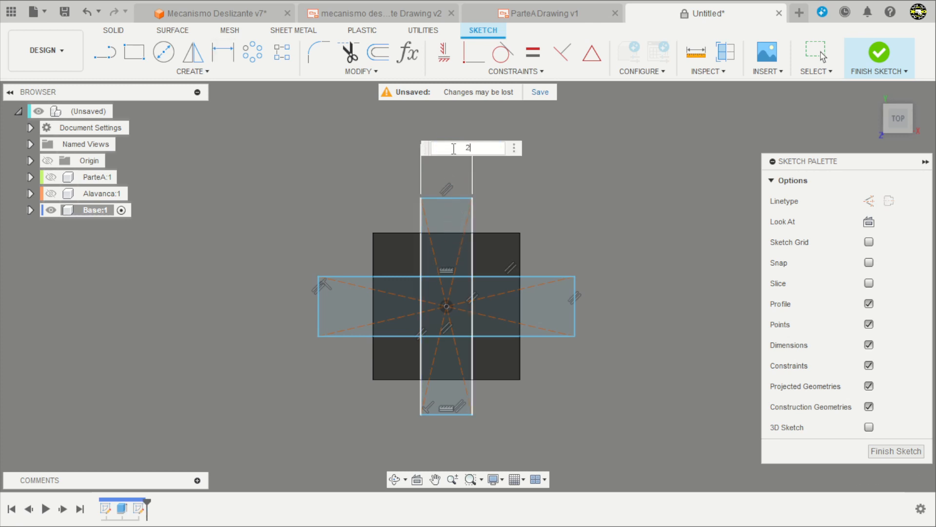
pyautogui.press('Return')
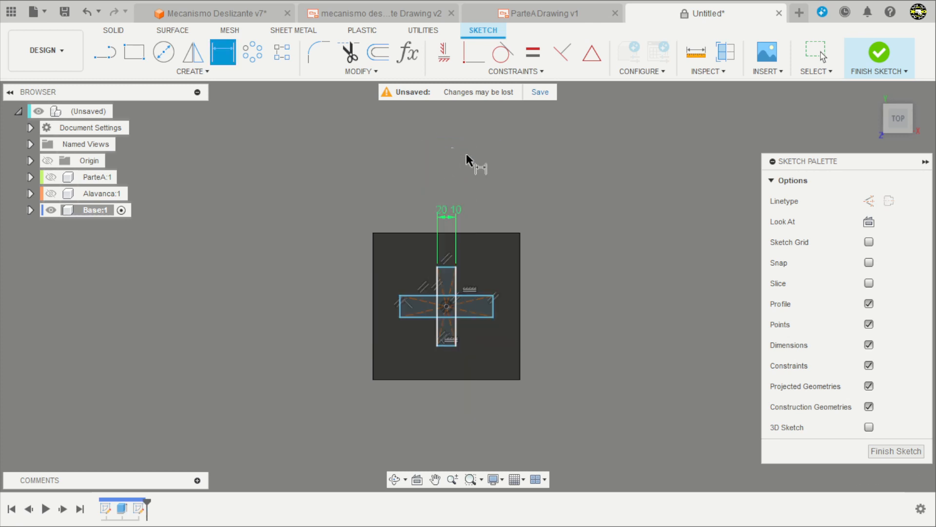
# Dimension the horizontal rectangle's height to 20.1 mm.
pyautogui.scroll(6, 486, 322)
pyautogui.click(504, 295)
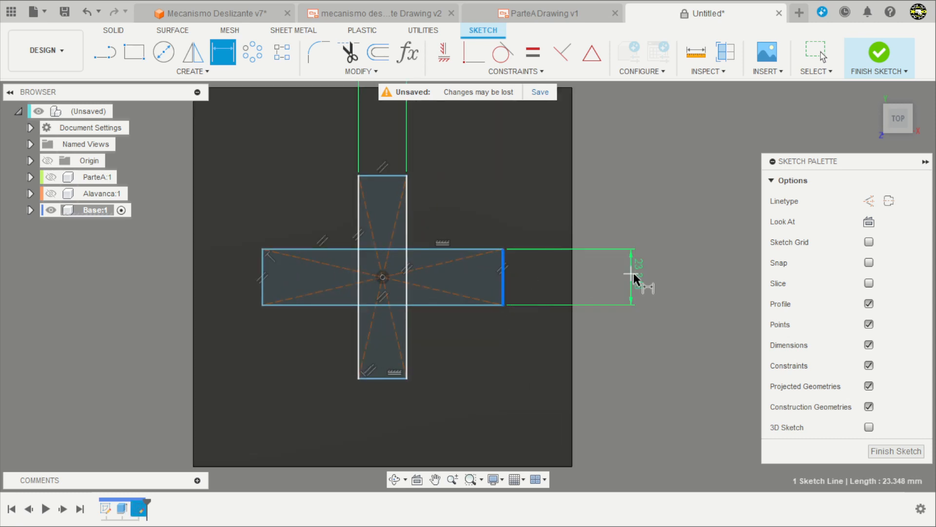
pyautogui.click(645, 280)
pyautogui.write('20.')
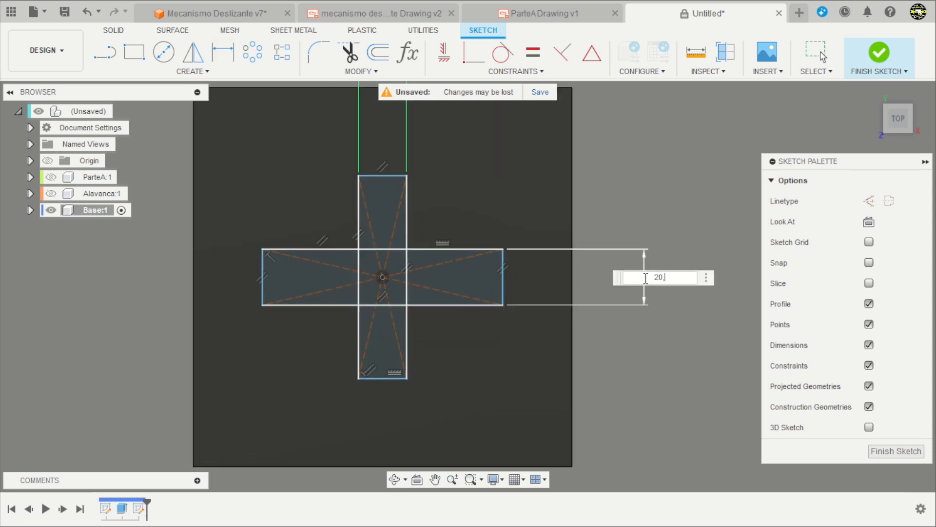
pyautogui.write('1')
pyautogui.press('Return')
pyautogui.scroll(-3, 590, 278)
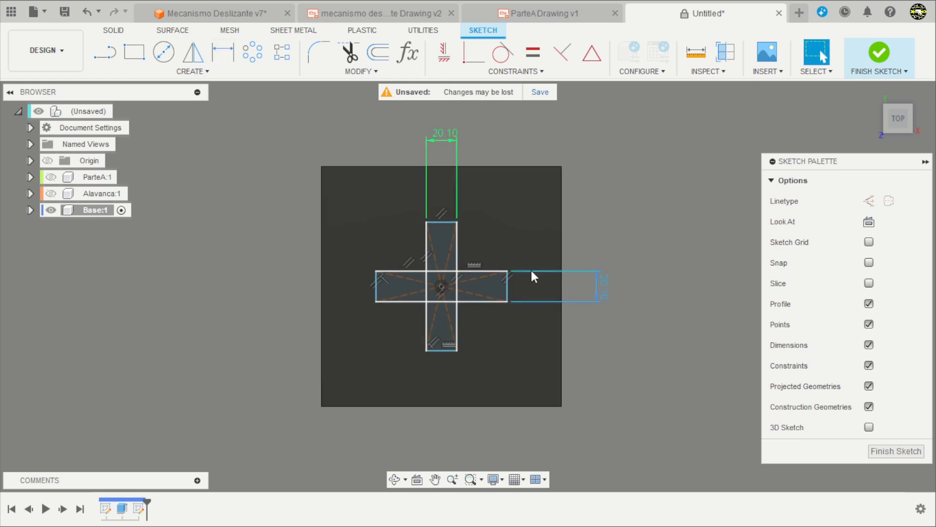
# Stretch both crossing rectangles from their corners well past the block's edges and finish the sketch.
pyautogui.moveTo(508, 272); pyautogui.dragTo(679, 271)
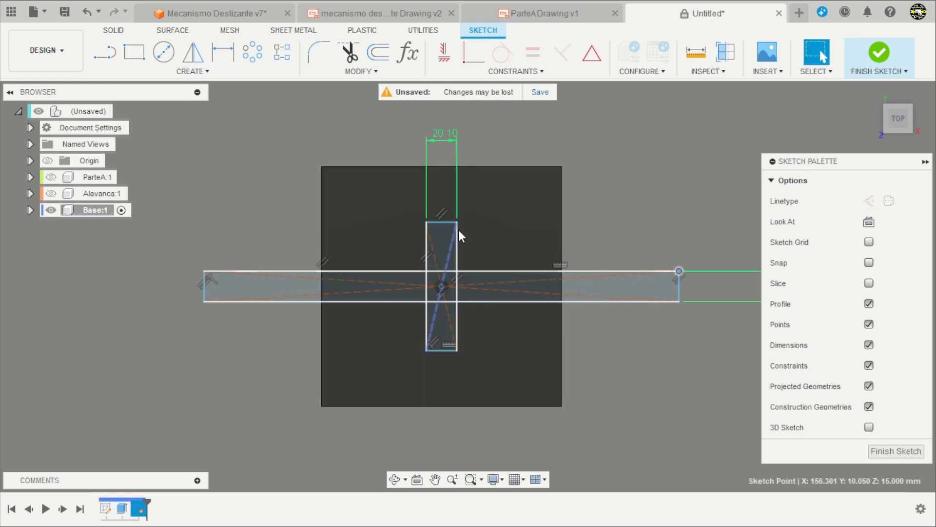
pyautogui.moveTo(457, 222); pyautogui.dragTo(479, 92)
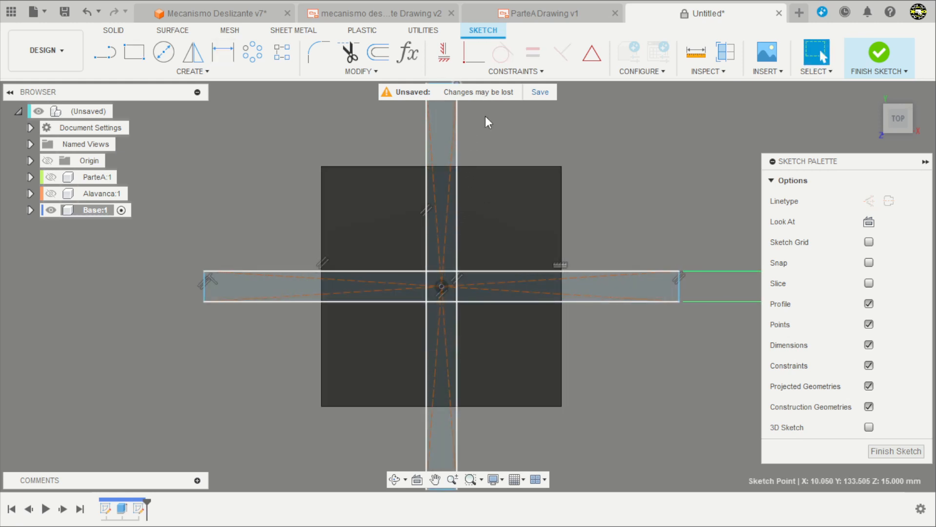
pyautogui.scroll(-3, 462, 287)
pyautogui.scroll(-2, 462, 298)
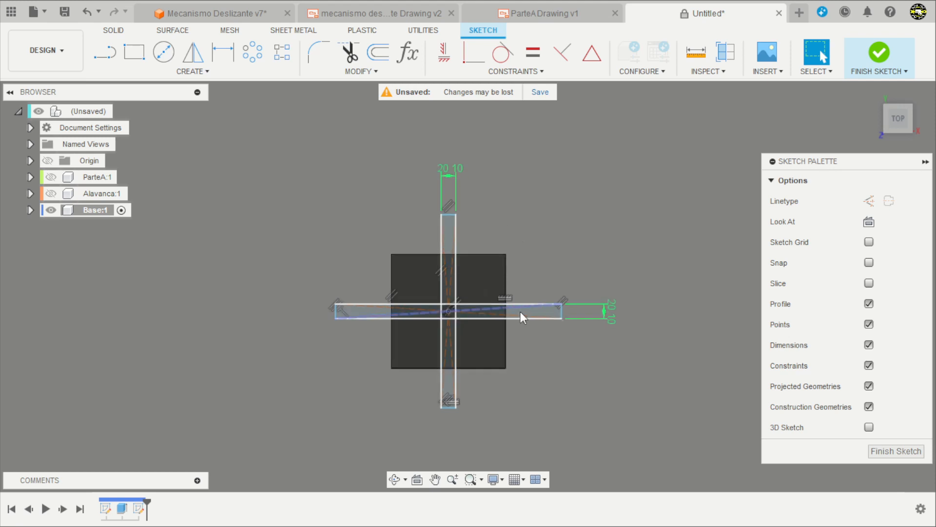
pyautogui.moveTo(517, 273)
pyautogui.keyDown('shift'); pyautogui.mouseDown(button='middle')
pyautogui.moveTo(585, 356)
pyautogui.moveTo(558, 320)
pyautogui.moveTo(538, 333)
pyautogui.mouseUp(button='middle'); pyautogui.keyUp('shift')
pyautogui.scroll(3, 505, 342)
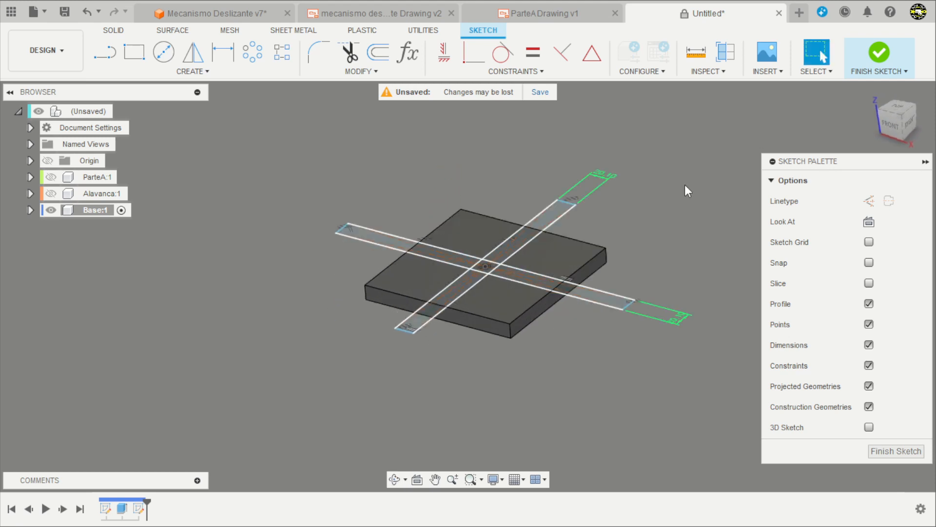
pyautogui.click(878, 53)
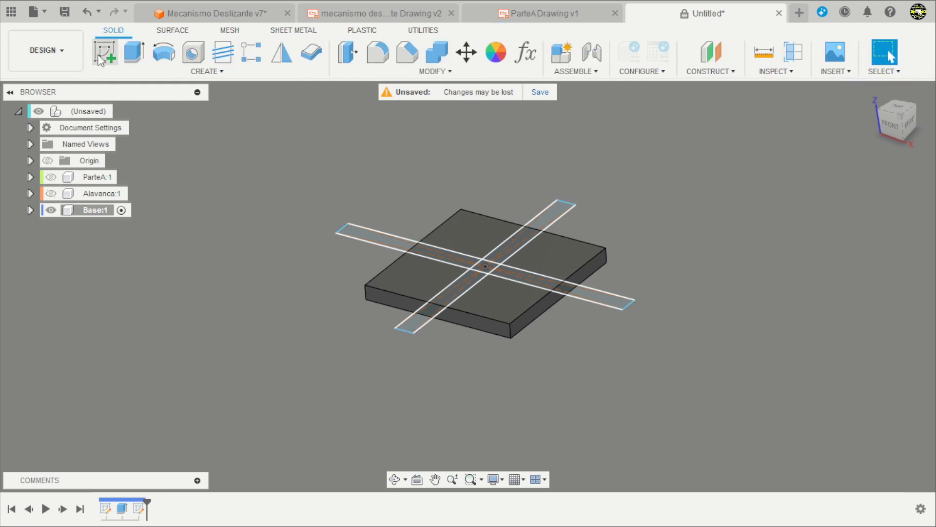
# Set up an Extrude cut of all five regions of the cross with a distance of -12 mm into the block.
pyautogui.click(134, 52)
pyautogui.scroll(3, 534, 291)
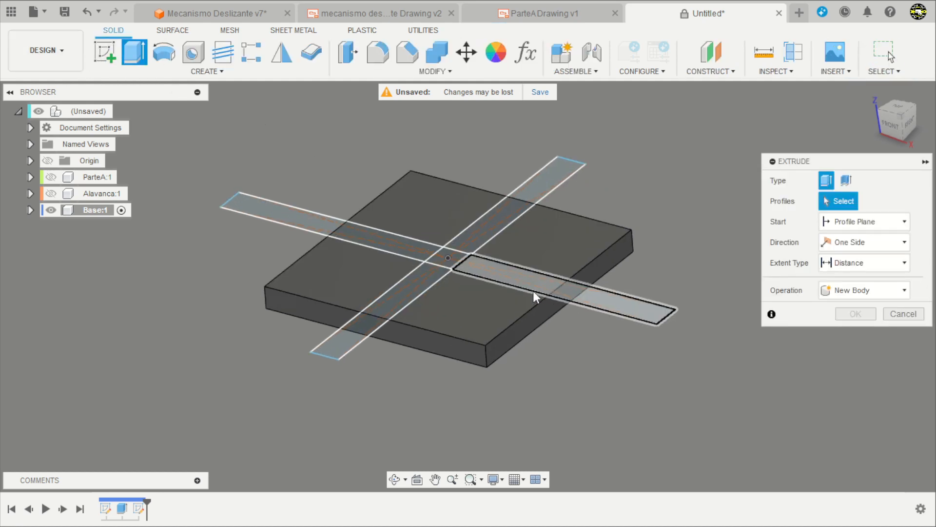
pyautogui.click(505, 276)
pyautogui.scroll(4, 485, 268)
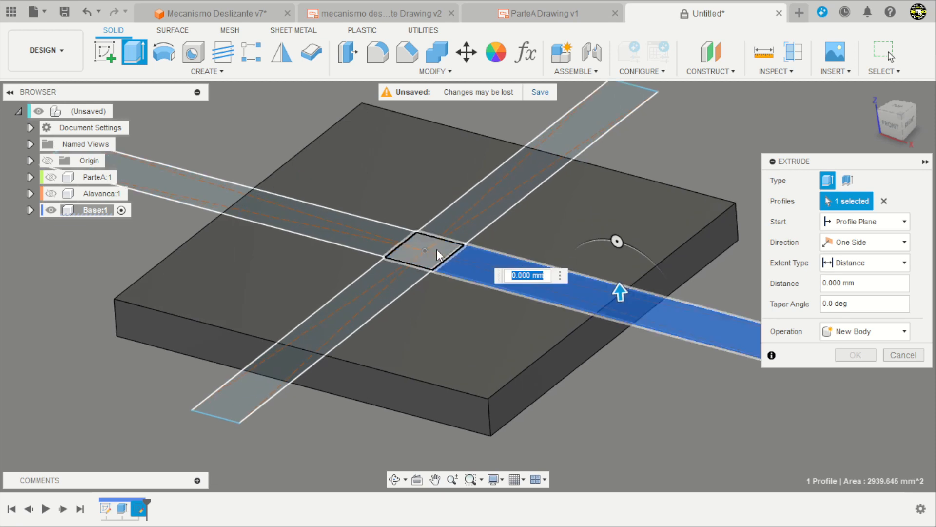
pyautogui.click(437, 248)
pyautogui.click(459, 218)
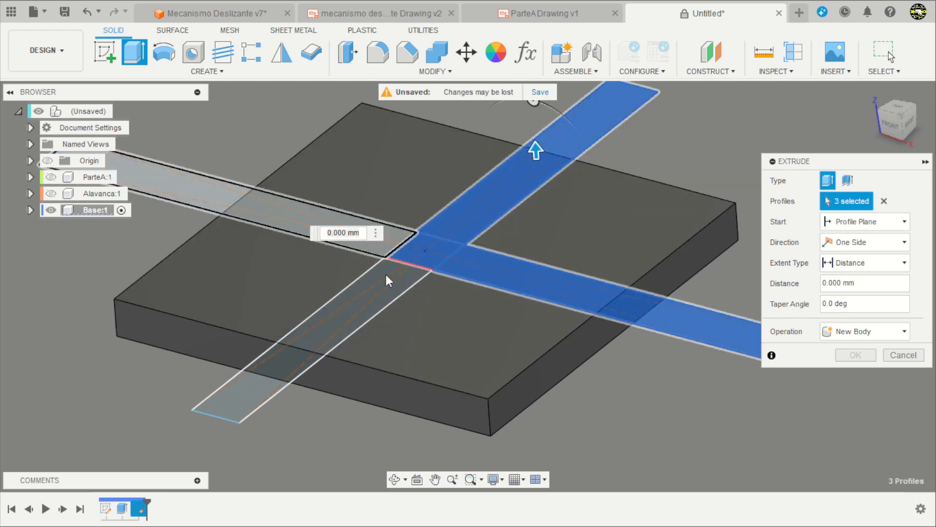
pyautogui.scroll(-3, 376, 278)
pyautogui.click(356, 298)
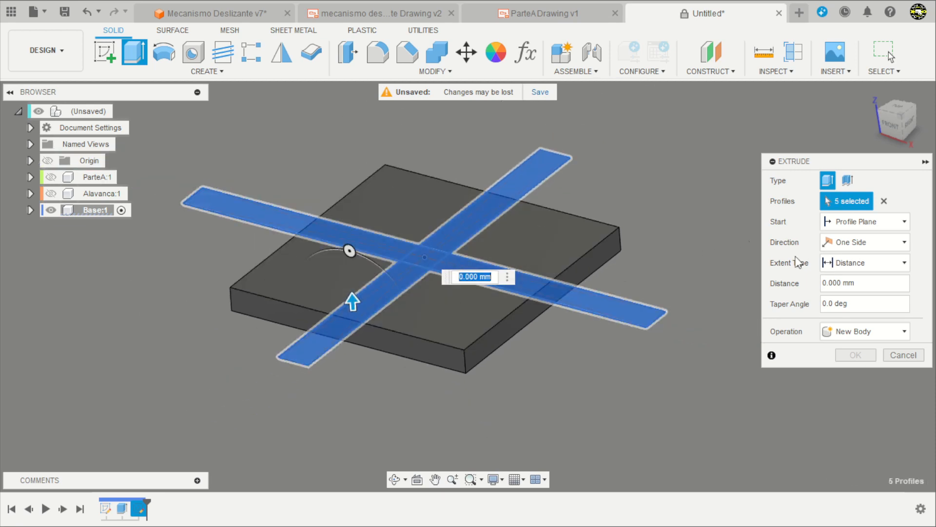
pyautogui.click(878, 284)
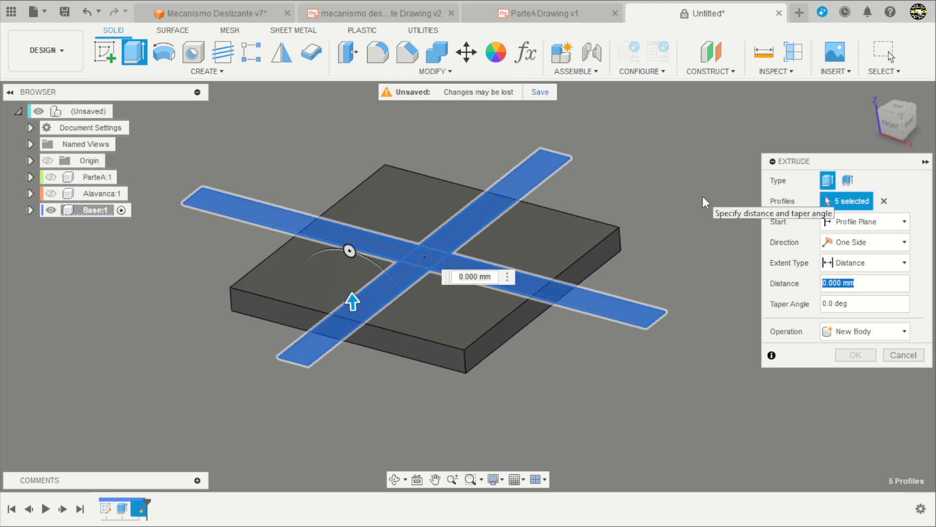
pyautogui.write('-12')
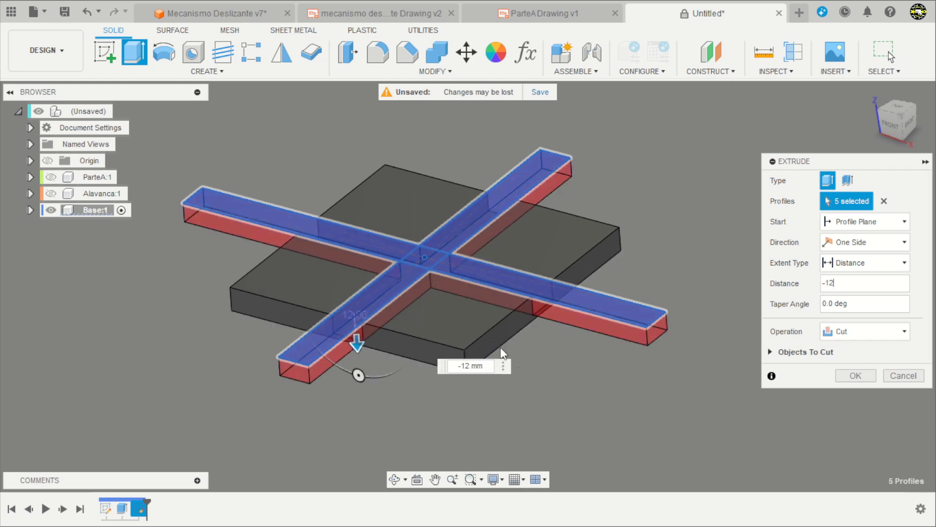
pyautogui.keyDown('shift'); pyautogui.moveTo(500, 347); pyautogui.dragTo(557, 342, button='middle'); pyautogui.keyUp('shift')
pyautogui.scroll(1, 588, 298)
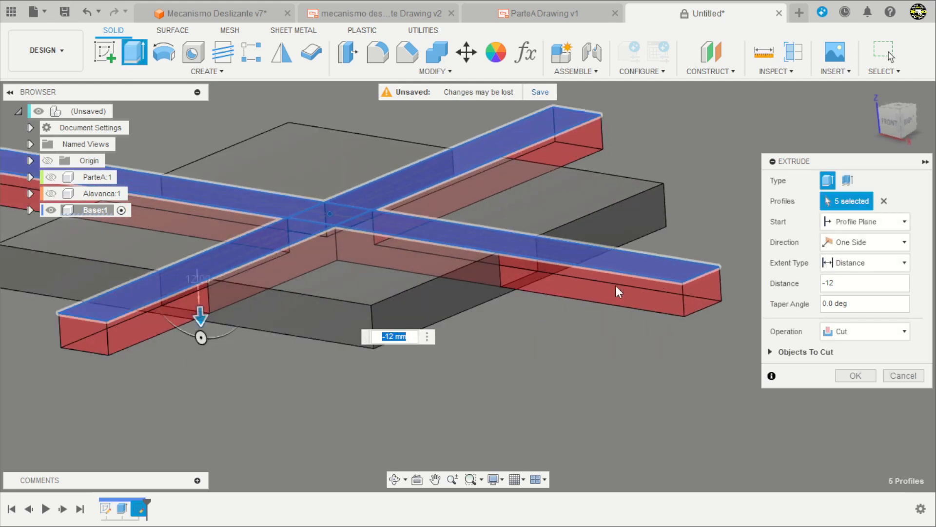
# Set the cross cut's taper angle to 15 degrees so the slots widen toward the bottom, and apply the cut.
pyautogui.click(841, 305)
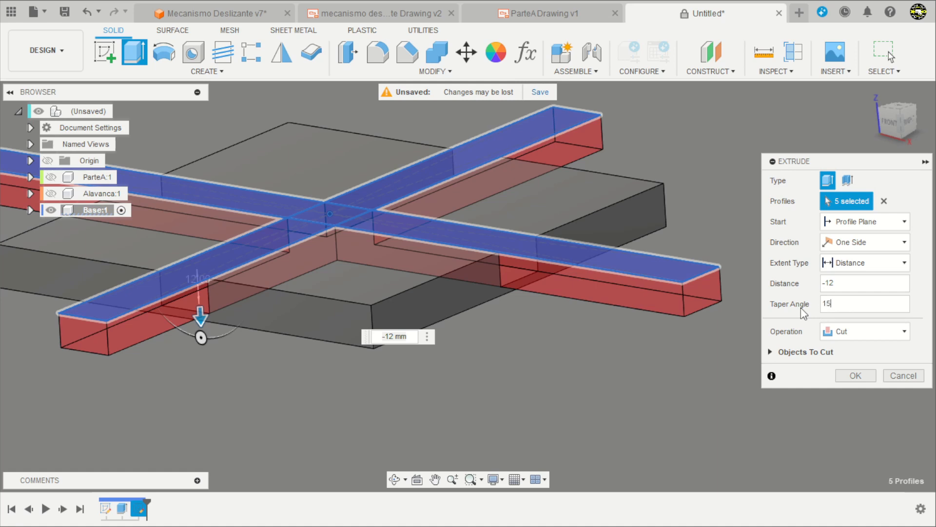
pyautogui.keyDown('shift'); pyautogui.moveTo(652, 392); pyautogui.dragTo(690, 303, button='middle'); pyautogui.keyUp('shift')
pyautogui.scroll(5, 691, 304)
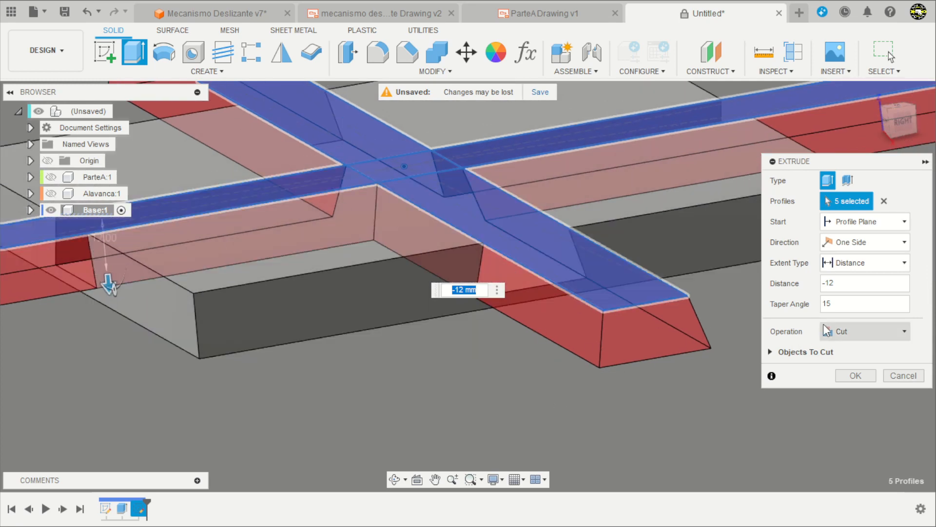
pyautogui.click(824, 305)
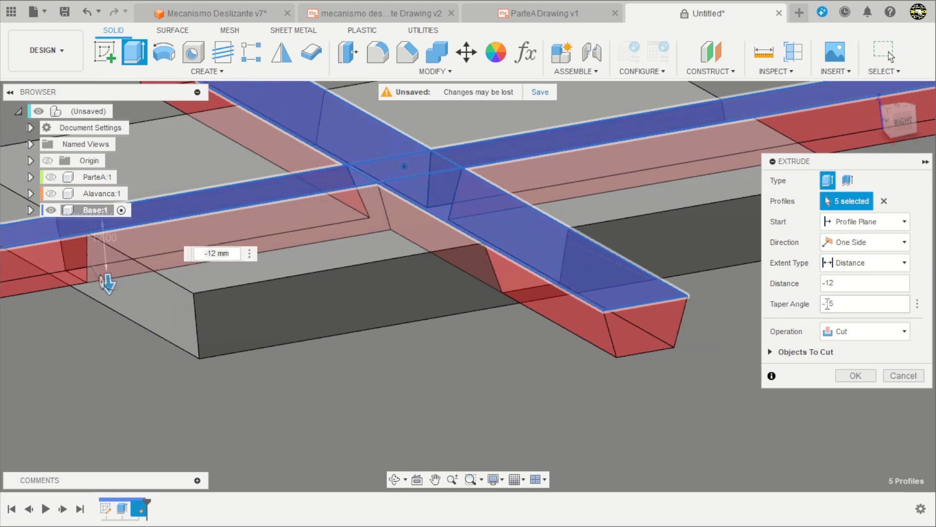
pyautogui.press('BackSpace')
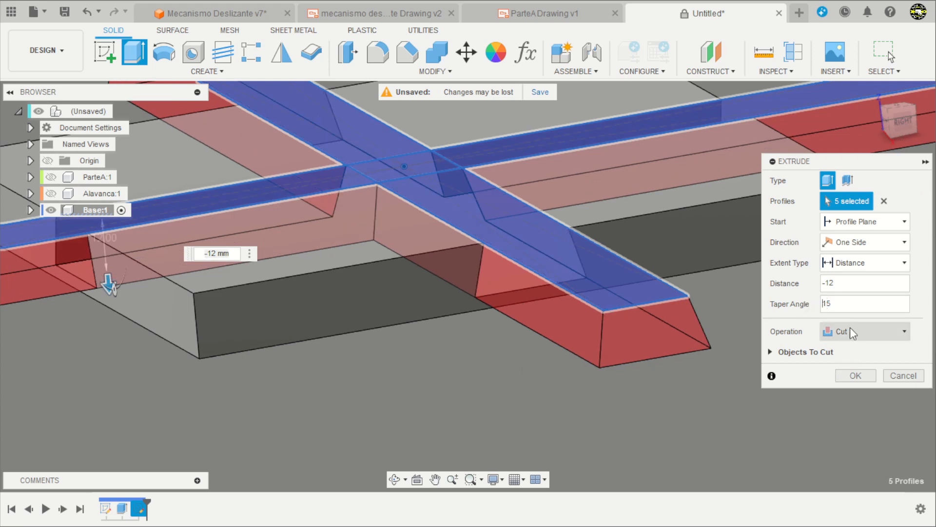
pyautogui.click(850, 376)
# Start a new sketch on the top face of one of the base's raised corner blocks.
pyautogui.scroll(-5, 651, 378)
pyautogui.keyDown('shift'); pyautogui.moveTo(541, 404); pyautogui.dragTo(564, 372, button='middle'); pyautogui.keyUp('shift')
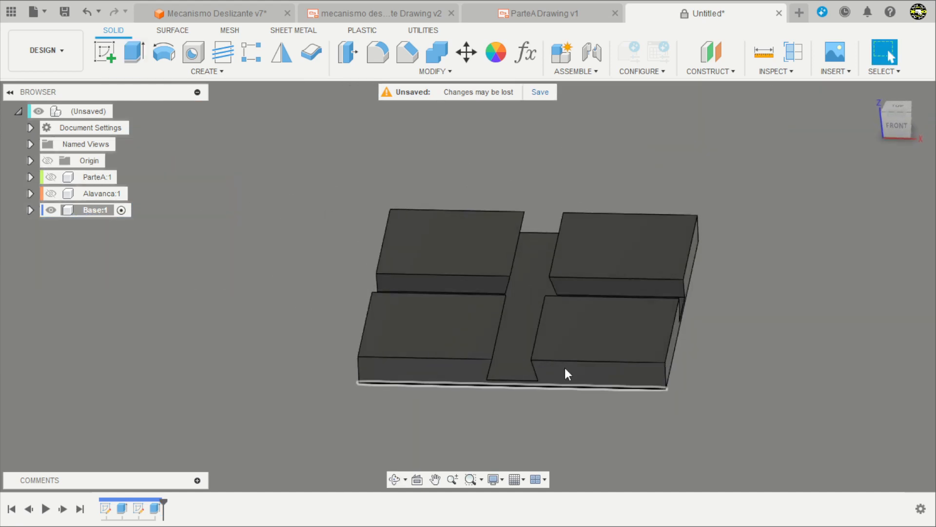
pyautogui.click(105, 59)
pyautogui.scroll(-3, 219, 184)
pyautogui.moveTo(592, 240)
pyautogui.keyDown('shift'); pyautogui.mouseDown(button='middle')
pyautogui.moveTo(579, 261)
pyautogui.moveTo(505, 274)
pyautogui.mouseUp(button='middle'); pyautogui.keyUp('shift')
pyautogui.click(477, 183)
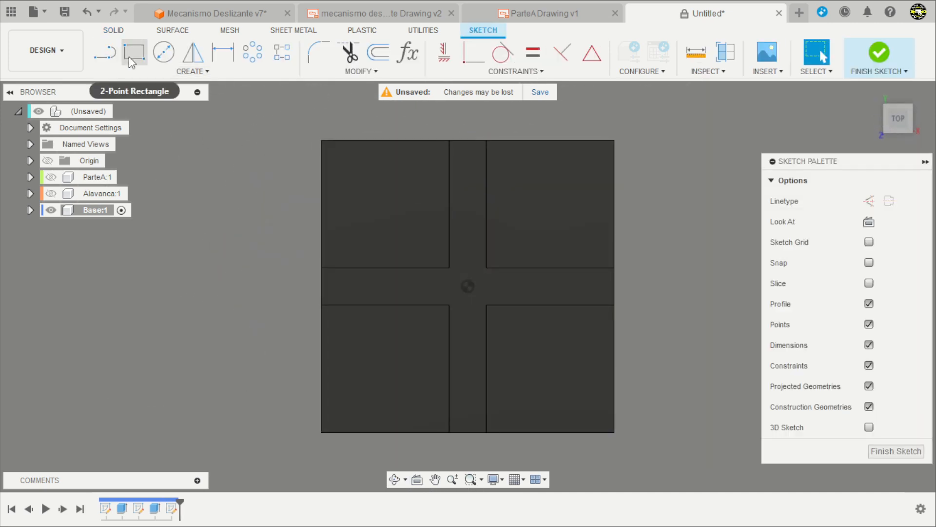
# Draw a 2-point rectangle over the upper-right corner block, starting inside its slot edges and extending past both outer edges of the base.
pyautogui.click(133, 52)
pyautogui.scroll(2, 548, 195)
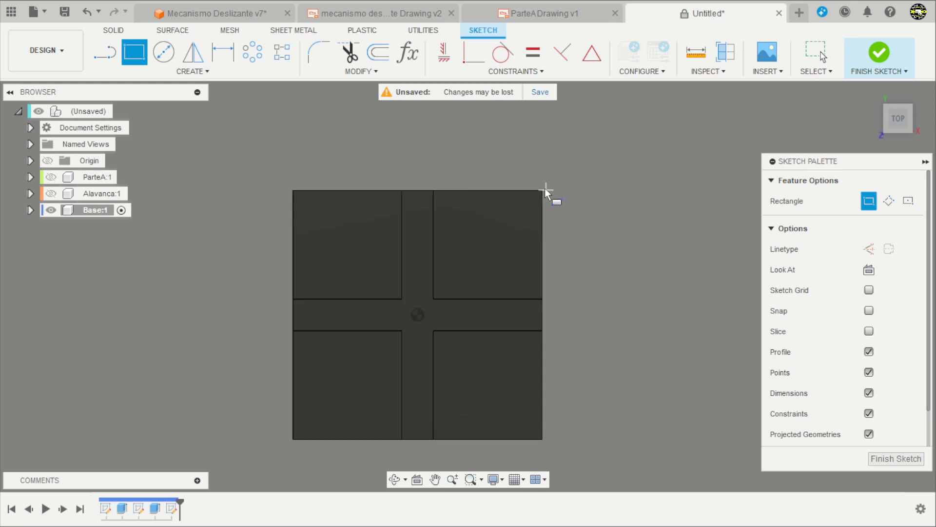
pyautogui.click(444, 145)
pyautogui.click(648, 328)
pyautogui.scroll(-1, 616, 251)
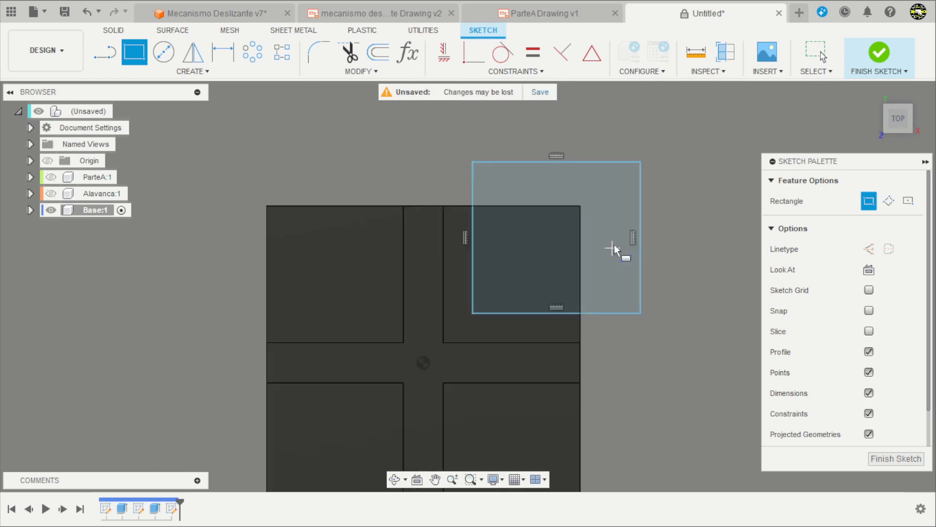
pyautogui.scroll(1, 522, 344)
pyautogui.press('Escape')
# Dimension the rectangle's lower edge 8 mm from the horizontal slot's edge.
pyautogui.scroll(2, 542, 368)
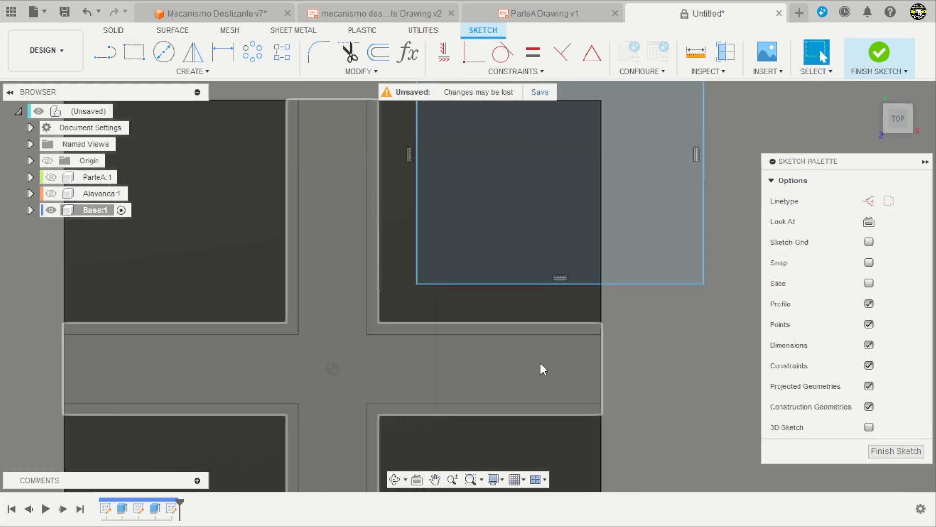
pyautogui.press('d')
pyautogui.click(556, 334)
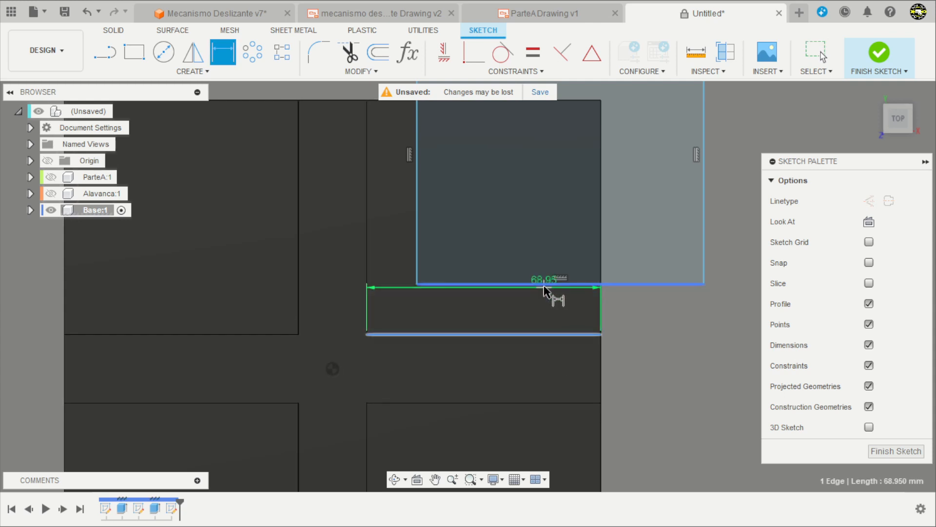
pyautogui.click(644, 306)
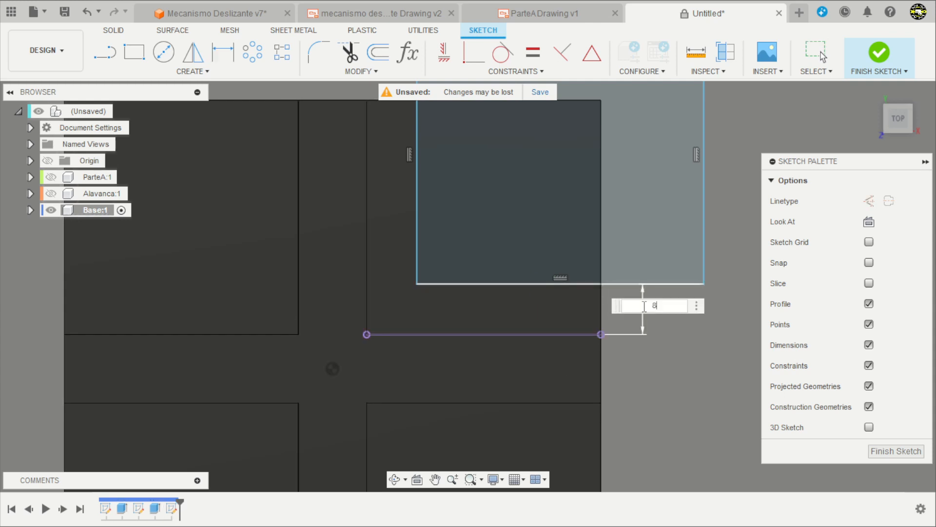
pyautogui.press('Return')
# Dimension the rectangle's left edge 8 mm from the vertical slot's edge.
pyautogui.scroll(-2, 642, 309)
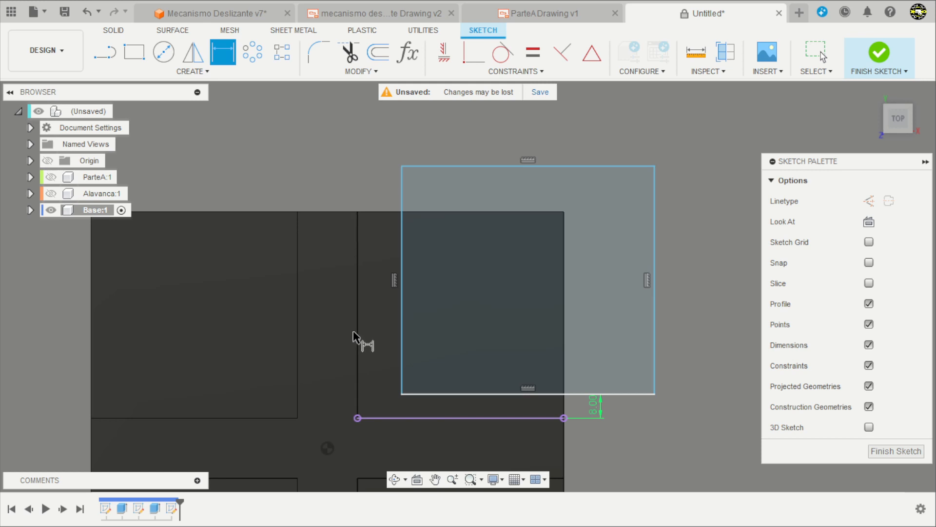
pyautogui.click(358, 342)
pyautogui.click(401, 322)
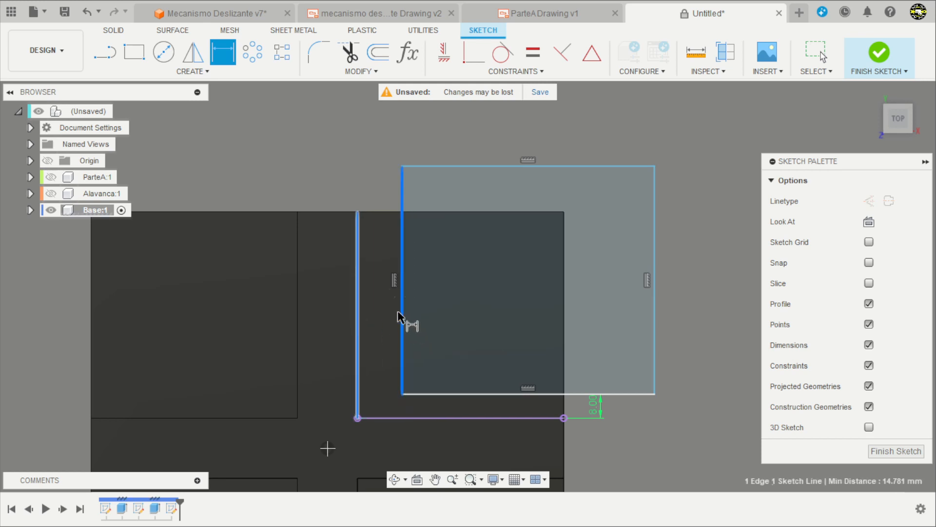
pyautogui.click(357, 180)
pyautogui.write('8')
pyautogui.press('Return')
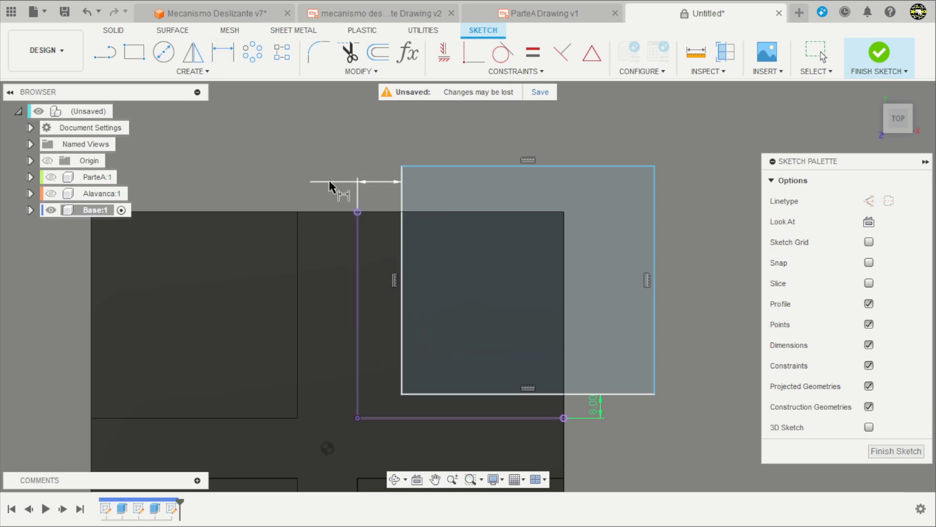
pyautogui.scroll(-1, 358, 180)
pyautogui.press('Escape')
# Stretch the rectangle's free outer corner farther beyond the base and finish the sketch.
pyautogui.scroll(-1, 589, 160)
pyautogui.moveTo(589, 160); pyautogui.dragTo(657, 157, button='middle')
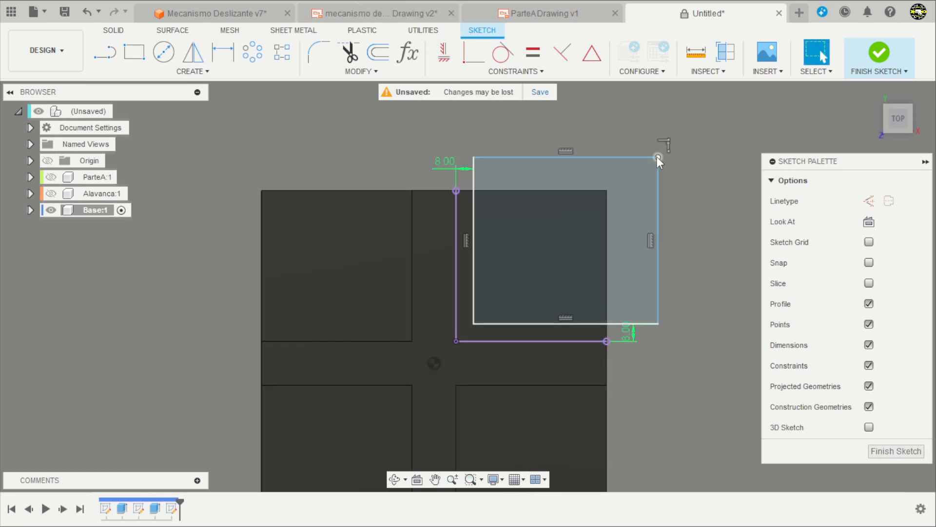
pyautogui.moveTo(657, 157); pyautogui.dragTo(685, 129)
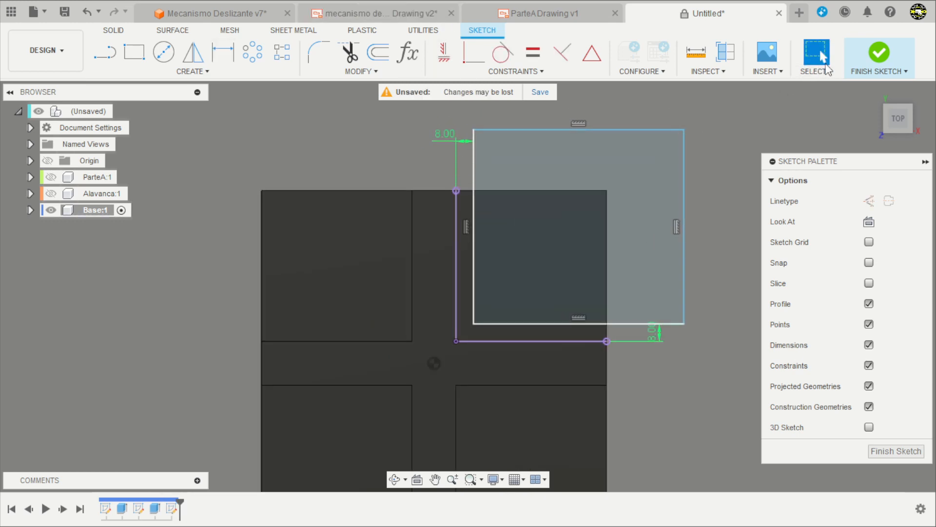
pyautogui.click(876, 55)
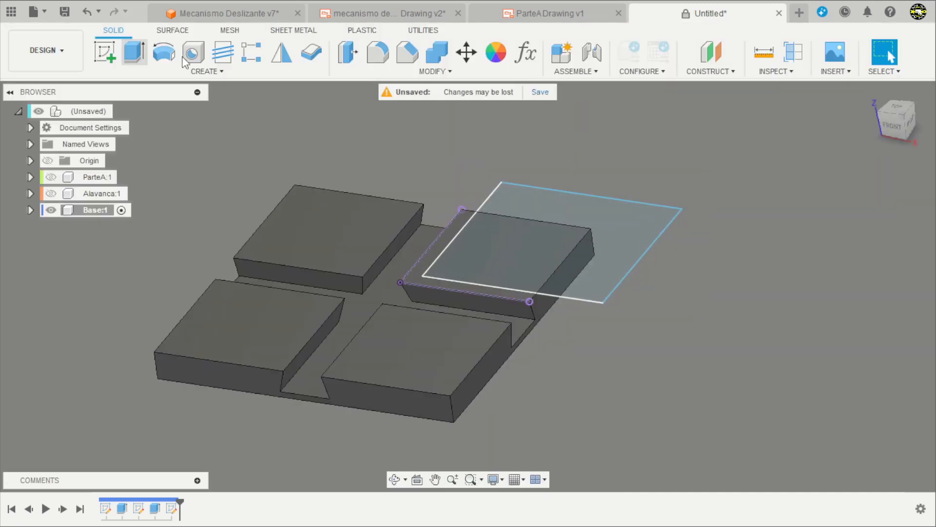
# Extrude the rectangle downward as a cut with extent All through the corner block.
pyautogui.click(134, 51)
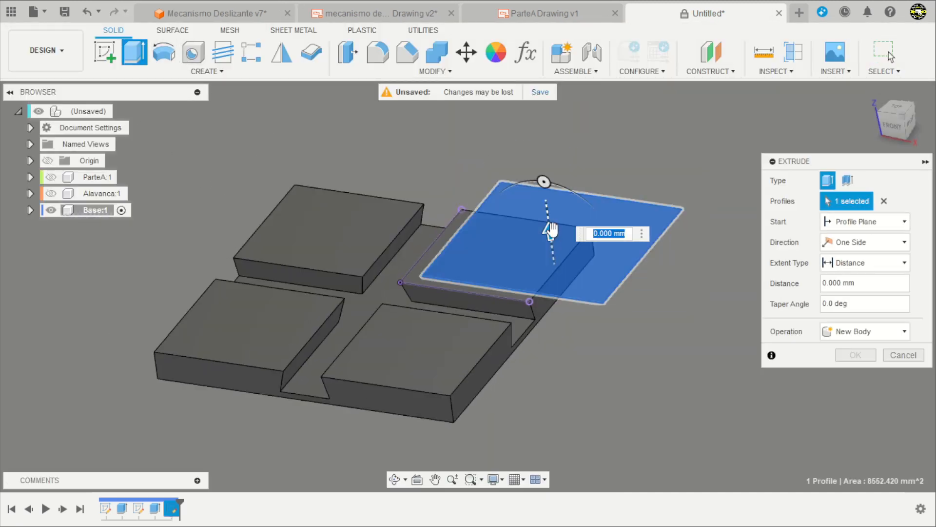
pyautogui.moveTo(550, 229); pyautogui.dragTo(585, 316)
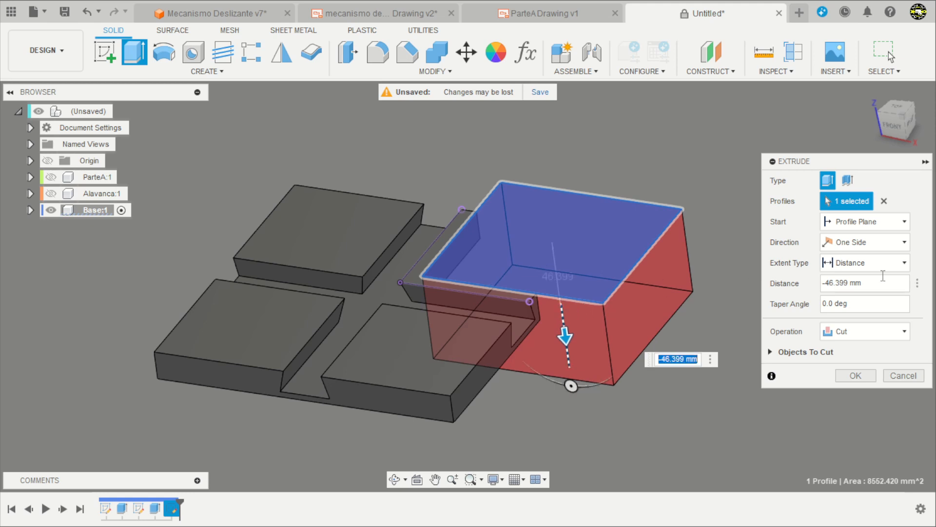
pyautogui.click(867, 264)
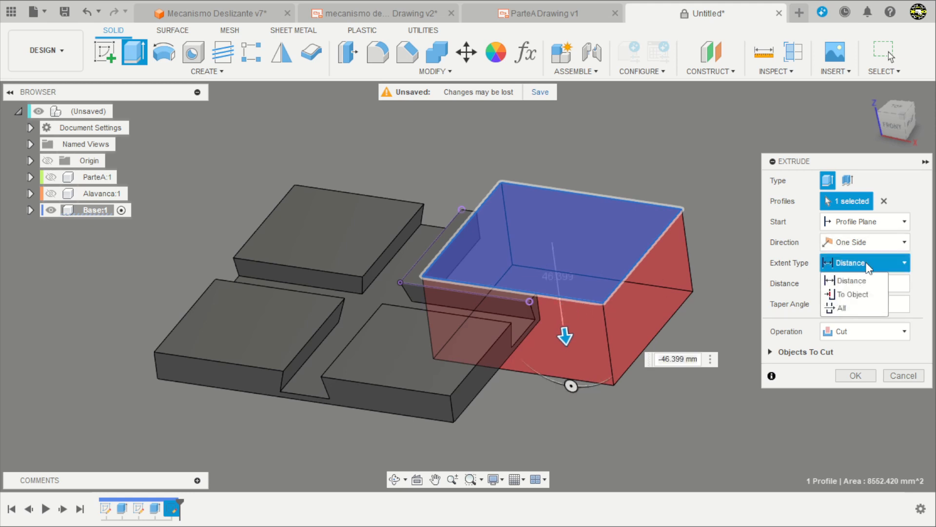
pyautogui.click(842, 307)
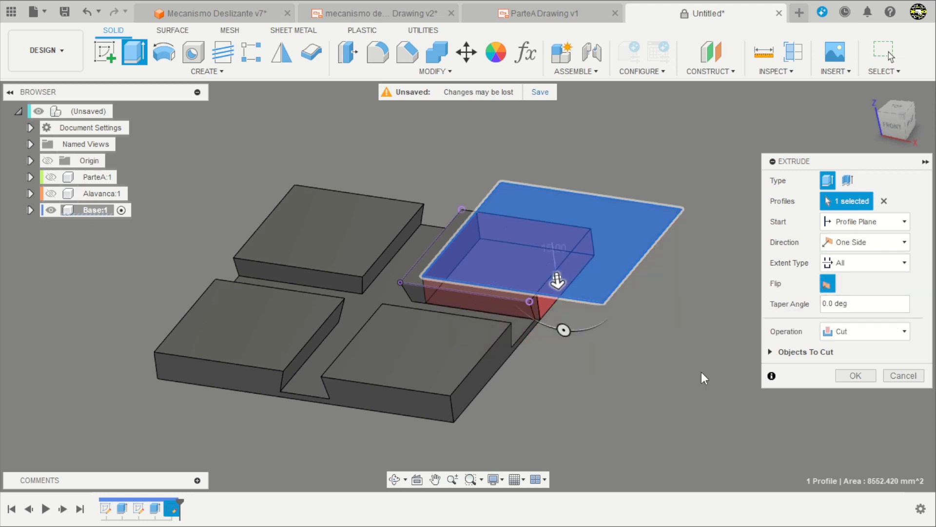
pyautogui.keyDown('shift'); pyautogui.moveTo(704, 378); pyautogui.dragTo(623, 354, button='middle'); pyautogui.keyUp('shift')
pyautogui.scroll(1, 615, 351)
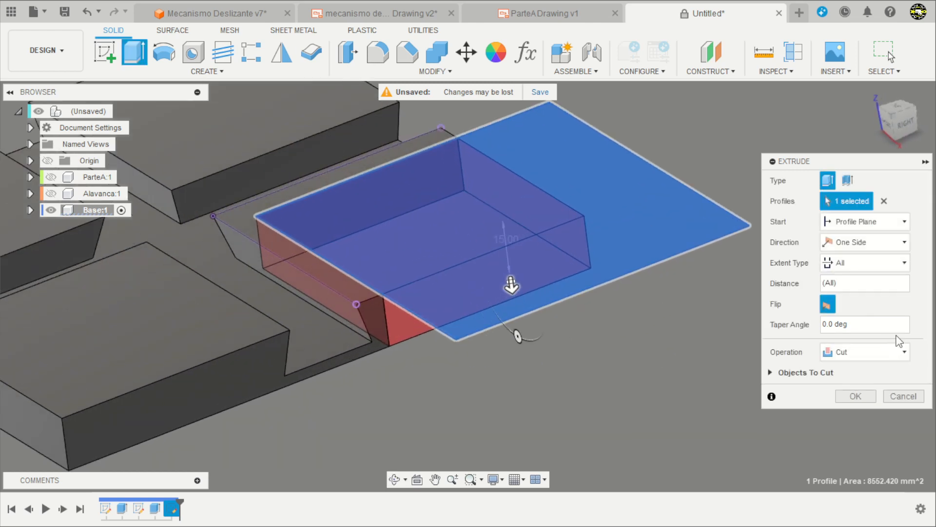
# Give the corner-block cut a taper angle of -15 deg and complete the extrusion.
pyautogui.moveTo(870, 324); pyautogui.dragTo(806, 328)
pyautogui.write('15')
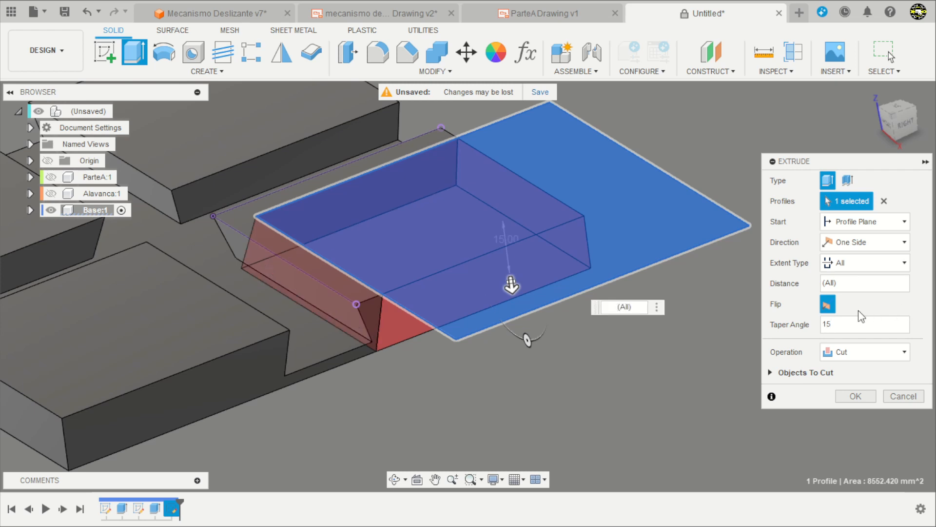
pyautogui.doubleClick(835, 324)
pyautogui.press('Left')
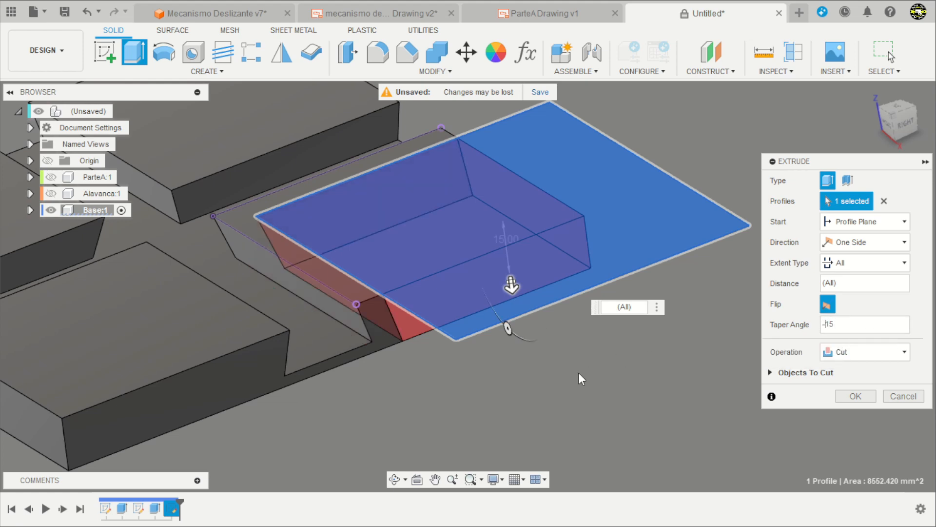
pyautogui.keyDown('shift'); pyautogui.moveTo(554, 361); pyautogui.dragTo(501, 374, button='middle'); pyautogui.keyUp('shift')
pyautogui.keyDown('shift'); pyautogui.moveTo(709, 312); pyautogui.dragTo(468, 351, button='middle'); pyautogui.keyUp('shift')
pyautogui.scroll(8, 561, 334)
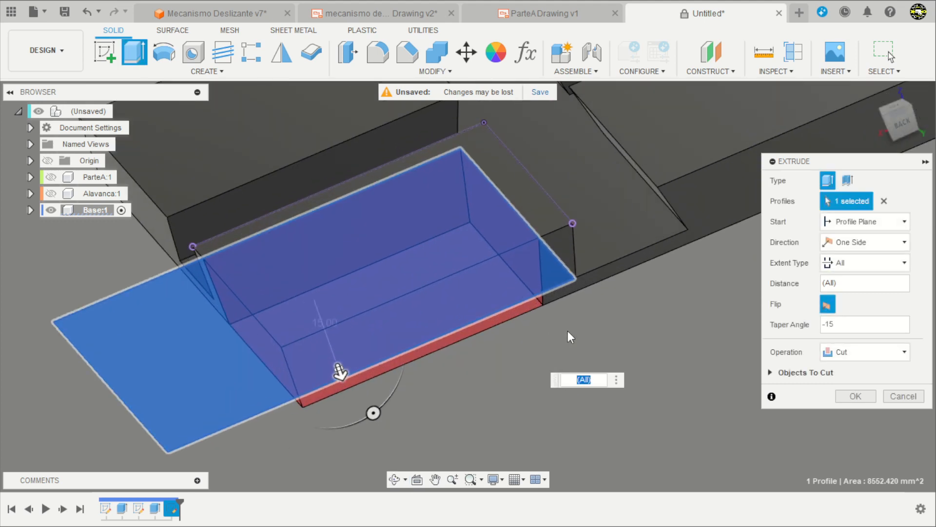
pyautogui.scroll(-3, 560, 224)
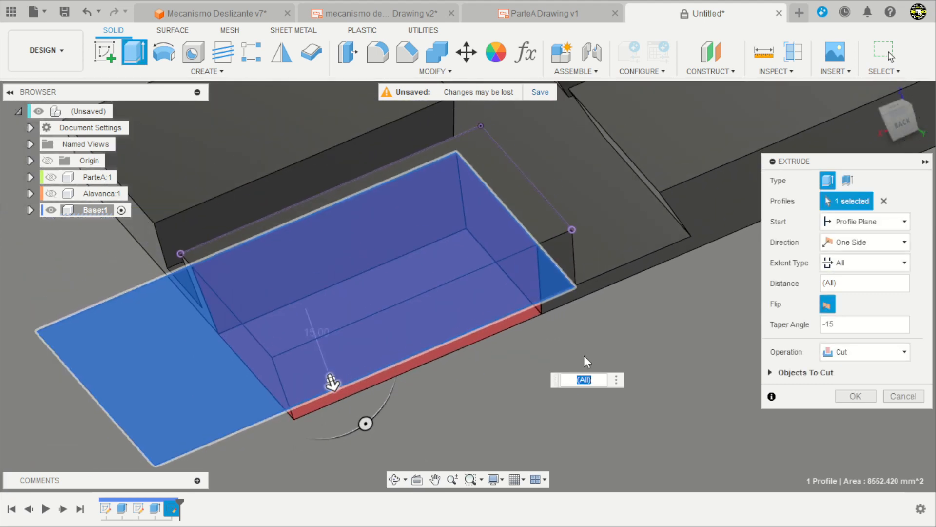
pyautogui.scroll(-2, 625, 355)
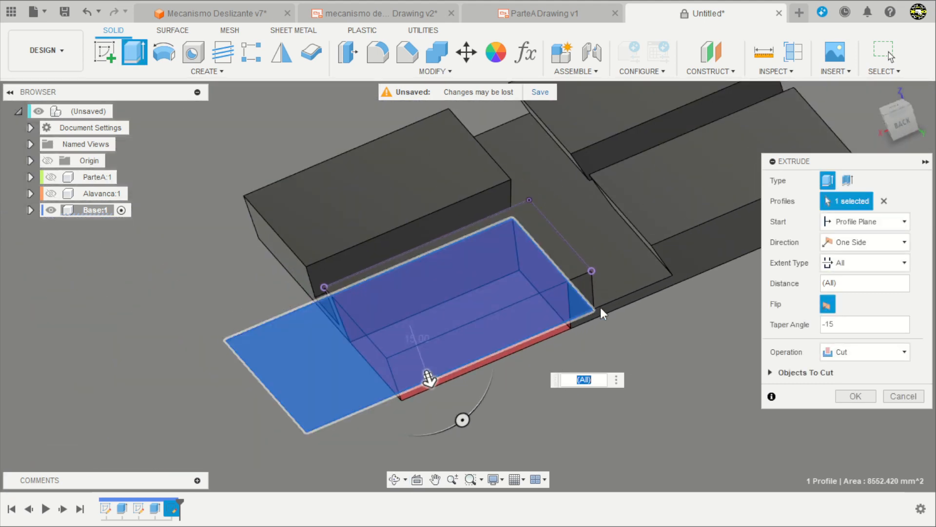
pyautogui.scroll(-2, 653, 392)
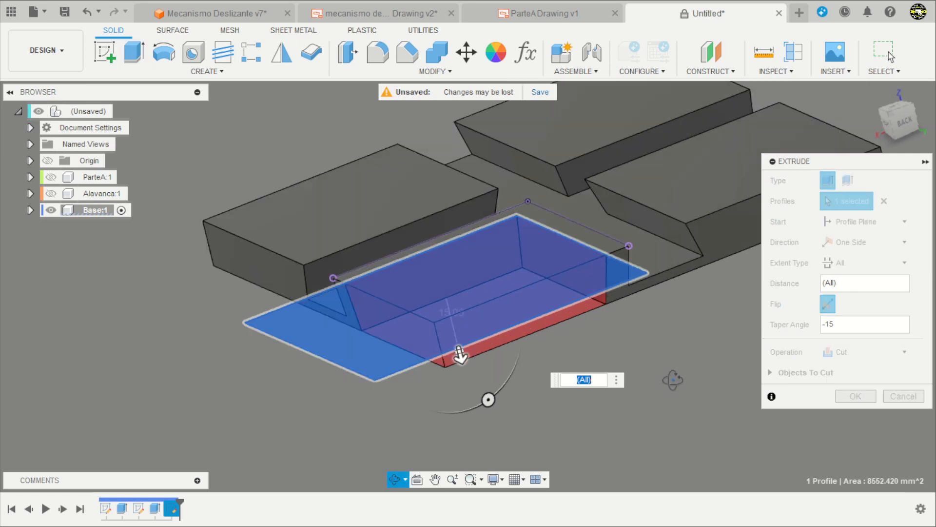
pyautogui.click(854, 395)
# Start a circular pattern with object type Features, using the tapered corner-block cut as its object.
pyautogui.scroll(-2, 548, 348)
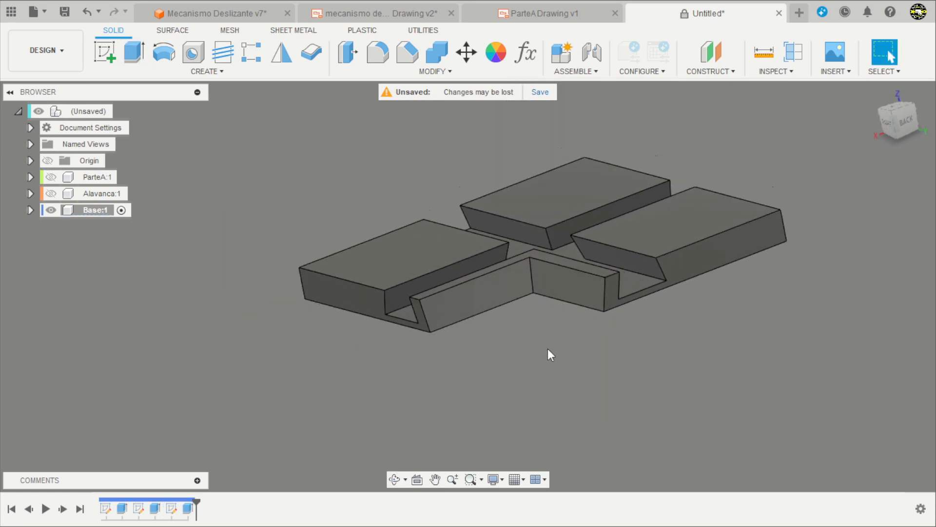
pyautogui.keyDown('shift'); pyautogui.moveTo(548, 348); pyautogui.dragTo(630, 363, button='middle'); pyautogui.keyUp('shift')
pyautogui.scroll(-2, 171, 267)
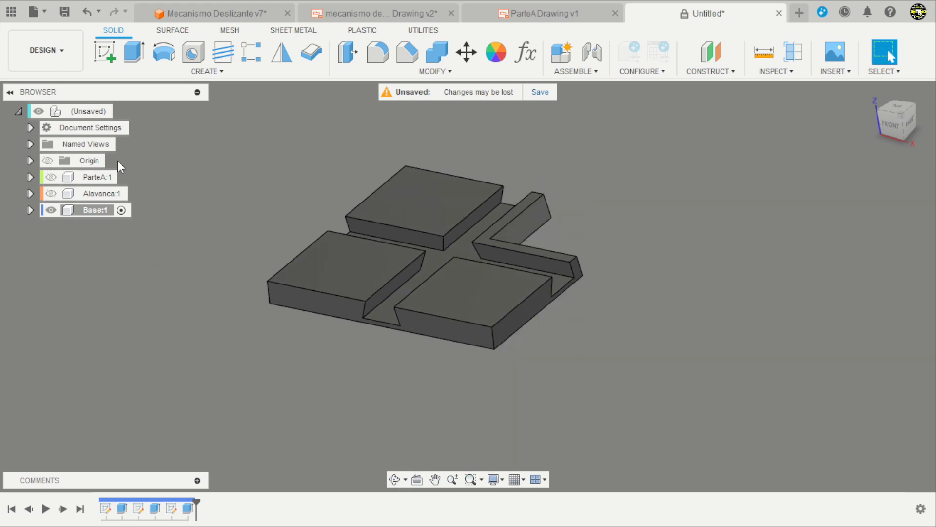
pyautogui.click(263, 59)
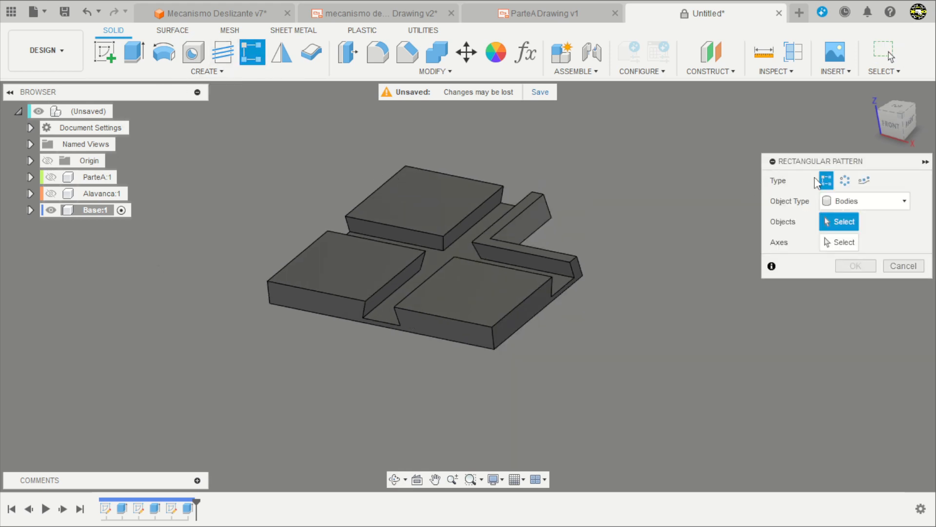
pyautogui.click(846, 181)
pyautogui.click(850, 202)
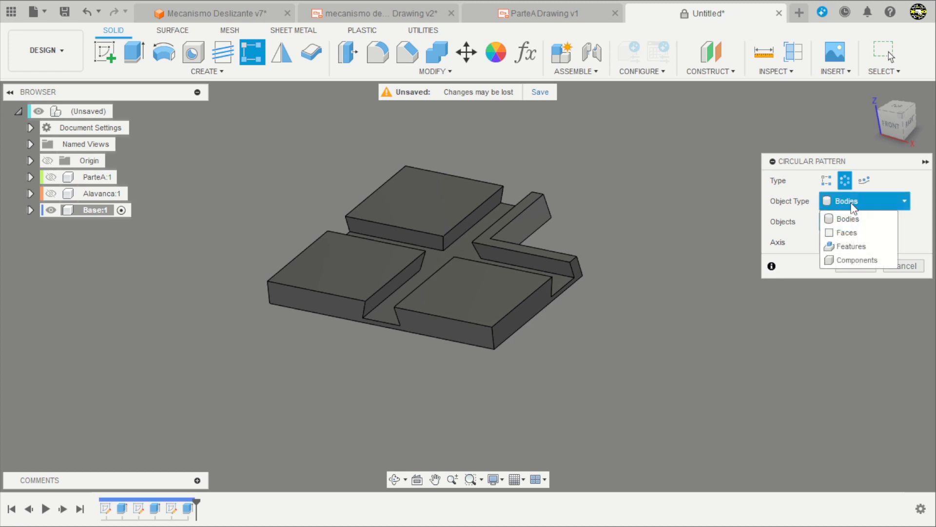
pyautogui.click(852, 246)
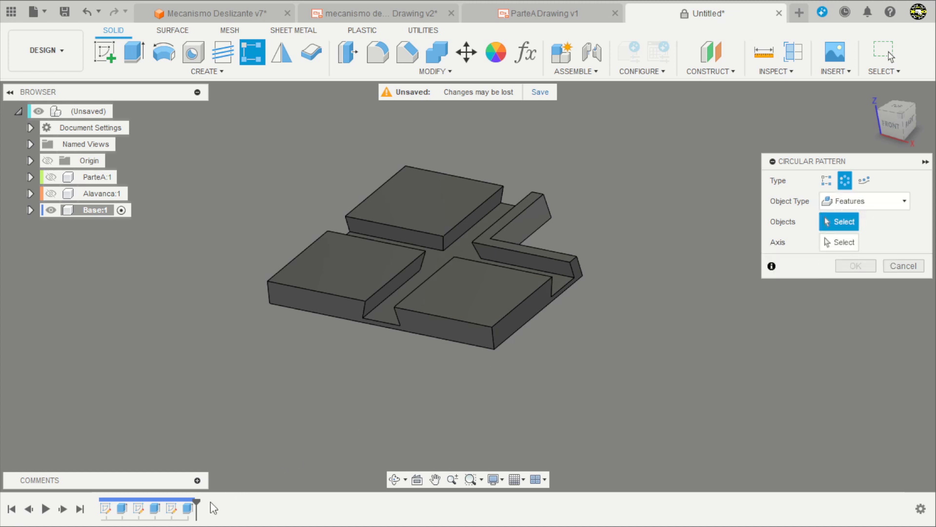
pyautogui.click(188, 508)
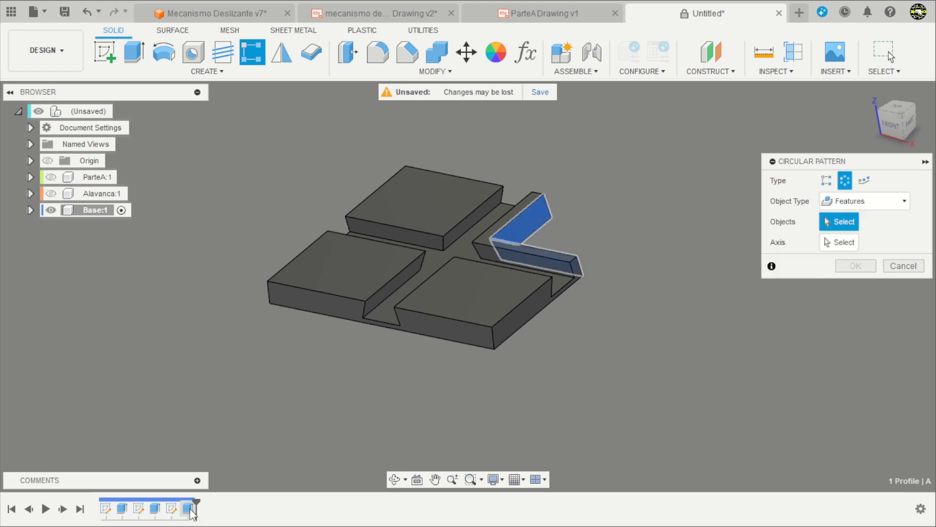
pyautogui.scroll(2, 502, 267)
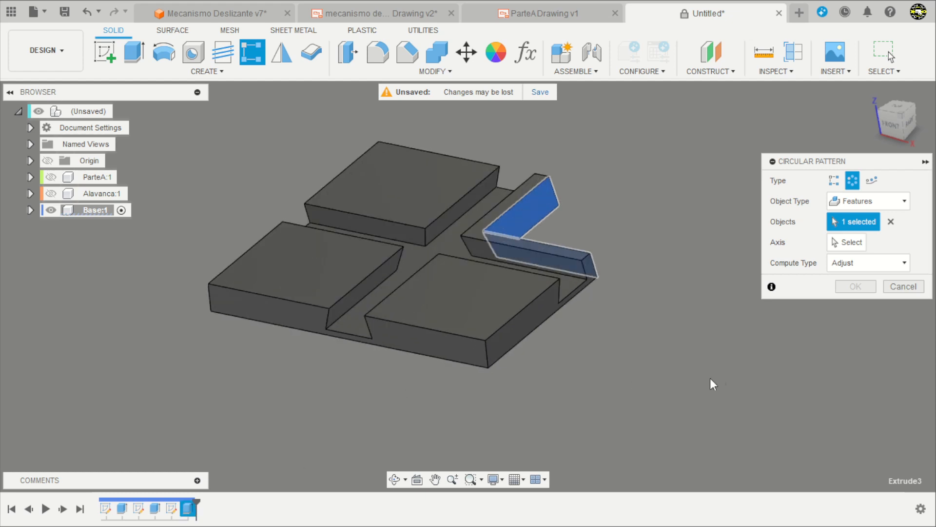
# Pattern the cut around the base's vertical centre axis with a quantity of 4 and apply the pattern.
pyautogui.click(840, 242)
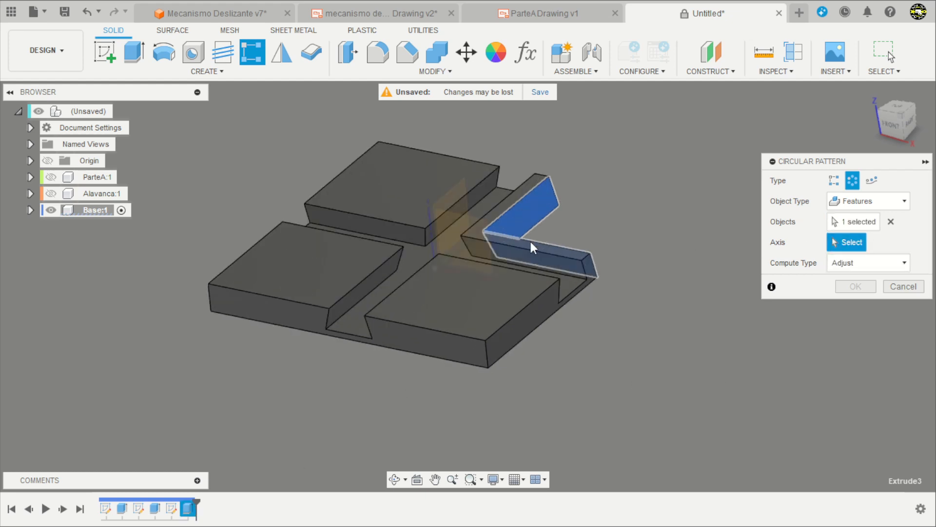
pyautogui.click(429, 232)
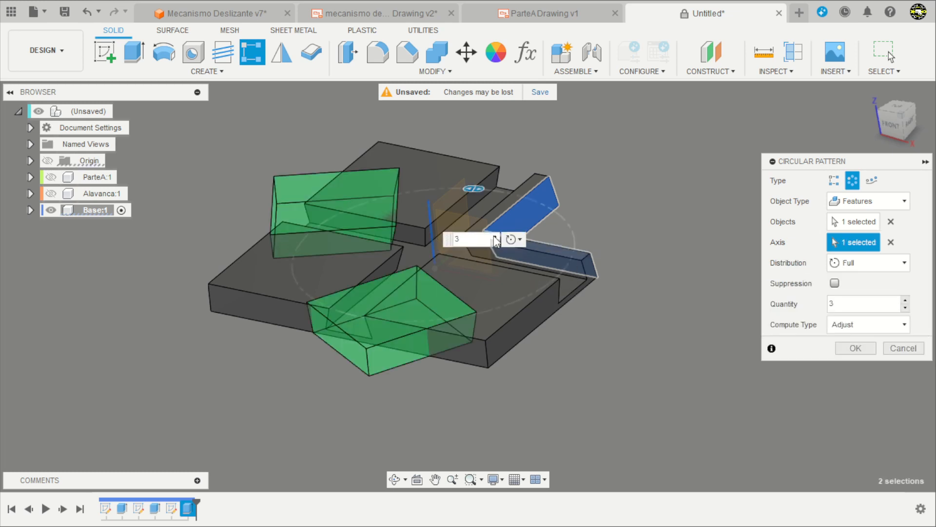
pyautogui.click(495, 237)
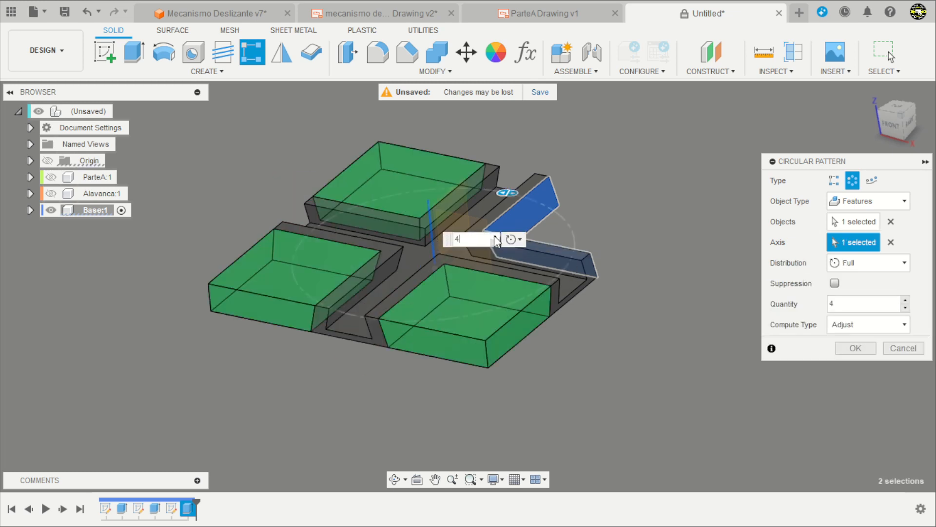
pyautogui.click(856, 348)
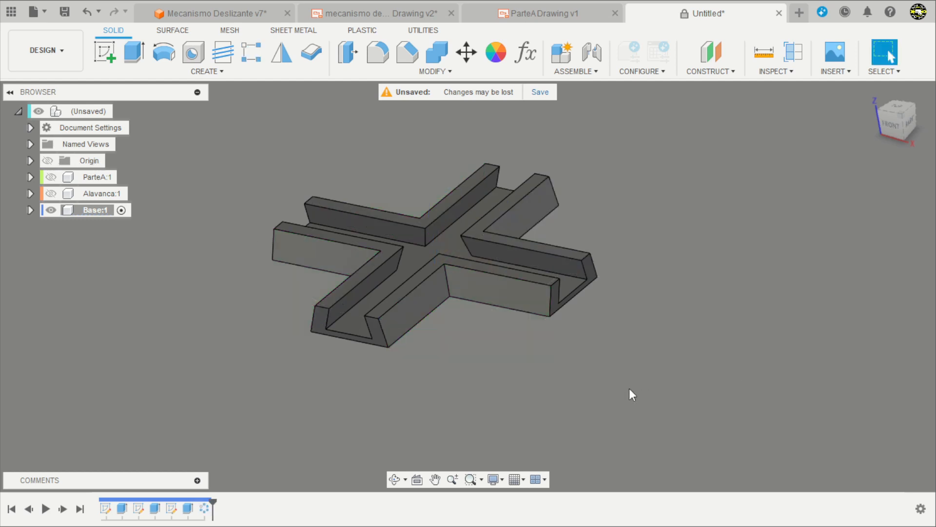
# Start a fillet on the Base, selecting three inner corner edges at the slot crossing and one outer corner edge between two arms.
pyautogui.keyDown('shift'); pyautogui.moveTo(629, 393); pyautogui.dragTo(609, 405, button='middle'); pyautogui.keyUp('shift')
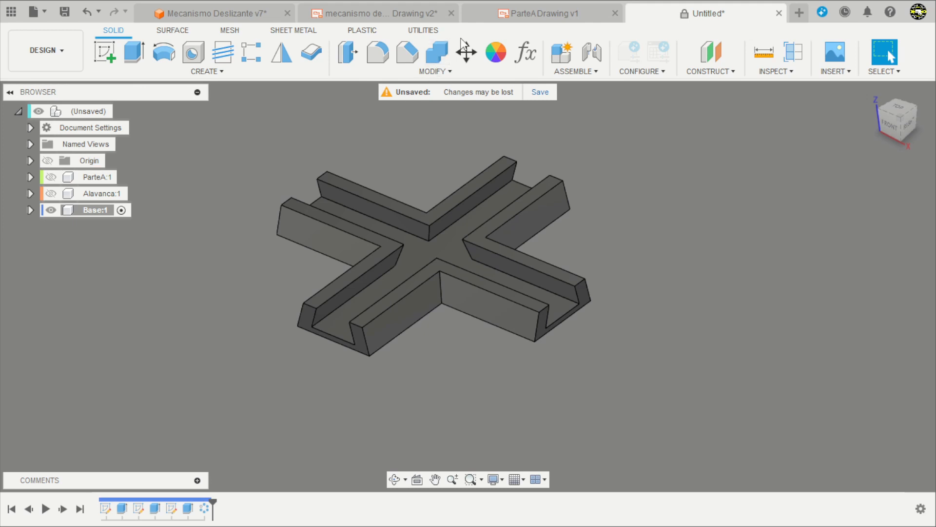
pyautogui.click(378, 52)
pyautogui.scroll(3, 445, 336)
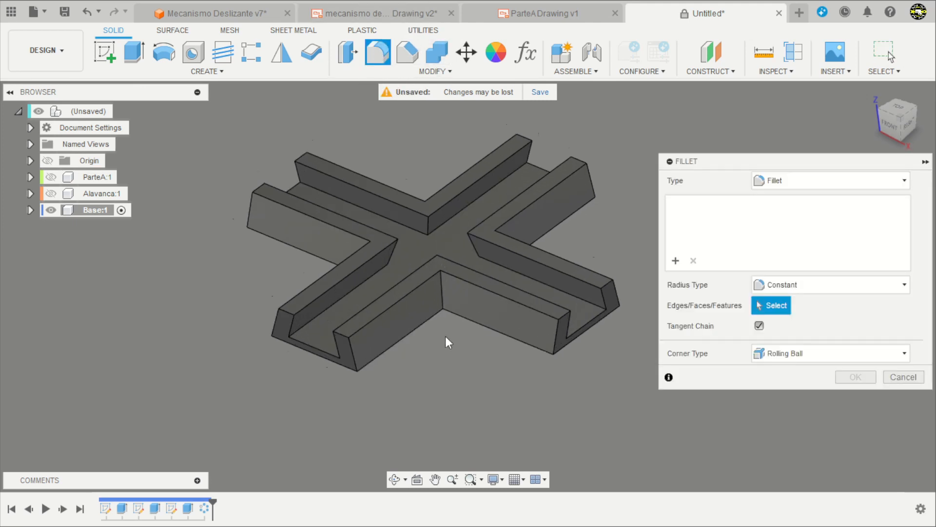
pyautogui.click(441, 288)
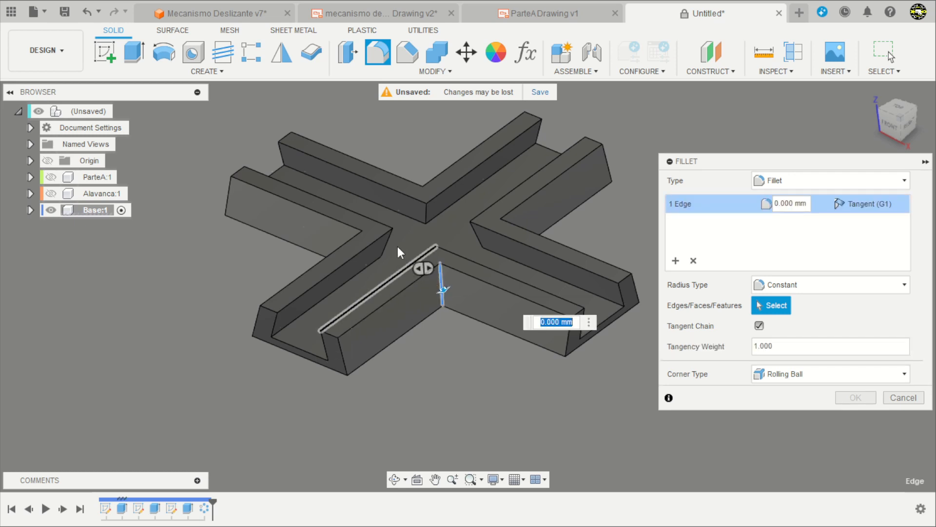
pyautogui.click(426, 213)
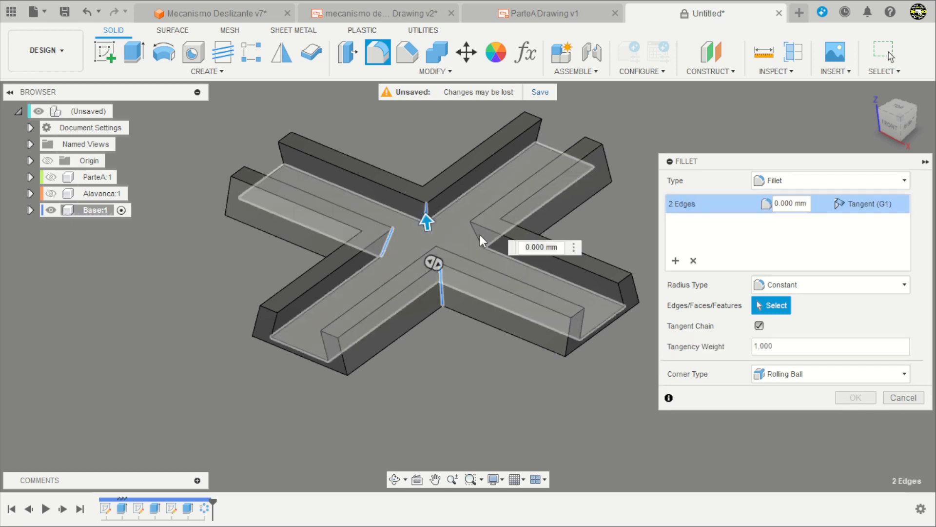
pyautogui.click(478, 235)
# Add the remaining inner corner edge at the slot crossing and a neighbouring outer corner edge to the fillet selection.
pyautogui.keyDown('shift'); pyautogui.moveTo(458, 271); pyautogui.dragTo(432, 363, button='middle'); pyautogui.keyUp('shift')
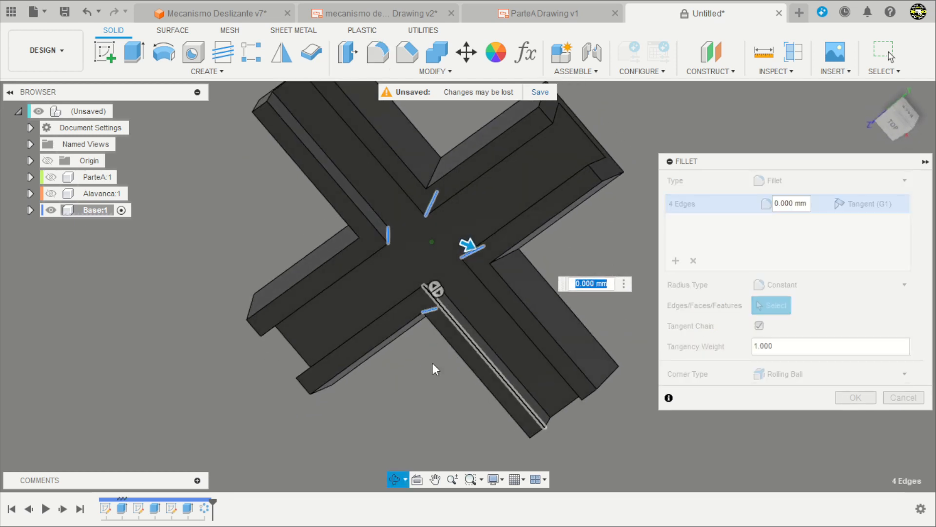
pyautogui.scroll(3, 448, 298)
pyautogui.scroll(2, 449, 303)
pyautogui.click(407, 268)
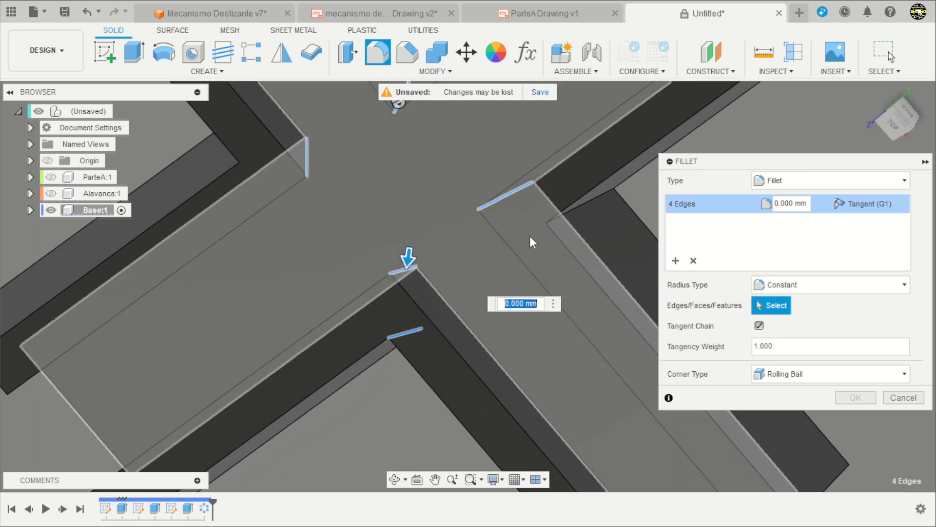
pyautogui.click(581, 206)
# Add five outer vertical edges at the ends of the cross arms to the fillet selection.
pyautogui.scroll(-5, 440, 247)
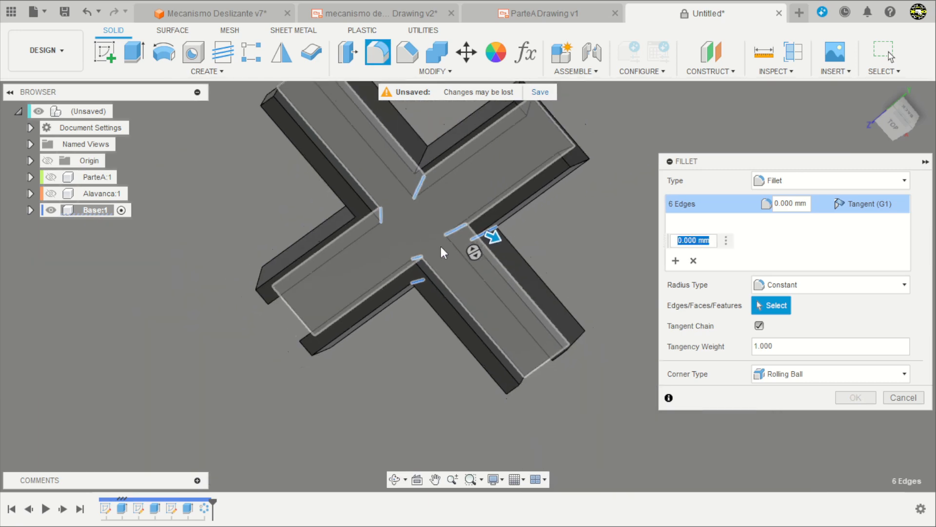
pyautogui.keyDown('shift'); pyautogui.moveTo(440, 244); pyautogui.dragTo(429, 242, button='middle'); pyautogui.keyUp('shift')
pyautogui.keyDown('shift'); pyautogui.moveTo(601, 114); pyautogui.dragTo(542, 166, button='middle'); pyautogui.keyUp('shift')
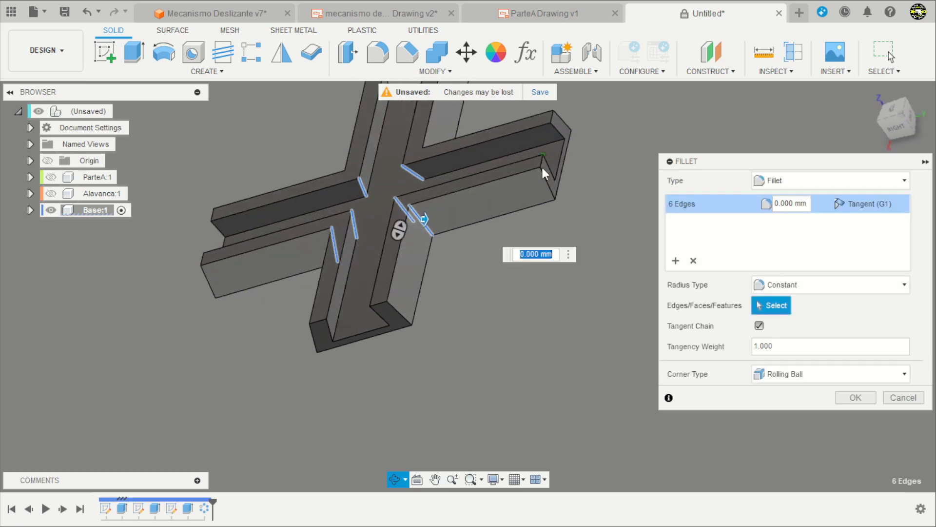
pyautogui.scroll(3, 543, 168)
pyautogui.click(547, 180)
pyautogui.click(576, 107)
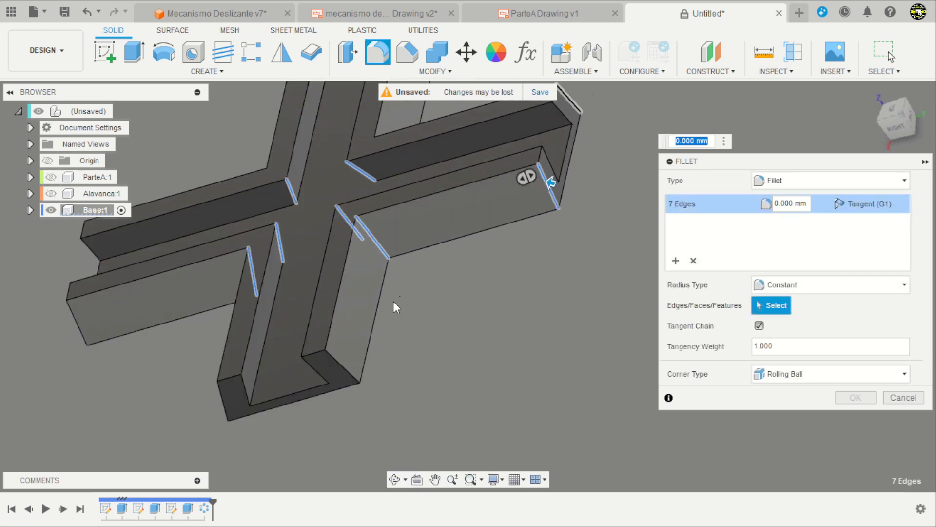
pyautogui.click(338, 363)
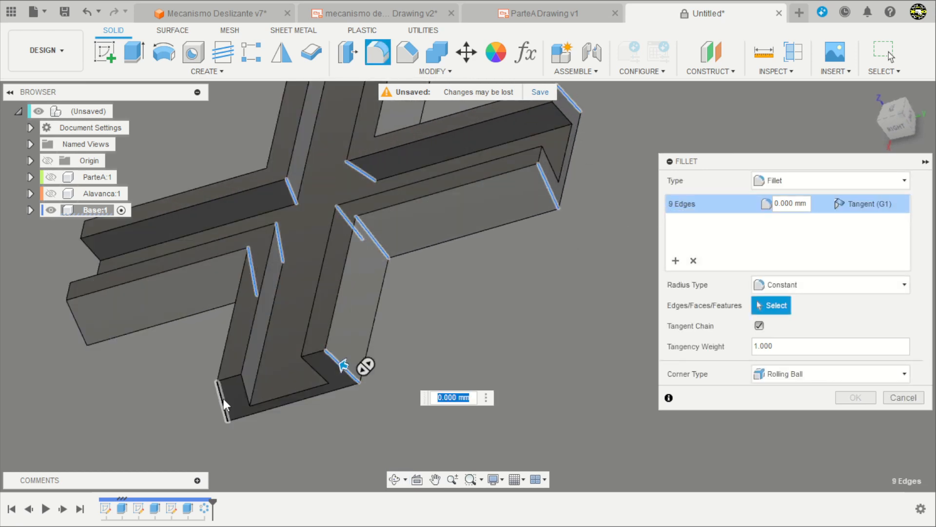
pyautogui.click(223, 399)
pyautogui.click(75, 326)
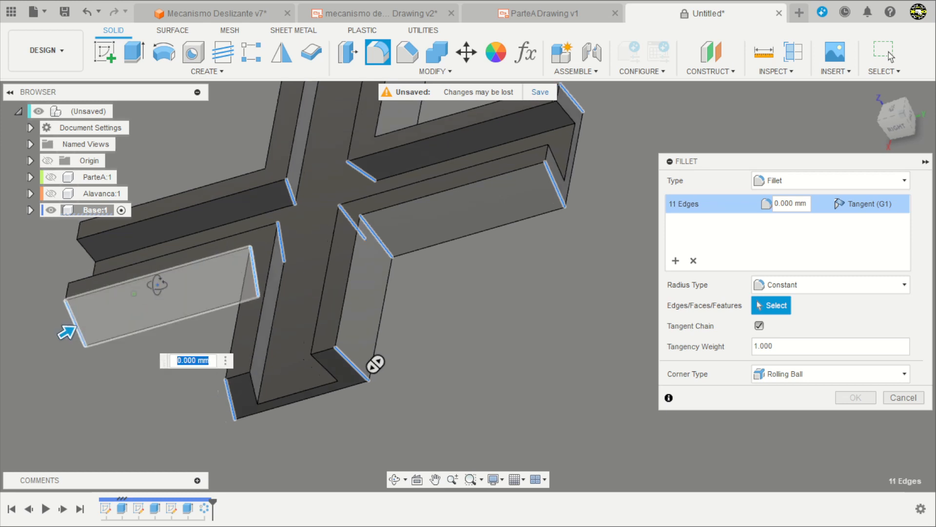
# Add the three remaining outer vertical edges at the ends of the cross arms to the fillet selection.
pyautogui.keyDown('shift'); pyautogui.moveTo(156, 286); pyautogui.dragTo(320, 263, button='middle'); pyautogui.keyUp('shift')
pyautogui.keyDown('shift'); pyautogui.moveTo(268, 294); pyautogui.dragTo(253, 287, button='middle'); pyautogui.keyUp('shift')
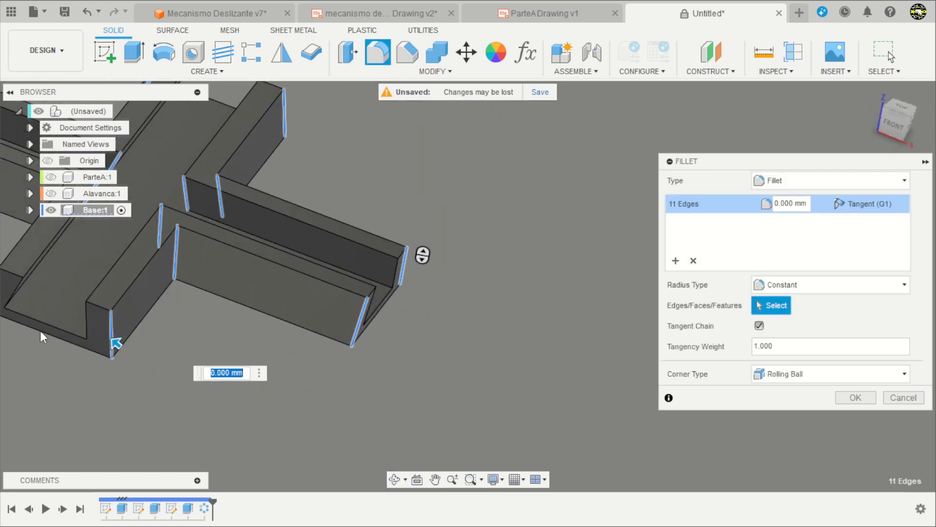
pyautogui.scroll(-2, 40, 330)
pyautogui.scroll(-3, 312, 376)
pyautogui.scroll(3, 71, 322)
pyautogui.click(86, 310)
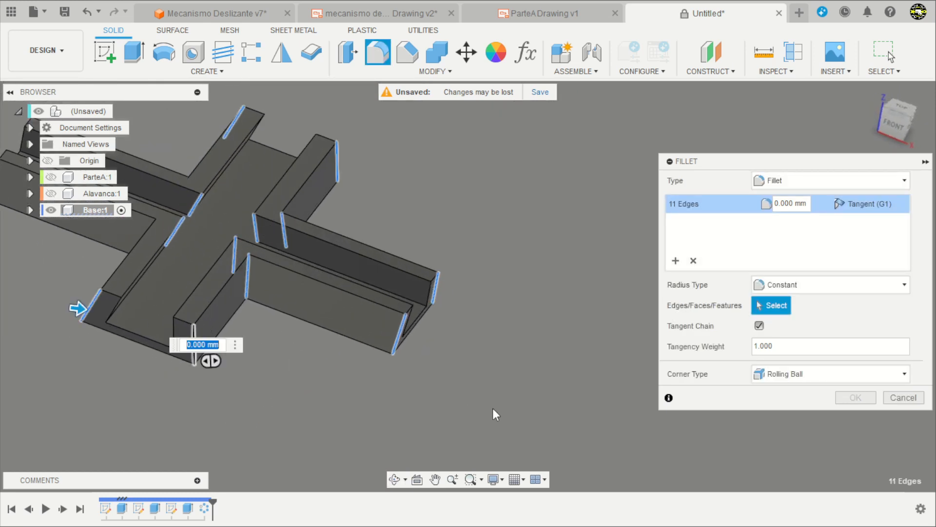
pyautogui.scroll(-3, 125, 268)
pyautogui.scroll(3, 178, 250)
pyautogui.click(180, 250)
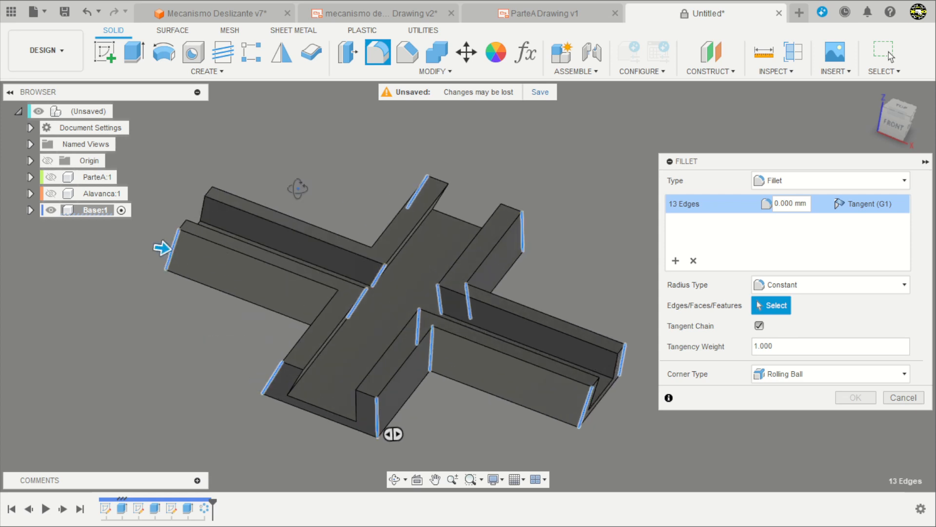
pyautogui.keyDown('shift'); pyautogui.moveTo(180, 250); pyautogui.dragTo(252, 256, button='middle'); pyautogui.keyUp('shift')
pyautogui.click(215, 210)
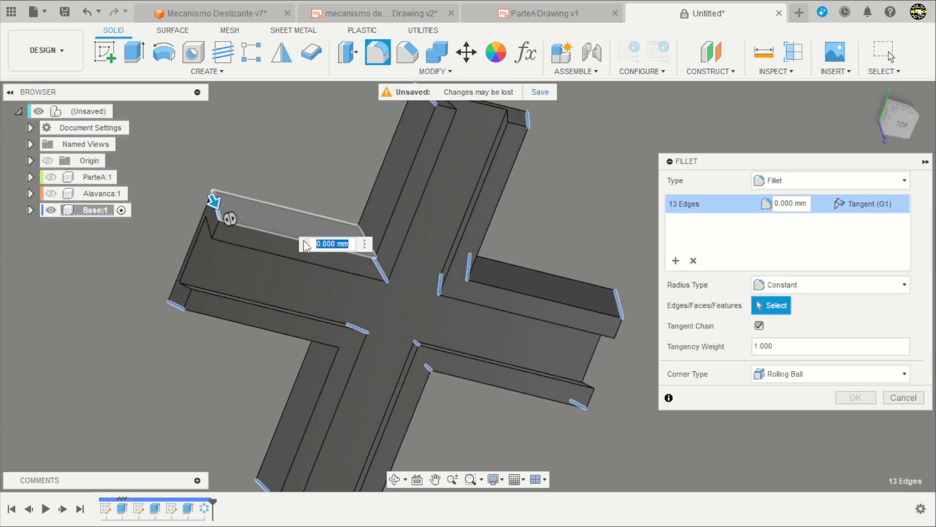
# Set the fillet radius to 5 mm and apply it to the Base's vertical edges.
pyautogui.scroll(-2, 326, 179)
pyautogui.write('1')
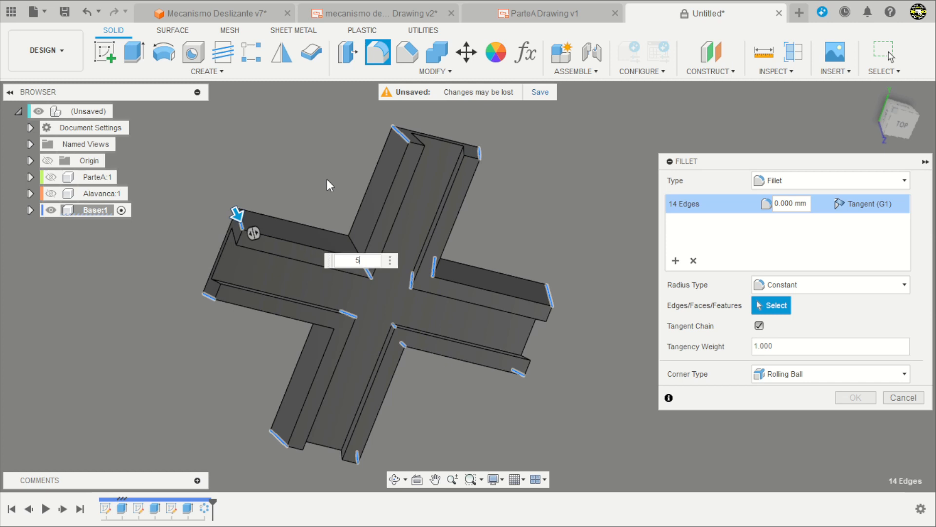
pyautogui.press('Return')
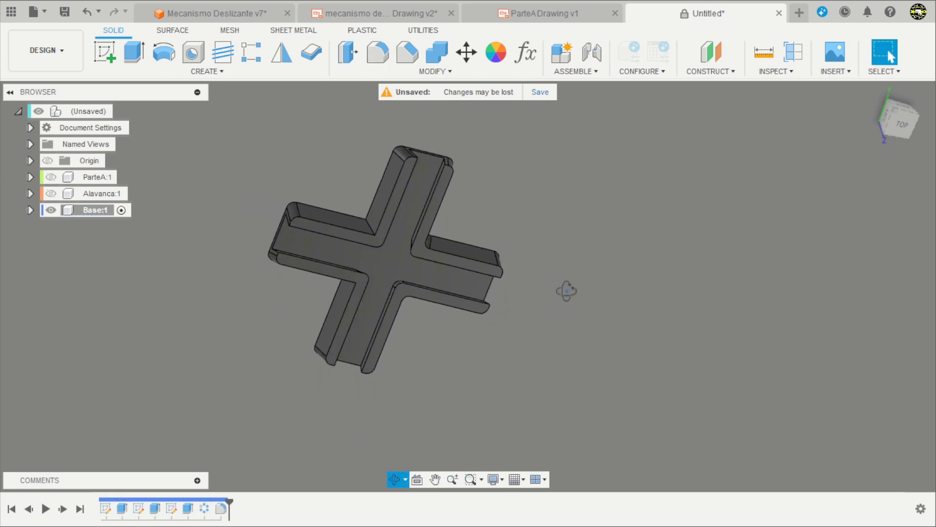
pyautogui.keyDown('shift'); pyautogui.moveTo(564, 289); pyautogui.dragTo(556, 194, button='middle'); pyautogui.keyUp('shift')
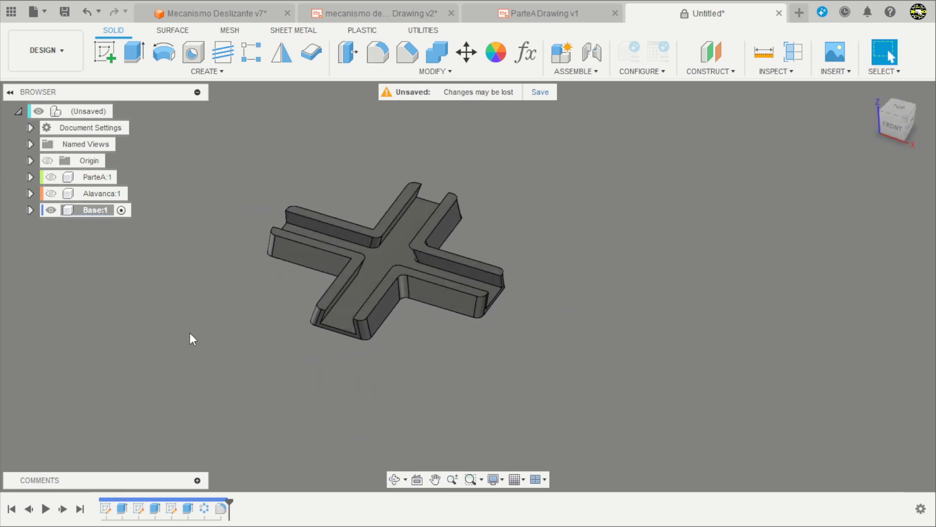
# Edit the 5 mm fillet to include the two missed outer corner edges between the arms, and apply the change.
pyautogui.scroll(4, 265, 326)
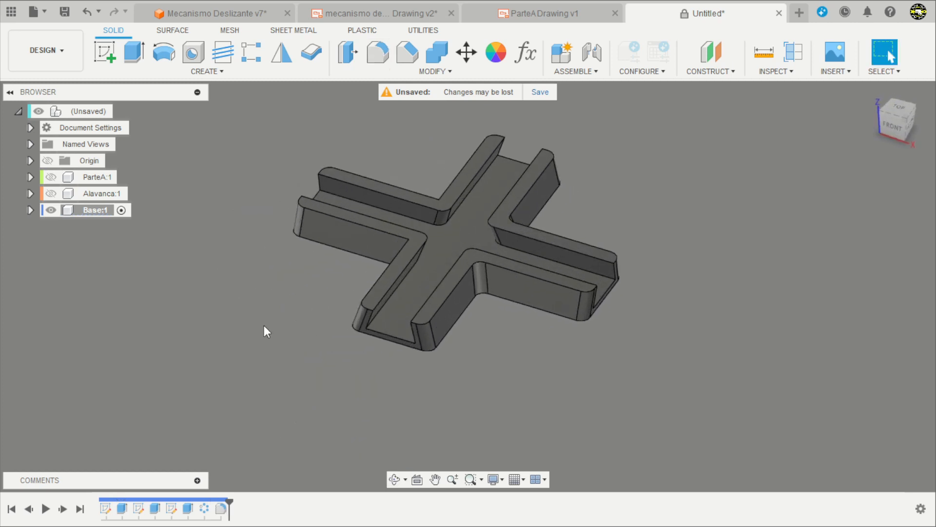
pyautogui.doubleClick(220, 509)
pyautogui.scroll(3, 432, 243)
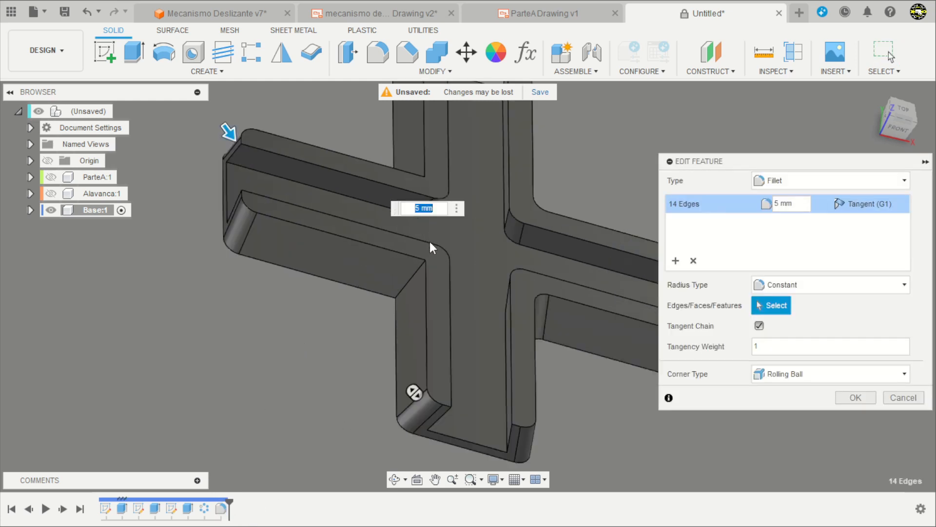
pyautogui.scroll(1, 429, 241)
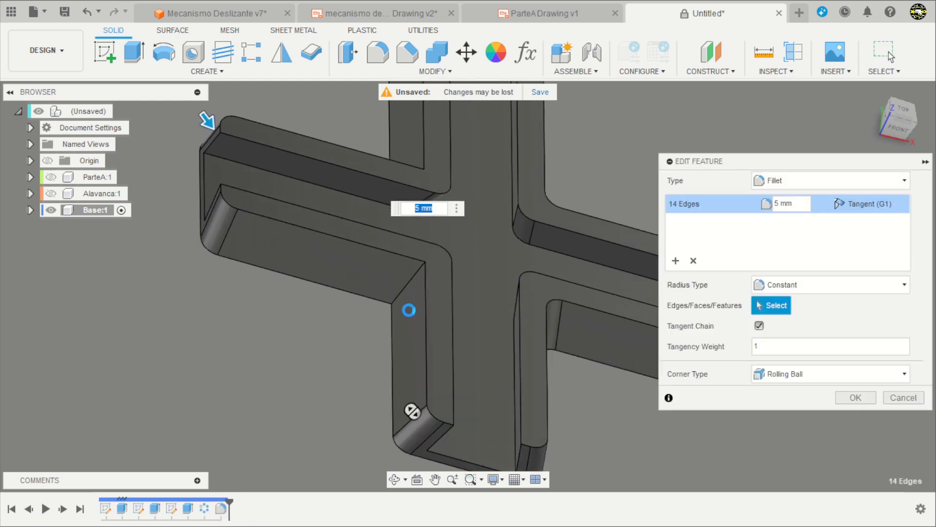
pyautogui.click(409, 282)
pyautogui.keyDown('shift'); pyautogui.moveTo(327, 345); pyautogui.dragTo(359, 395, button='middle'); pyautogui.keyUp('shift')
pyautogui.click(405, 144)
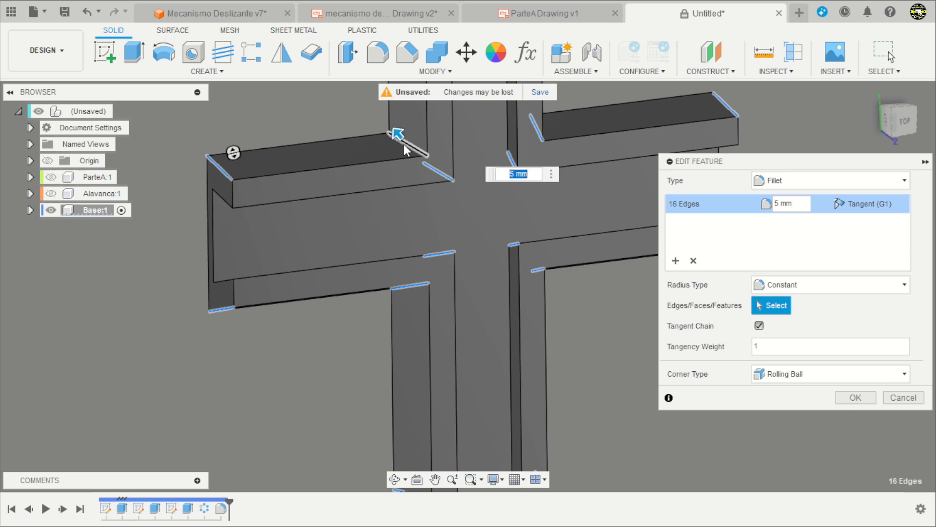
pyautogui.press('Return')
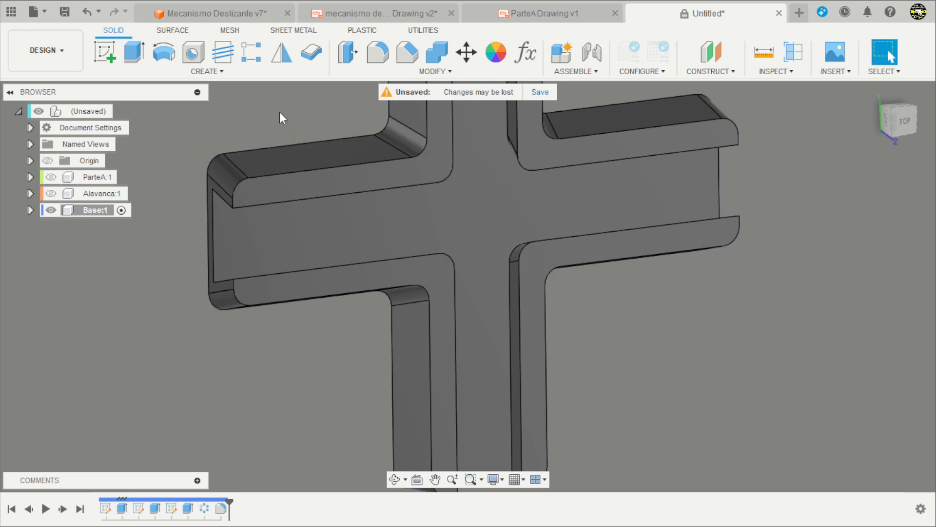
# Start another fillet on the Base, selecting the slot-floor edge and both upper edges of the first L-shaped wall.
pyautogui.scroll(-3, 404, 239)
pyautogui.keyDown('shift'); pyautogui.moveTo(591, 287); pyautogui.dragTo(480, 171, button='middle'); pyautogui.keyUp('shift')
pyautogui.scroll(3, 458, 177)
pyautogui.scroll(-4, 468, 175)
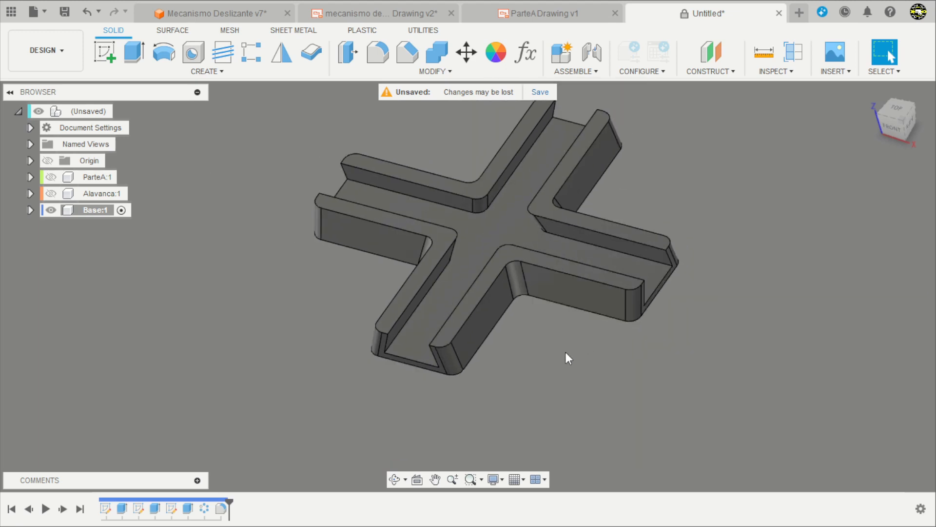
pyautogui.scroll(-2, 415, 379)
pyautogui.scroll(1, 585, 296)
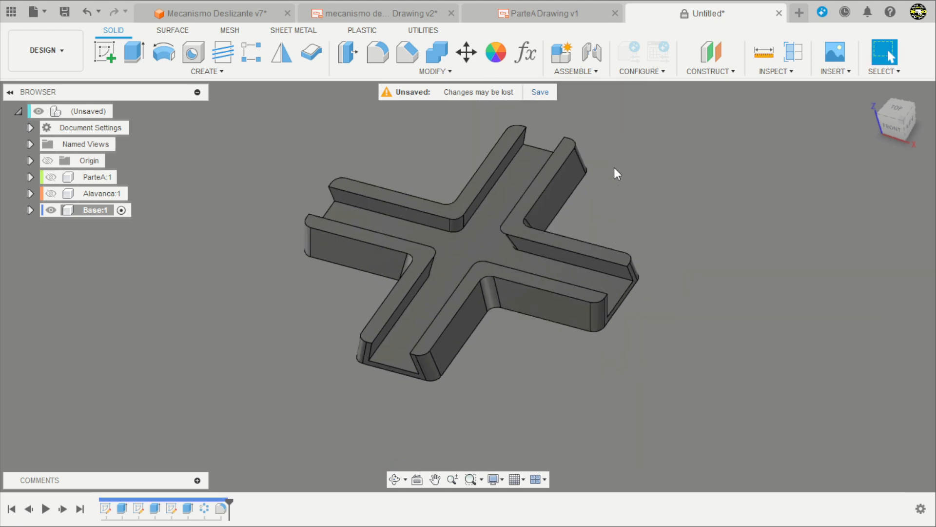
pyautogui.click(379, 50)
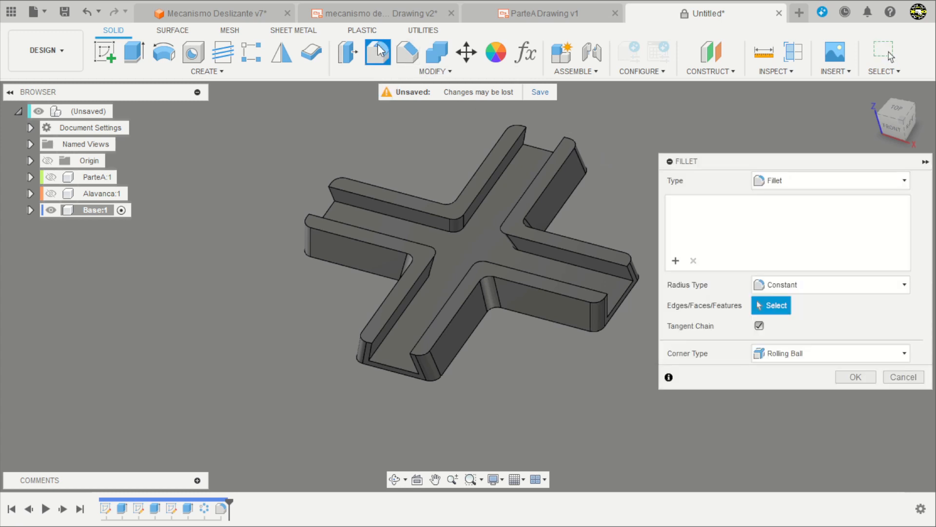
pyautogui.scroll(1, 495, 170)
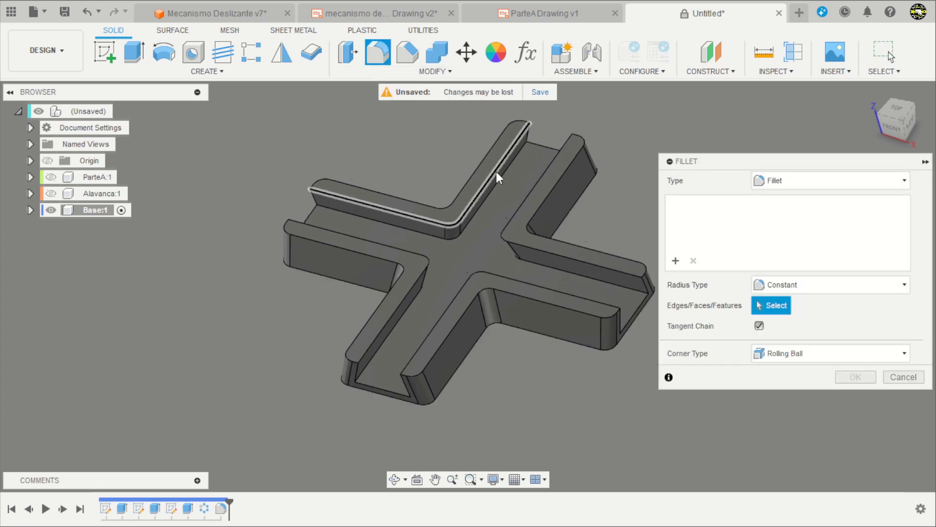
pyautogui.click(483, 207)
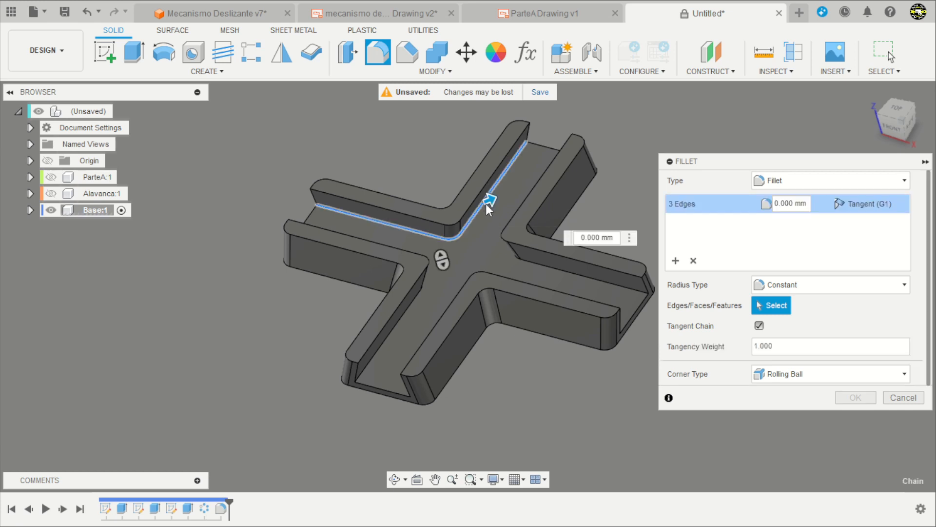
pyautogui.scroll(2, 483, 207)
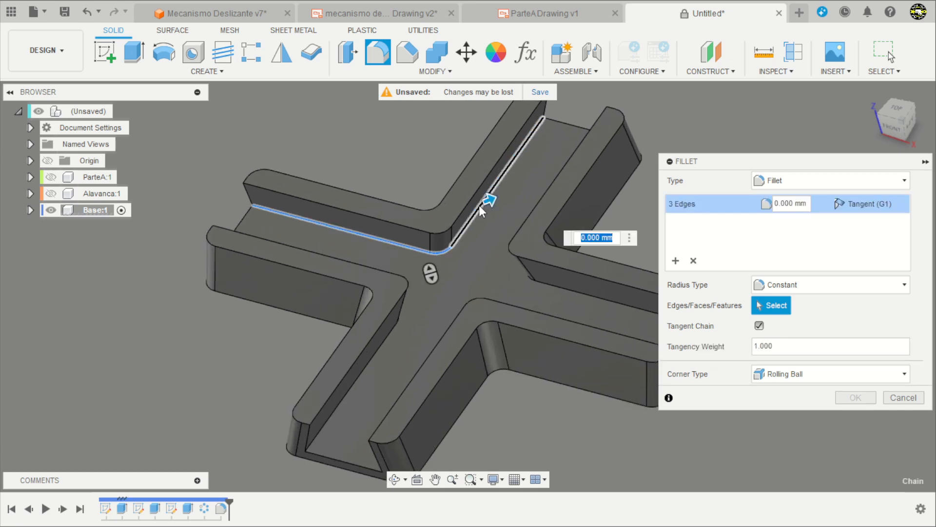
pyautogui.click(448, 191)
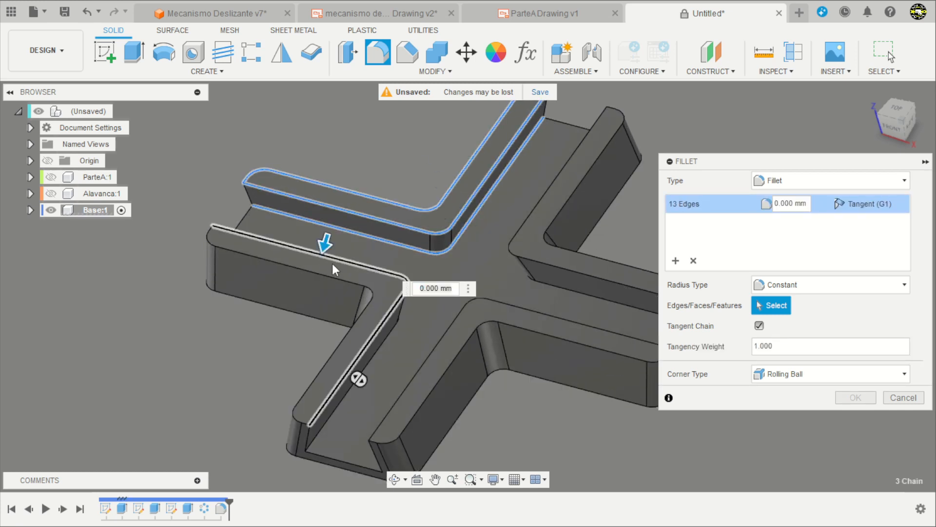
# Add the upper edges and slot-floor edge of the adjacent L-shaped wall and the Base's outer bottom outline to the fillet selection.
pyautogui.click(331, 274)
pyautogui.click(325, 317)
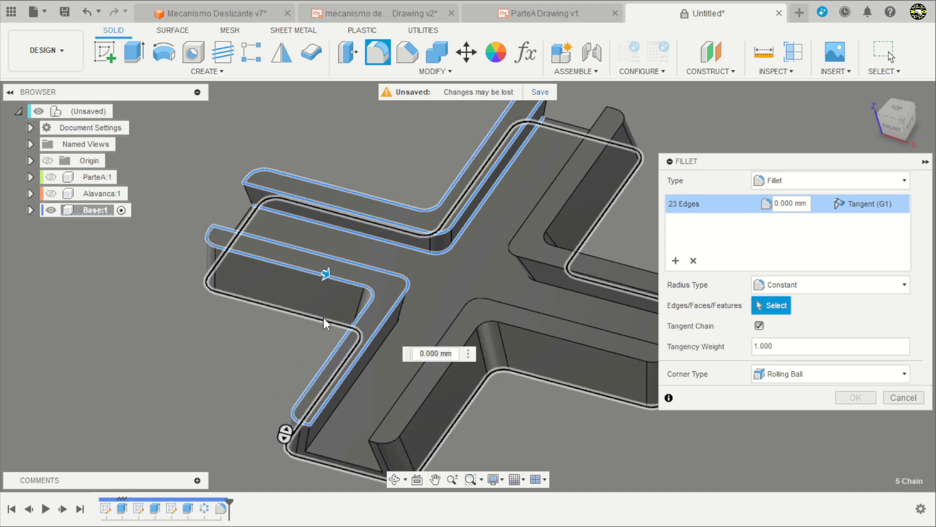
pyautogui.click(347, 335)
pyautogui.click(376, 356)
pyautogui.scroll(-3, 376, 356)
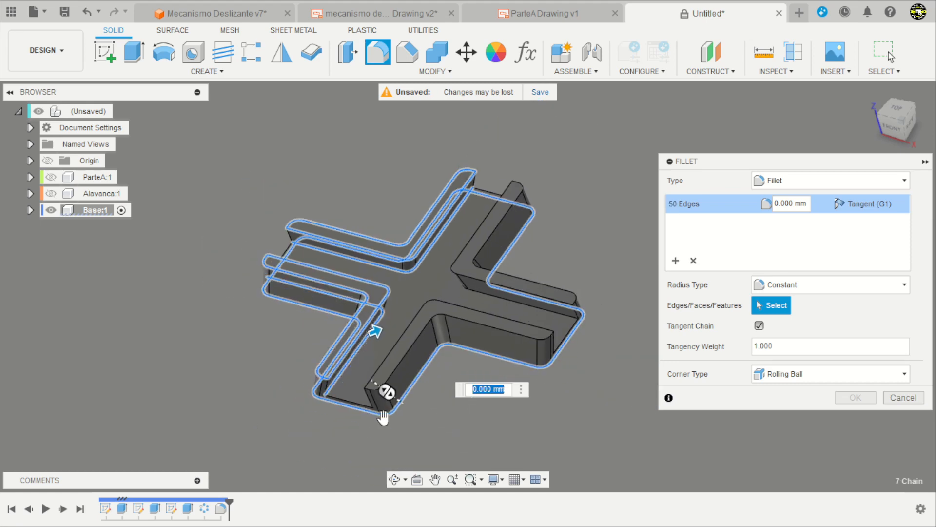
# Add the two upright slot edges at the front arm's end and the third wall's upper edges to the fillet selection.
pyautogui.scroll(6, 291, 396)
pyautogui.click(288, 314)
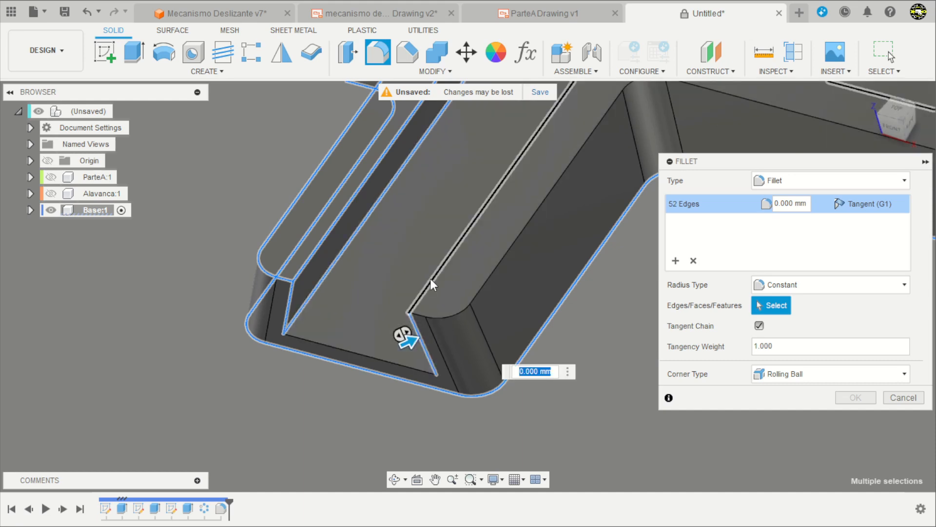
pyautogui.click(430, 279)
pyautogui.click(495, 267)
pyautogui.scroll(-4, 317, 379)
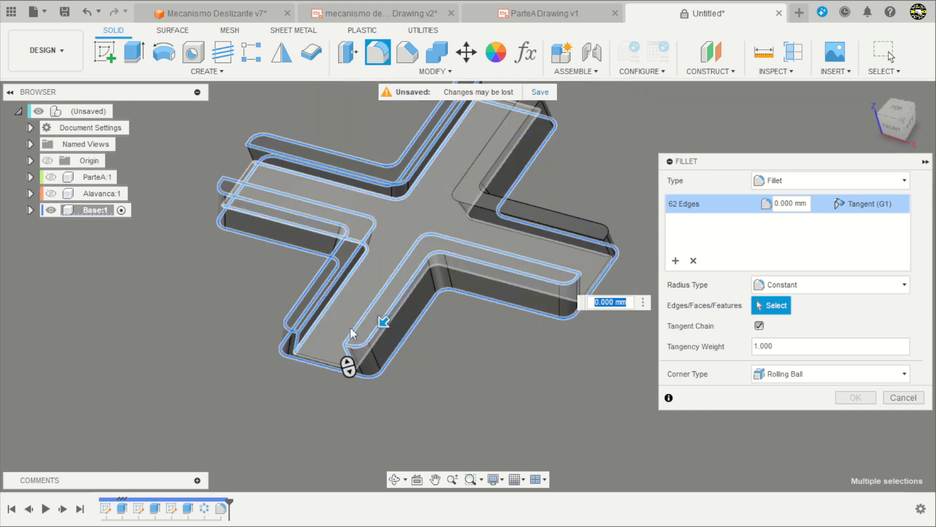
# Add the upright slot edges at the neighbouring arm's end and the fourth wall's upper and slot-floor edges to the fillet selection.
pyautogui.scroll(3, 615, 263)
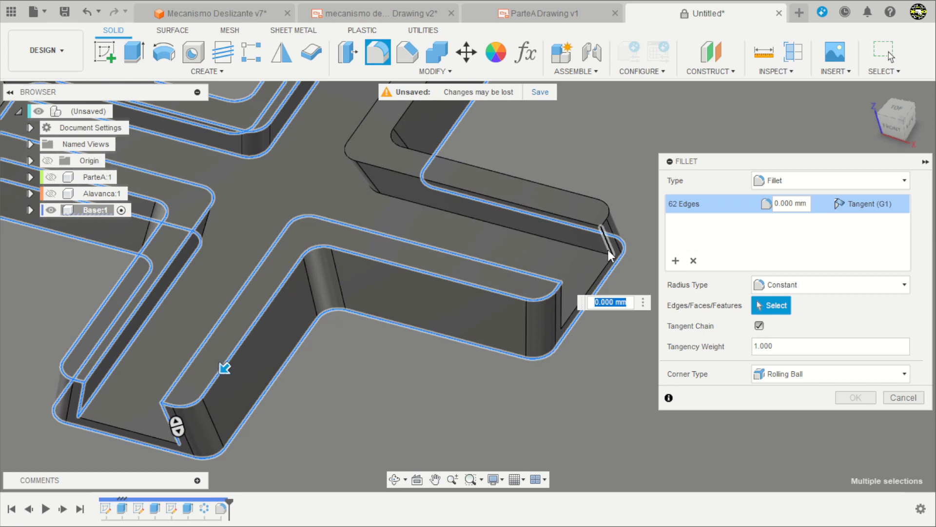
pyautogui.click(561, 313)
pyautogui.click(583, 224)
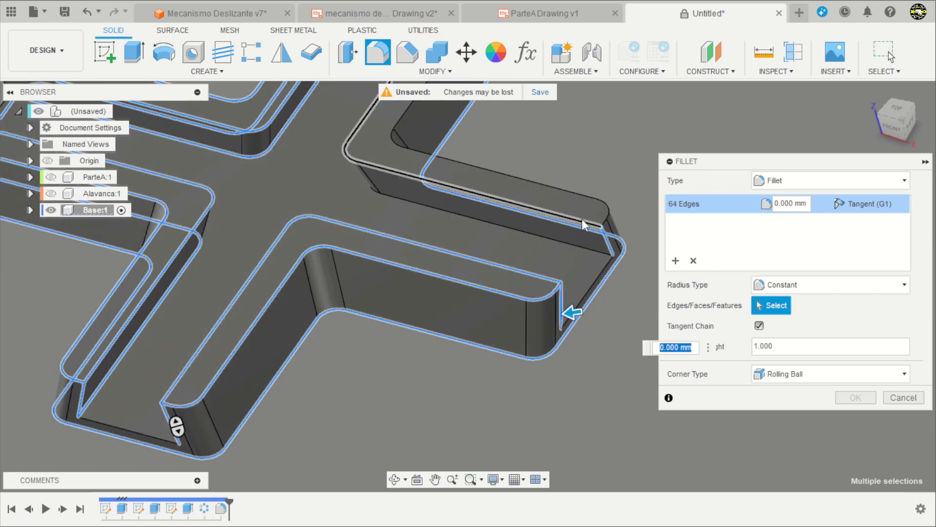
pyautogui.click(578, 195)
pyautogui.scroll(-3, 562, 382)
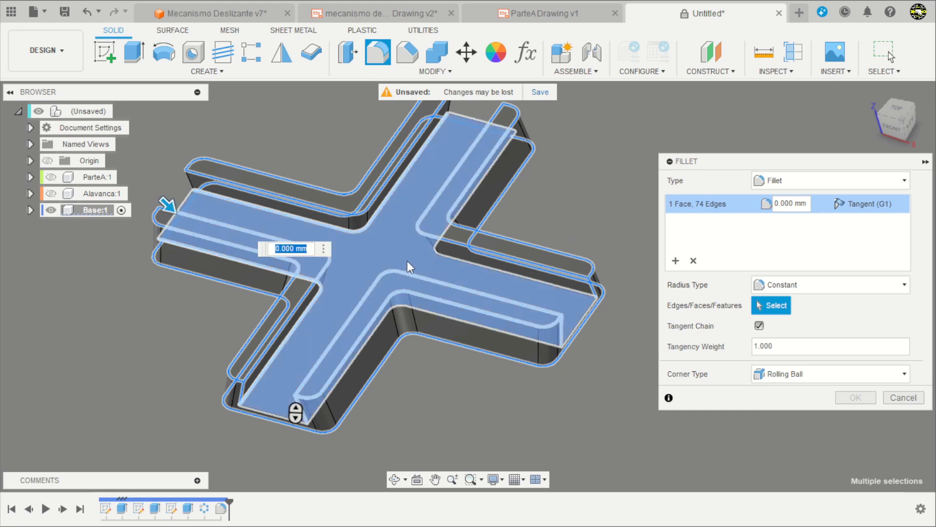
pyautogui.click(450, 260)
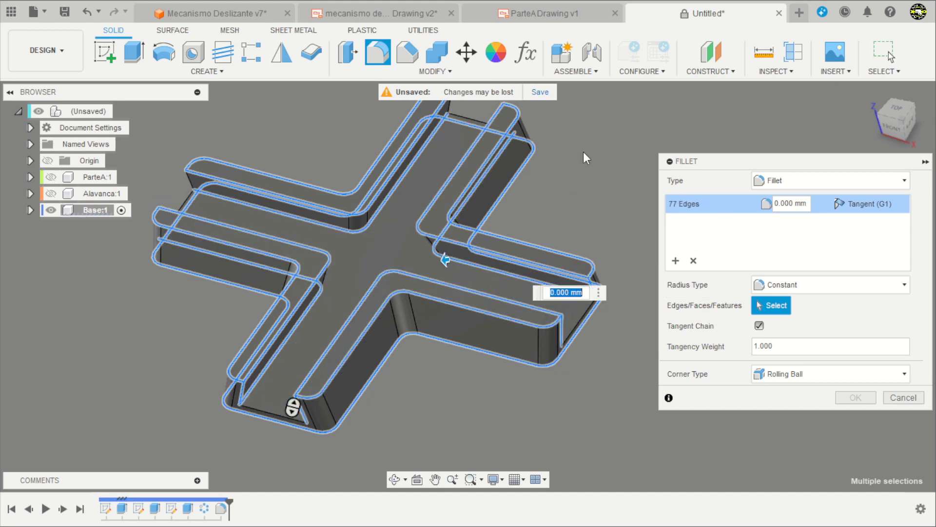
# Add the four upright slot edges at the ends of the two remaining arms to the fillet selection.
pyautogui.keyDown('shift'); pyautogui.moveTo(566, 183); pyautogui.dragTo(547, 205, button='middle'); pyautogui.keyUp('shift')
pyautogui.scroll(5, 466, 145)
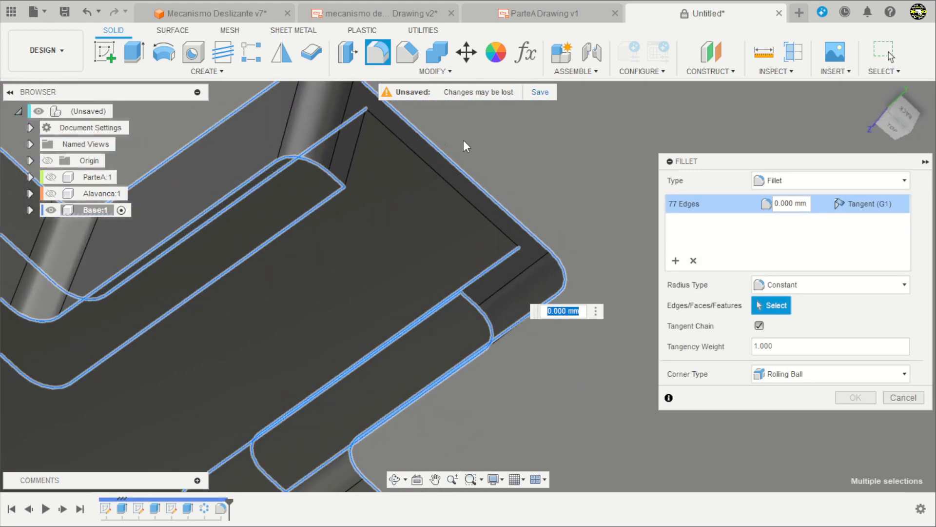
pyautogui.click(355, 146)
pyautogui.scroll(-3, 477, 287)
pyautogui.keyDown('shift'); pyautogui.moveTo(477, 286); pyautogui.dragTo(629, 259, button='middle'); pyautogui.keyUp('shift')
pyautogui.click(517, 268)
pyautogui.scroll(-3, 541, 254)
pyautogui.scroll(5, 140, 141)
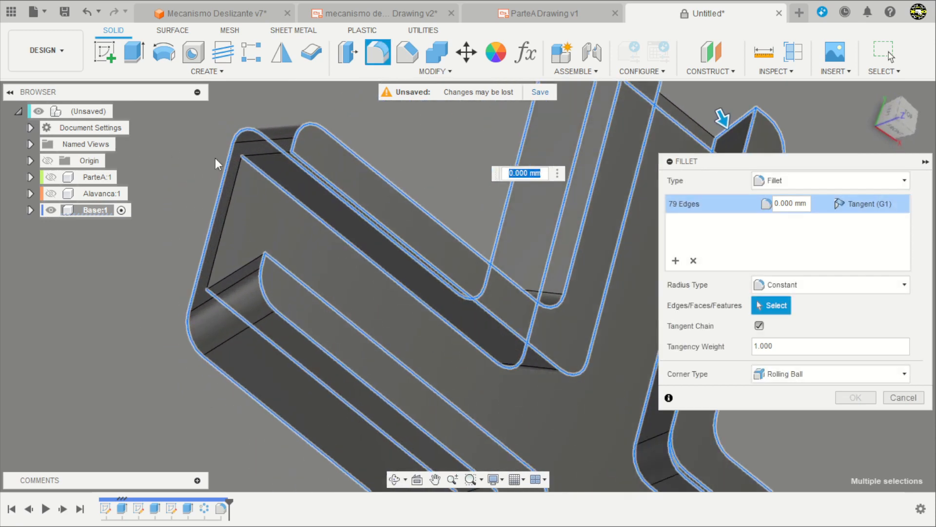
pyautogui.click(268, 154)
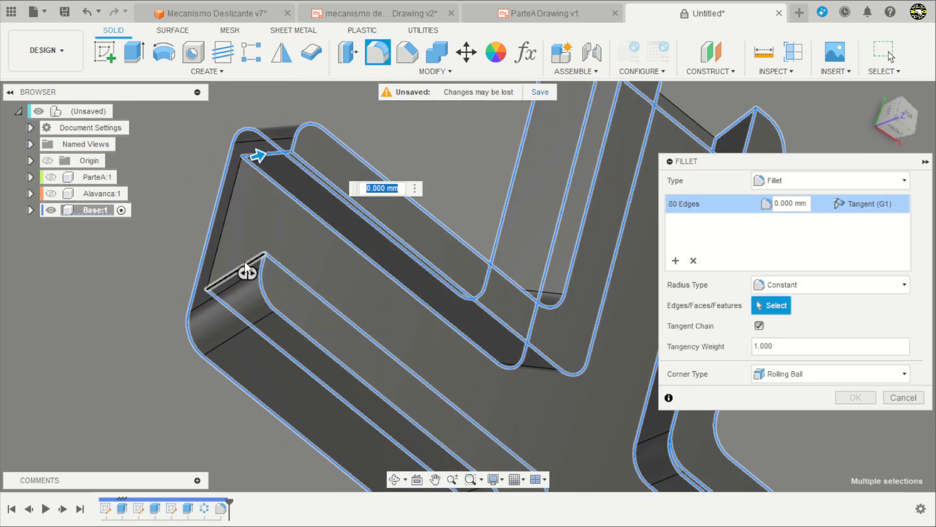
pyautogui.click(246, 266)
pyautogui.scroll(-5, 244, 217)
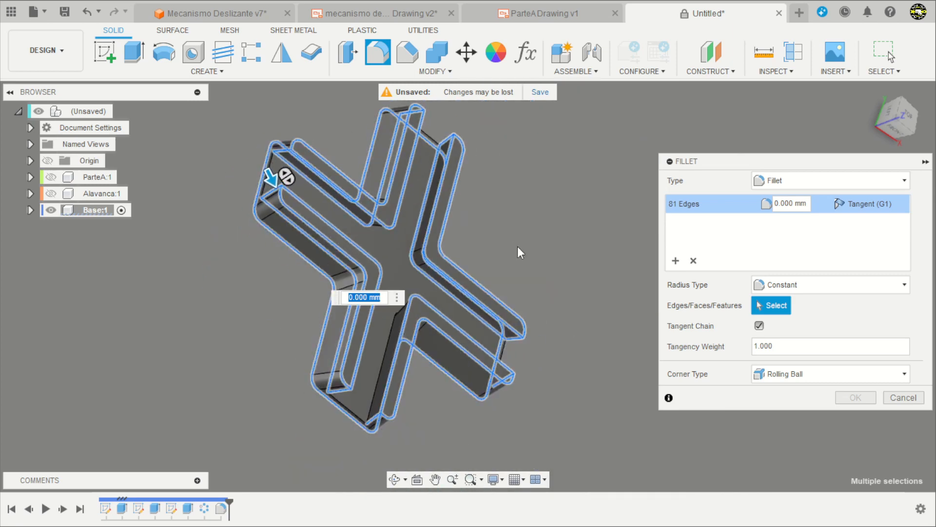
# Add the slot-floor end edges of all four Base arms to the fillet selection.
pyautogui.keyDown('shift'); pyautogui.moveTo(518, 253); pyautogui.dragTo(476, 216, button='middle'); pyautogui.keyUp('shift')
pyautogui.keyDown('shift'); pyautogui.moveTo(239, 168); pyautogui.dragTo(226, 203, button='middle'); pyautogui.keyUp('shift')
pyautogui.scroll(6, 252, 305)
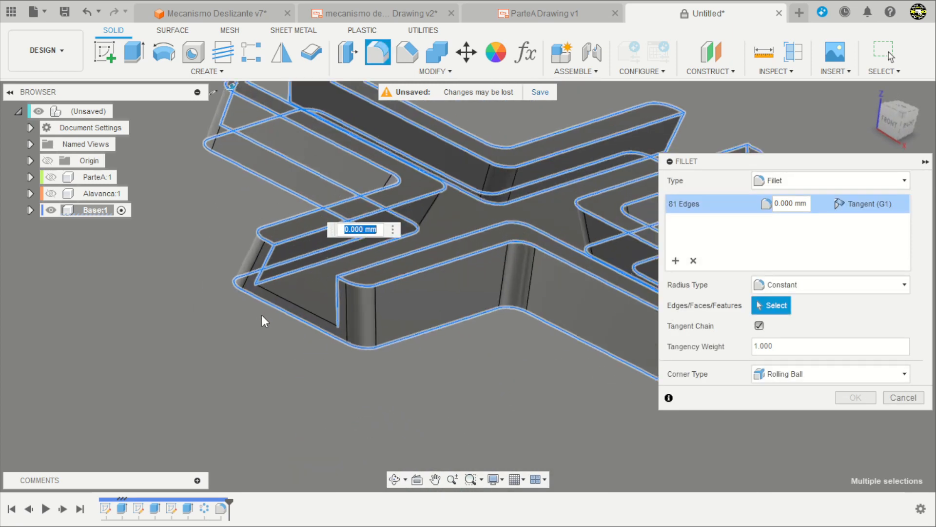
pyautogui.click(293, 303)
pyautogui.scroll(-4, 293, 302)
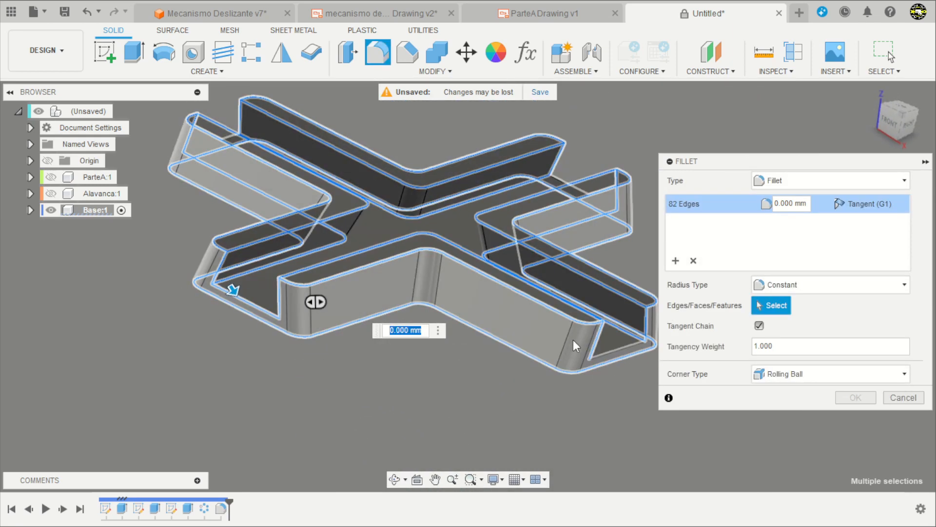
pyautogui.click(611, 352)
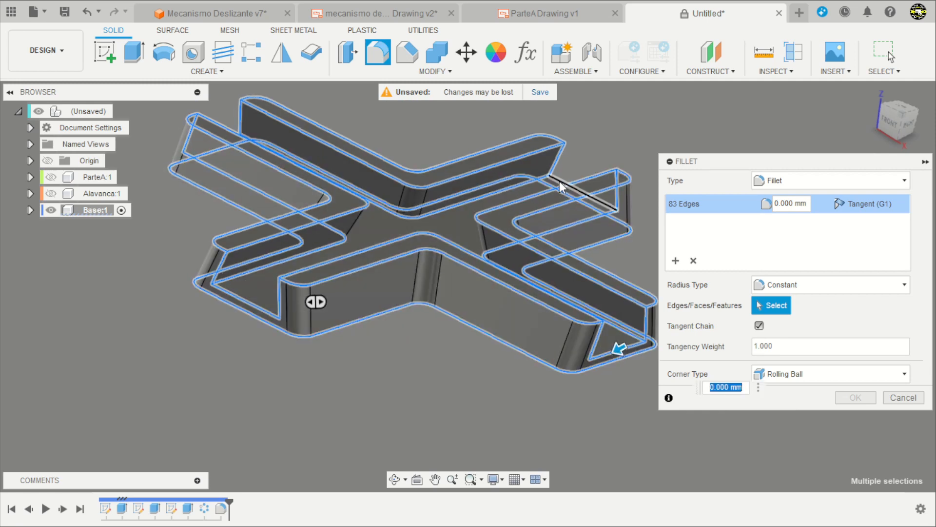
pyautogui.click(241, 134)
pyautogui.keyDown('shift'); pyautogui.moveTo(211, 208); pyautogui.dragTo(201, 216, button='middle'); pyautogui.keyUp('shift')
pyautogui.scroll(-4, 276, 300)
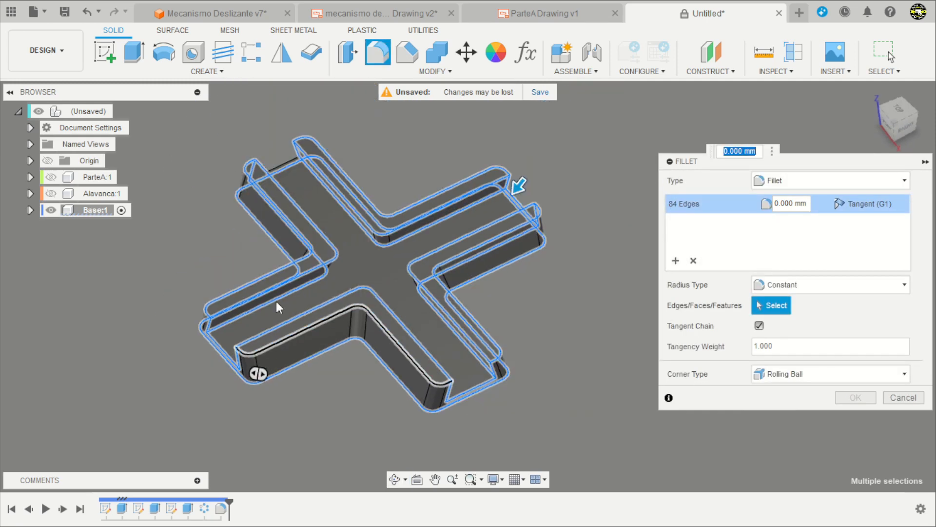
pyautogui.scroll(4, 269, 139)
pyautogui.click(297, 182)
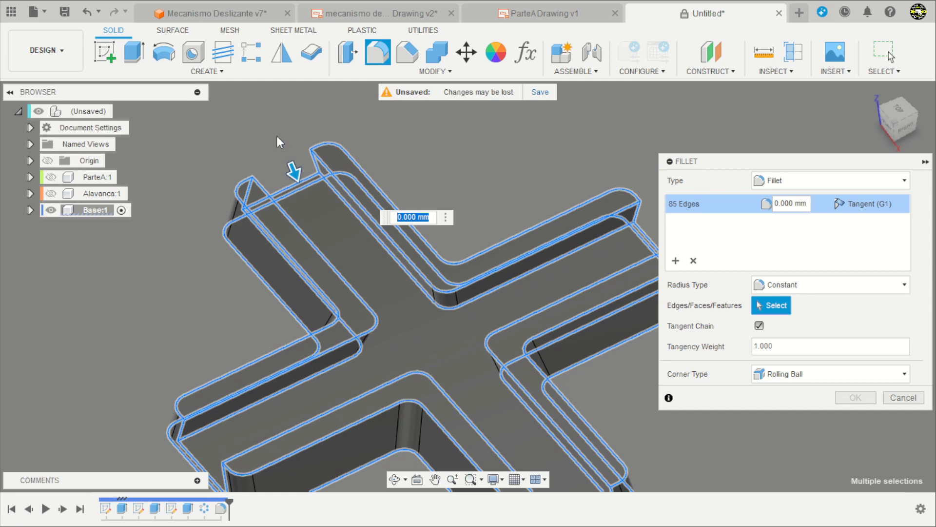
# Fillet the selected Base edges with a 1 mm radius.
pyautogui.write('1')
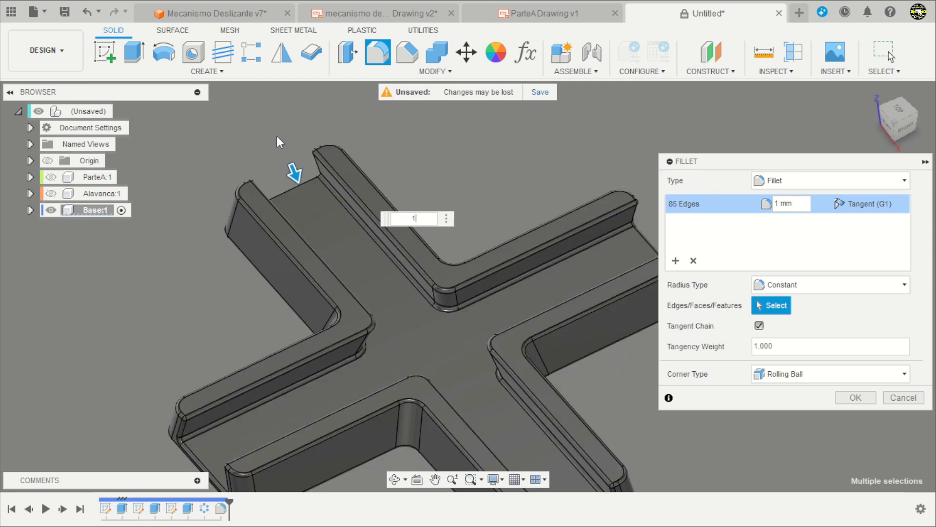
pyautogui.press('Return')
pyautogui.scroll(-3, 358, 140)
pyautogui.keyDown('shift'); pyautogui.moveTo(361, 140); pyautogui.dragTo(434, 132, button='middle'); pyautogui.keyUp('shift')
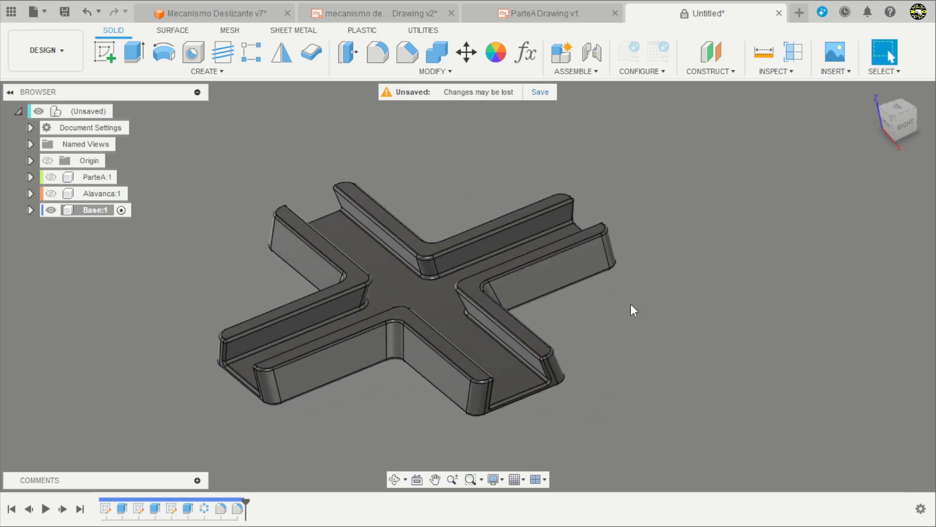
# Edit the Base's last fillet to include the missed slot-floor edge along the inner foot of one L-shaped wall.
pyautogui.keyDown('shift'); pyautogui.moveTo(631, 305); pyautogui.dragTo(630, 376, button='middle'); pyautogui.keyUp('shift')
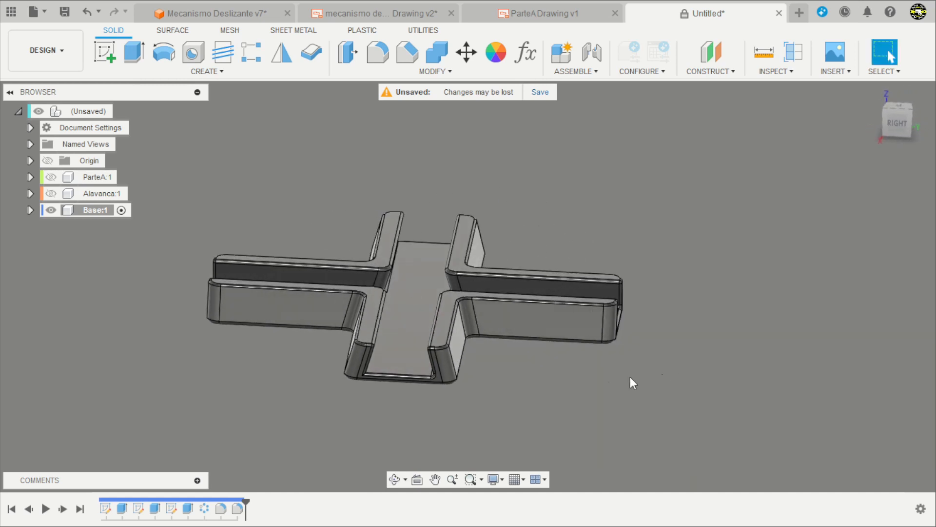
pyautogui.scroll(6, 318, 383)
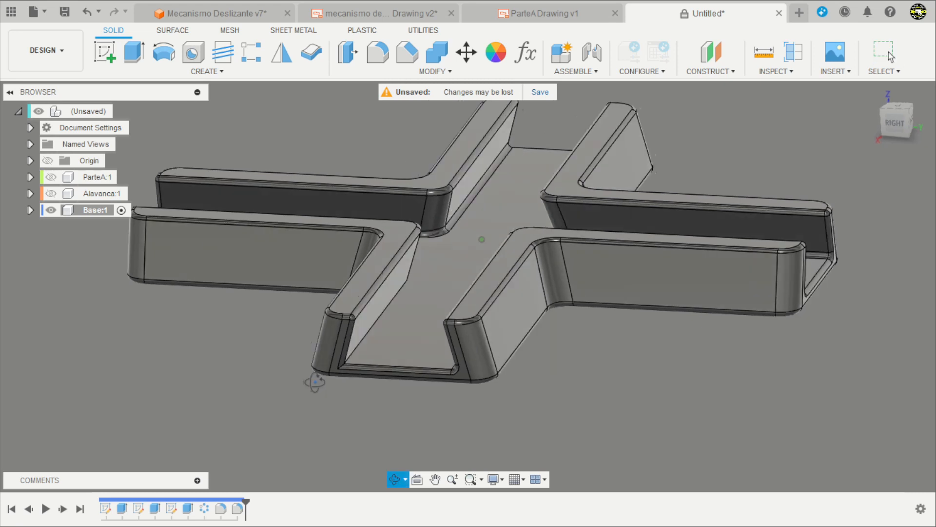
pyautogui.doubleClick(238, 509)
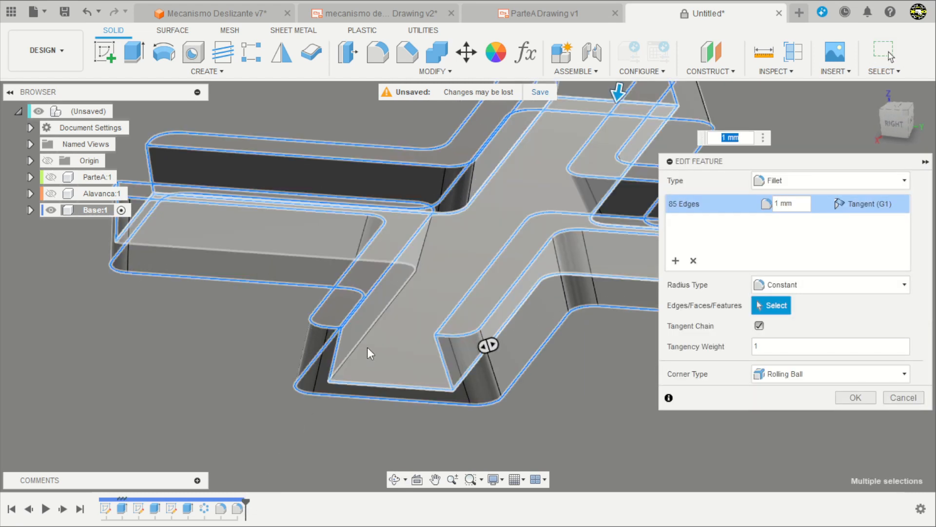
pyautogui.click(362, 344)
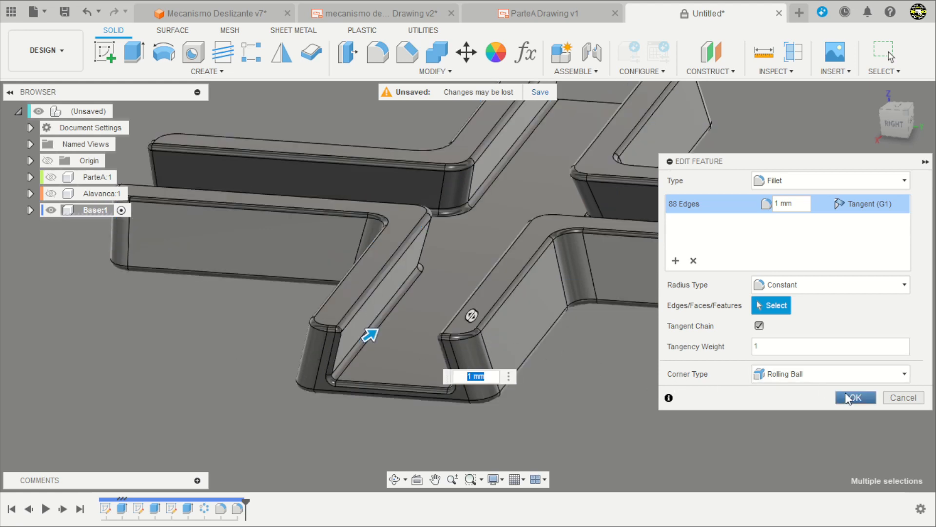
pyautogui.press('Return')
pyautogui.scroll(-3, 599, 374)
pyautogui.keyDown('shift'); pyautogui.moveTo(643, 389); pyautogui.dragTo(303, 472, button='middle'); pyautogui.keyUp('shift')
pyautogui.keyDown('shift'); pyautogui.moveTo(406, 432); pyautogui.dragTo(409, 443, button='middle'); pyautogui.keyUp('shift')
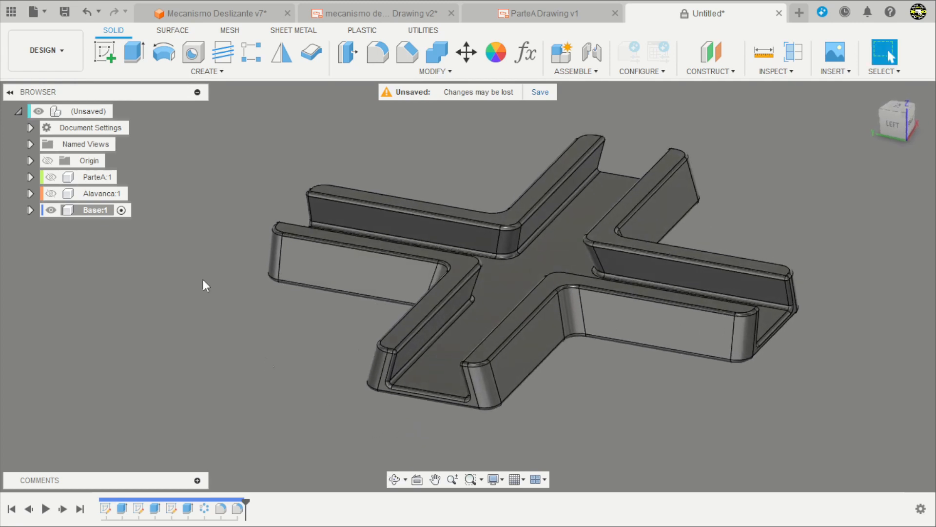
# Activate the top-level assembly and show the Alavanca and ParteA components together with the Base.
pyautogui.scroll(-3, 203, 279)
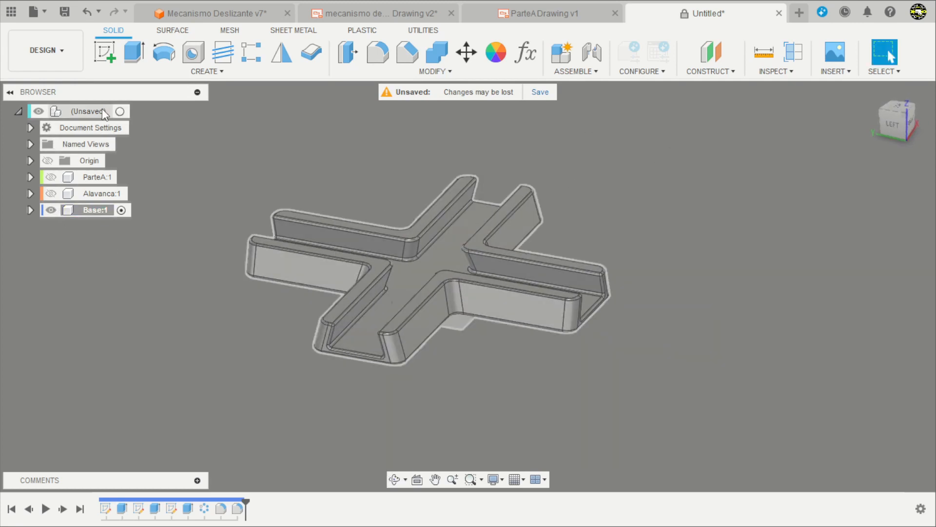
pyautogui.click(123, 112)
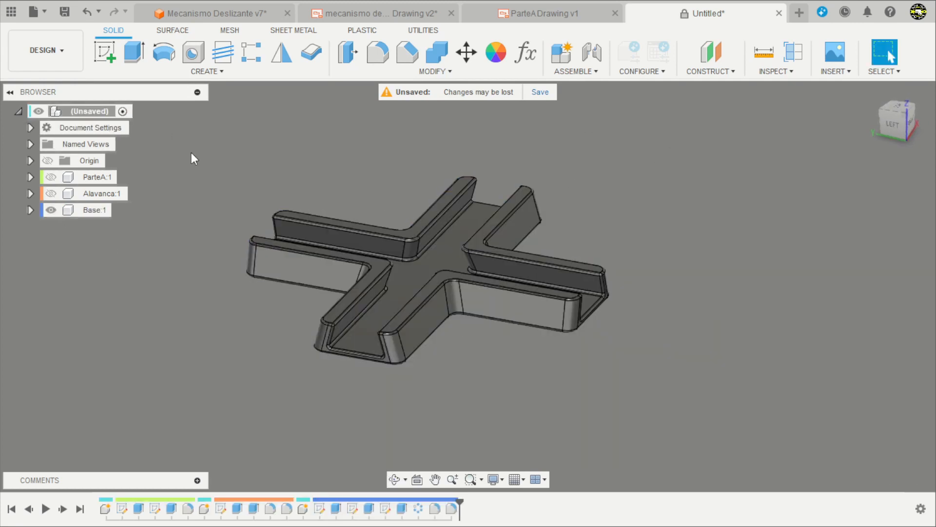
pyautogui.click(50, 193)
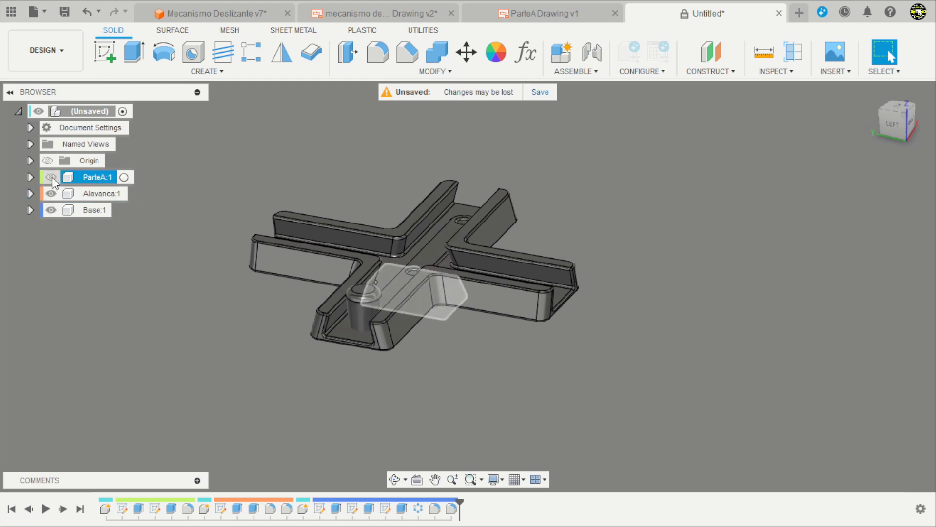
pyautogui.click(51, 177)
pyautogui.keyDown('shift'); pyautogui.moveTo(254, 167); pyautogui.dragTo(301, 341, button='middle'); pyautogui.keyUp('shift')
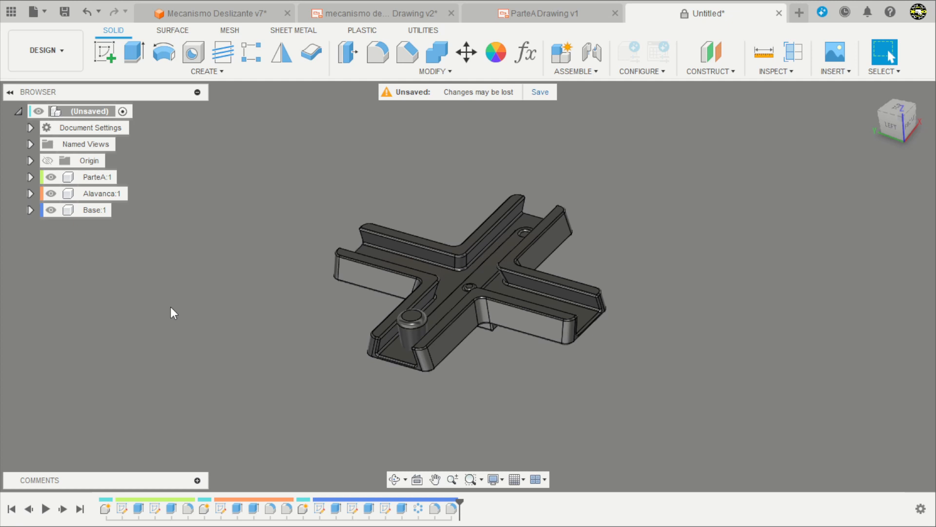
# Turn on component color coding and move the Alavanca and ParteA components clear of the Base.
pyautogui.hotkey('shift', 'n')
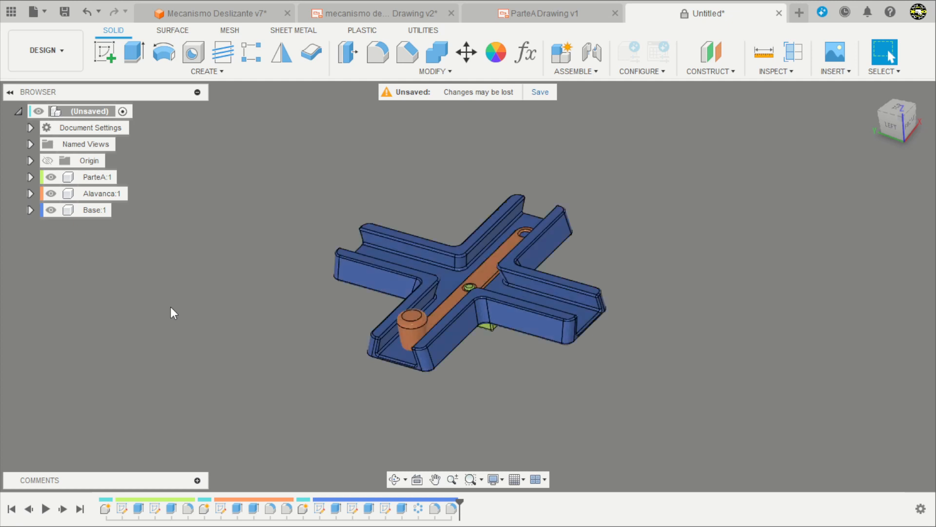
pyautogui.moveTo(543, 375)
pyautogui.keyDown('shift'); pyautogui.mouseDown(button='middle')
pyautogui.moveTo(535, 359)
pyautogui.moveTo(541, 385)
pyautogui.mouseUp(button='middle'); pyautogui.keyUp('shift')
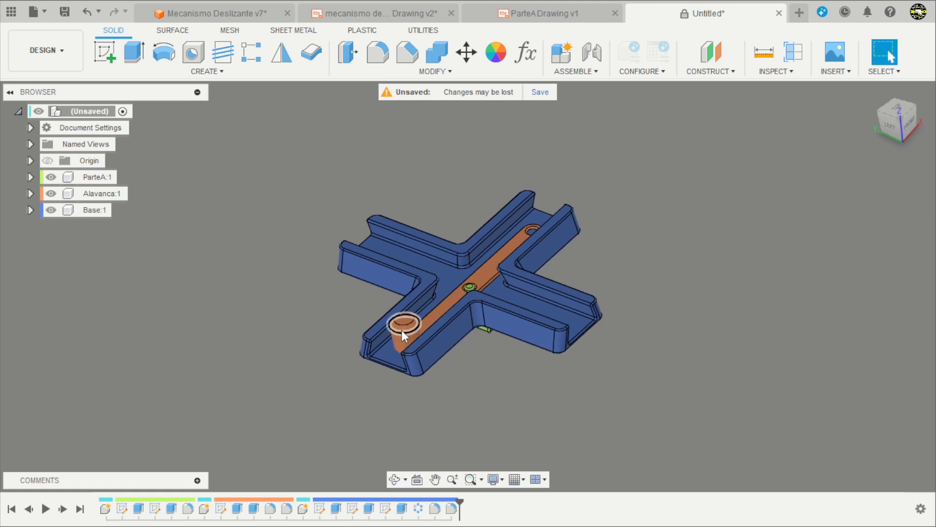
pyautogui.moveTo(402, 330); pyautogui.dragTo(295, 276)
pyautogui.moveTo(489, 335); pyautogui.dragTo(276, 387)
pyautogui.keyDown('shift'); pyautogui.moveTo(502, 431); pyautogui.dragTo(516, 390, button='middle'); pyautogui.keyUp('shift')
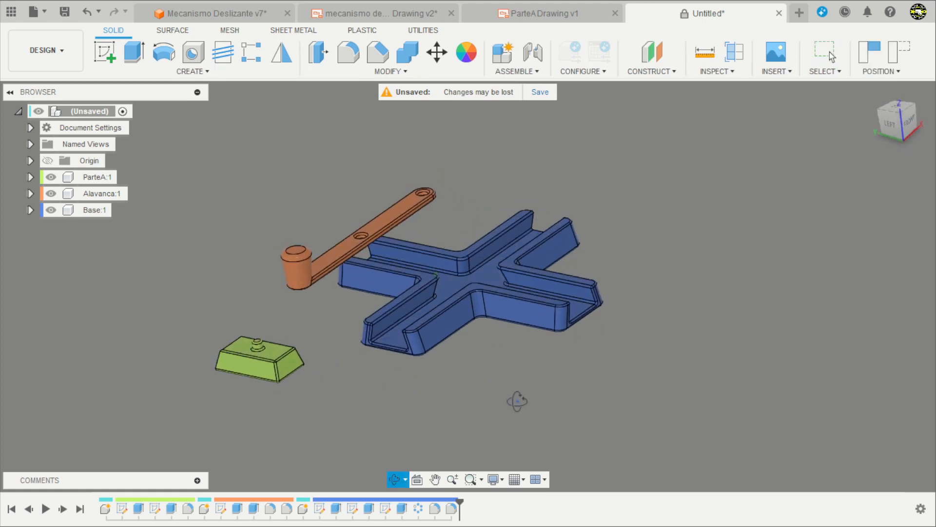
# Ground the Base component so it stays fixed in the assembly.
pyautogui.rightClick(94, 212)
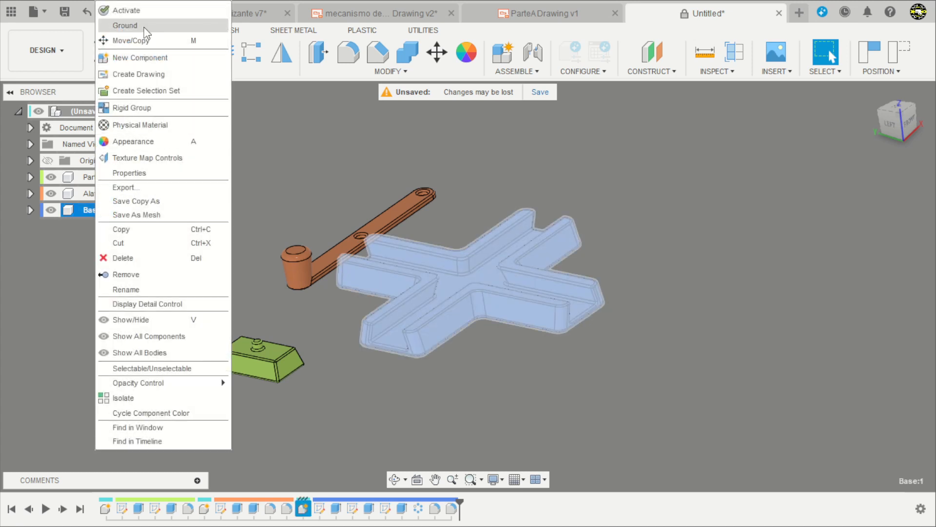
pyautogui.rightClick(99, 213)
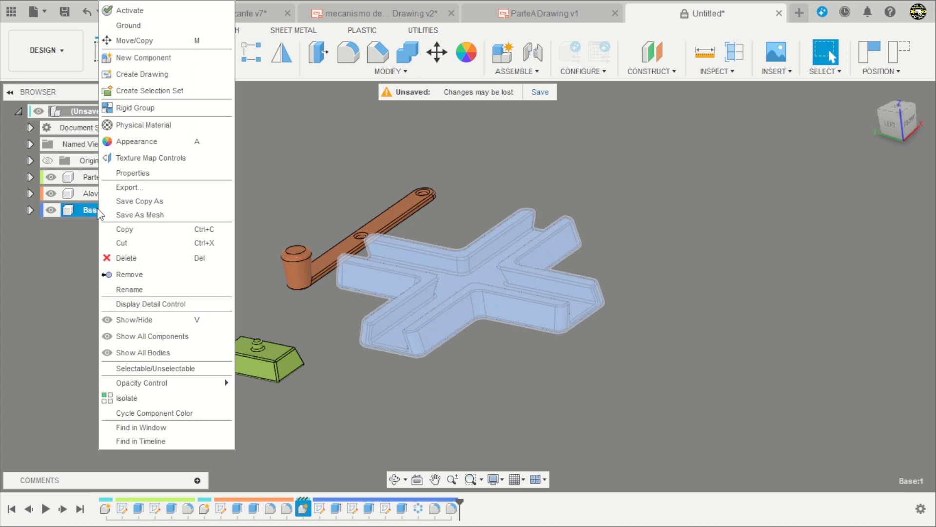
pyautogui.click(141, 25)
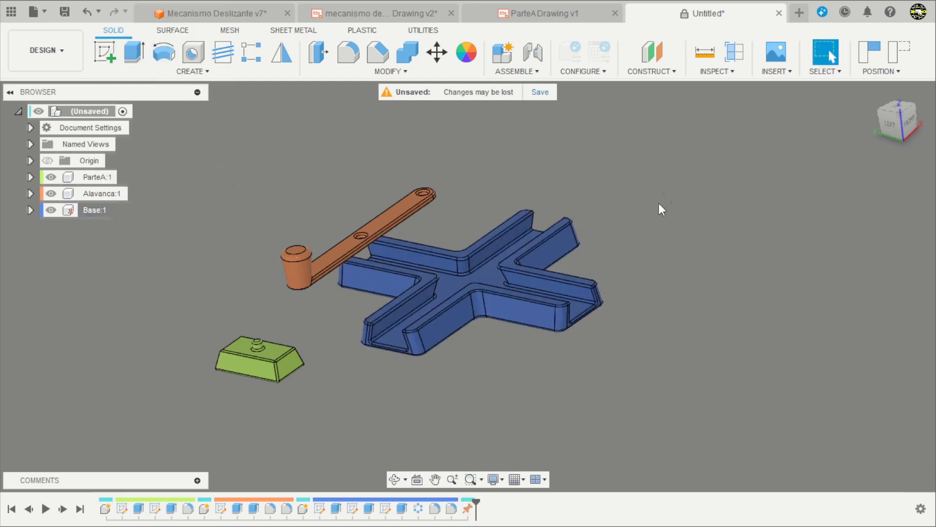
pyautogui.keyDown('shift'); pyautogui.moveTo(659, 204); pyautogui.dragTo(596, 274, button='middle'); pyautogui.keyUp('shift')
pyautogui.scroll(3, 570, 293)
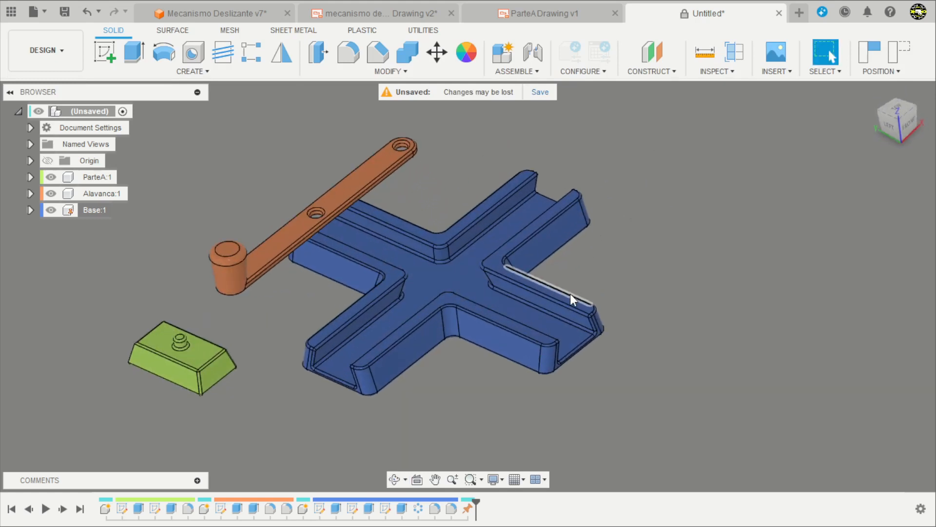
pyautogui.scroll(-2, 294, 350)
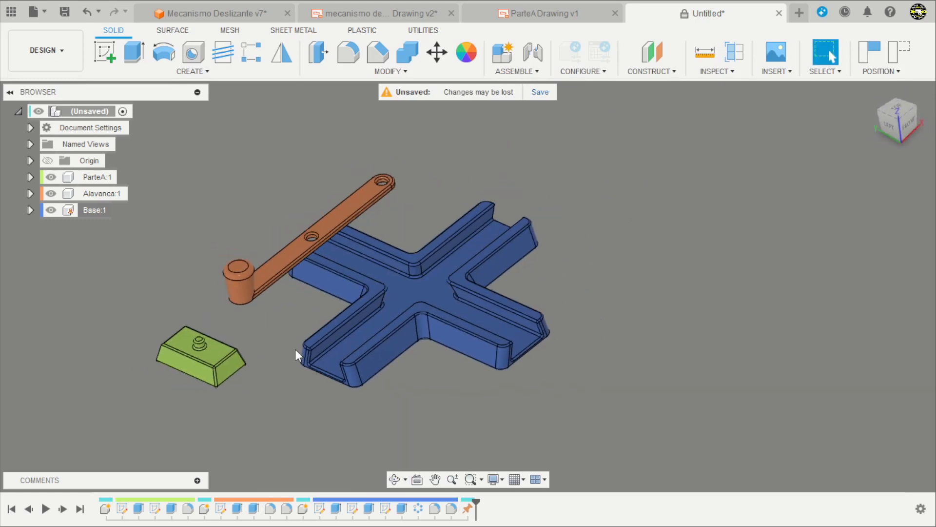
pyautogui.click(93, 177)
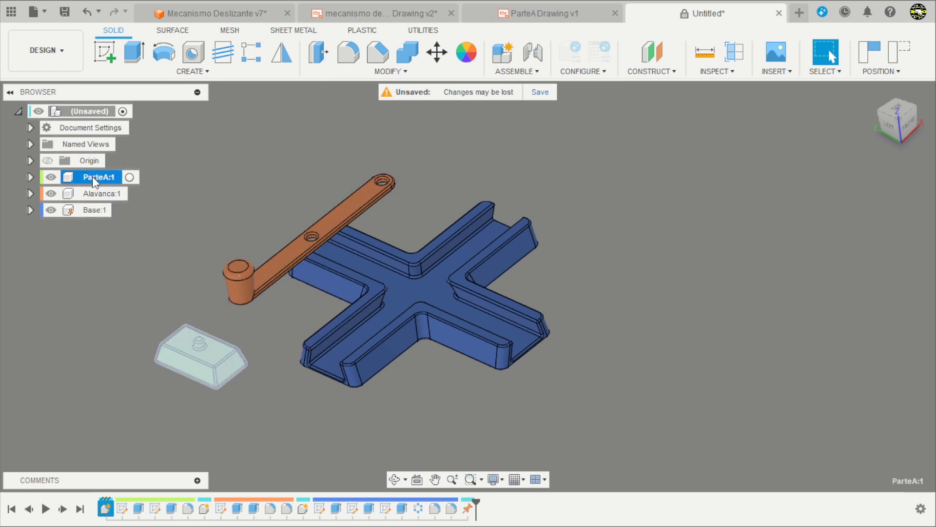
pyautogui.click(122, 252)
pyautogui.scroll(-2, 292, 269)
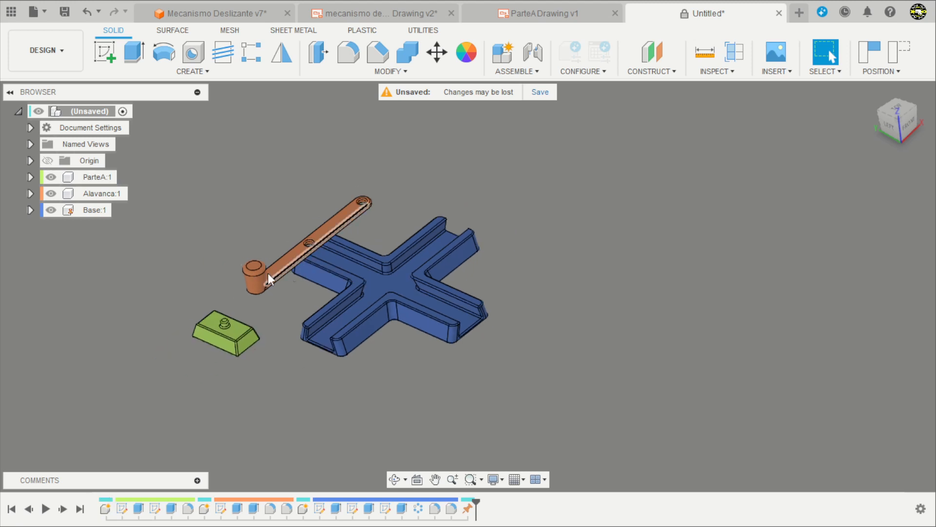
pyautogui.scroll(3, 215, 311)
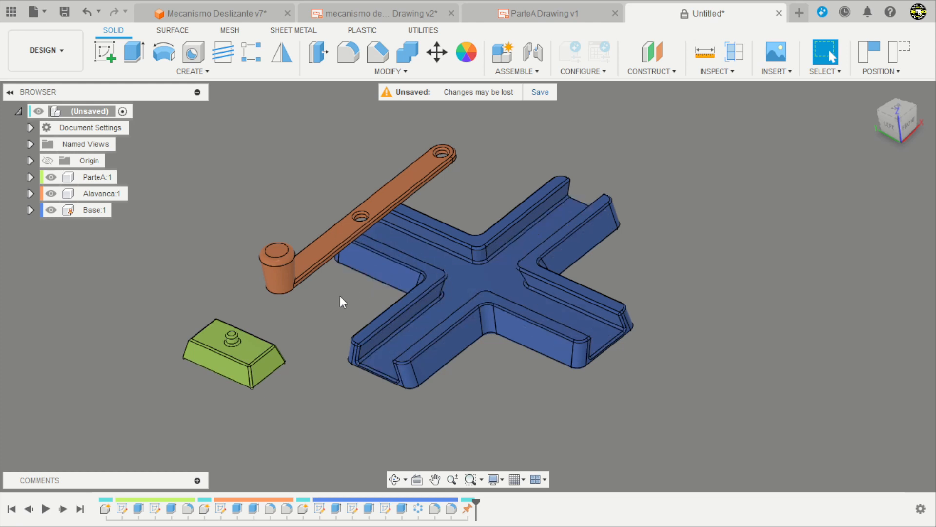
pyautogui.keyDown('shift'); pyautogui.moveTo(355, 297); pyautogui.dragTo(315, 303, button='middle'); pyautogui.keyUp('shift')
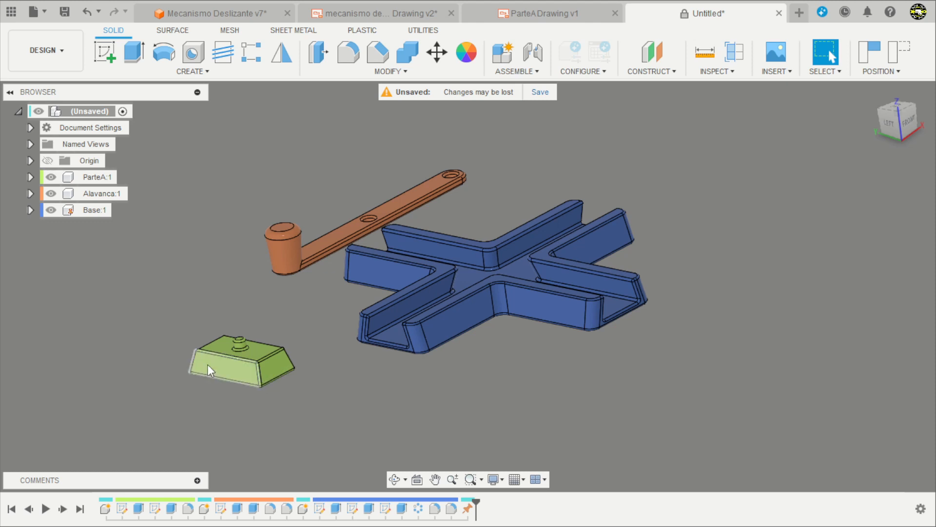
pyautogui.keyDown('shift'); pyautogui.moveTo(347, 316); pyautogui.dragTo(370, 326, button='middle'); pyautogui.keyUp('shift')
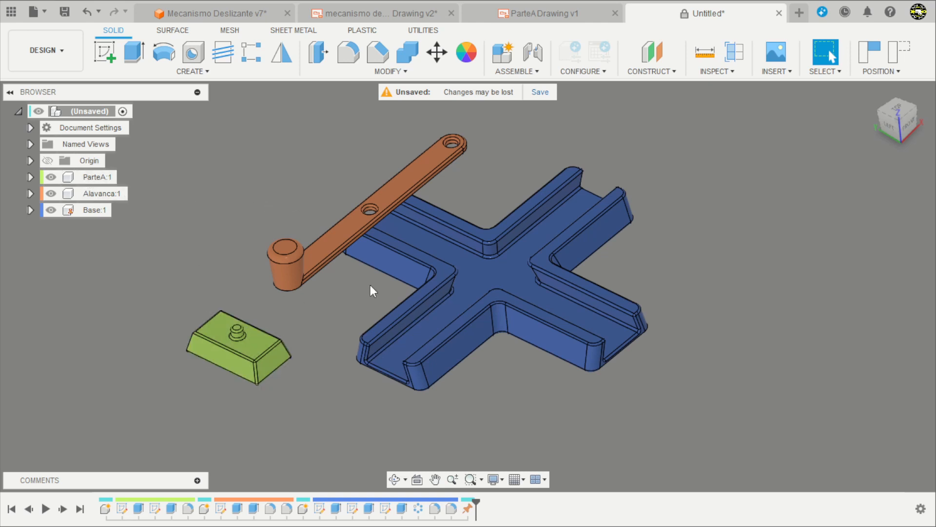
# Copy ParteA, paste it as a new independent component in the top-level assembly, and offset the copy about -51 mm in X.
pyautogui.click(95, 179)
pyautogui.rightClick(94, 177)
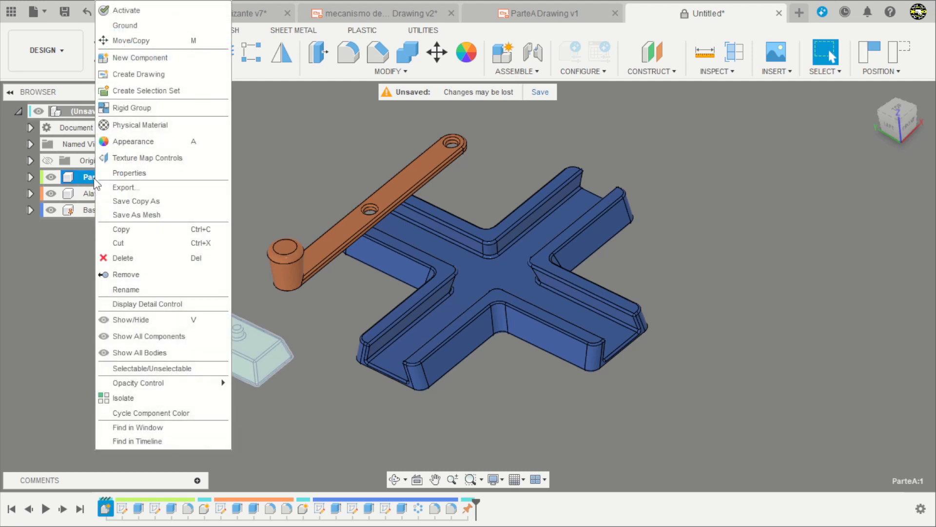
pyautogui.click(138, 230)
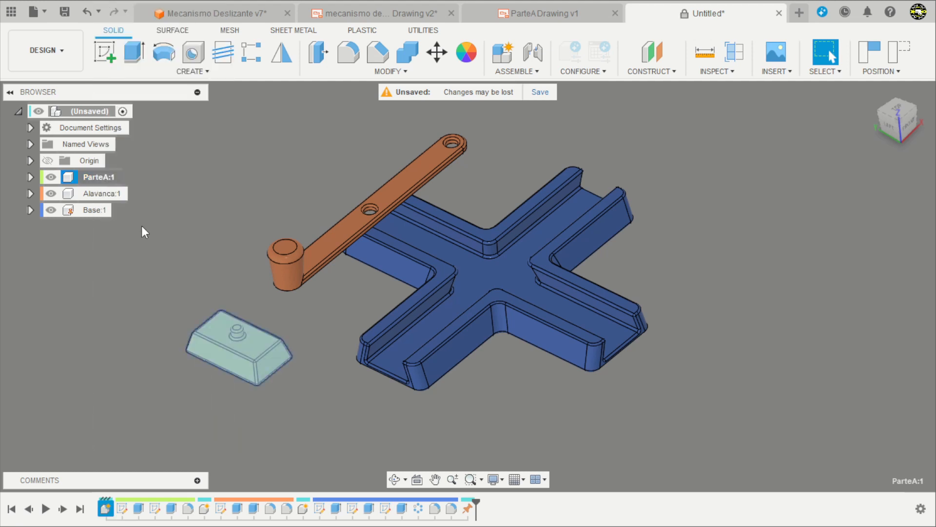
pyautogui.click(97, 112)
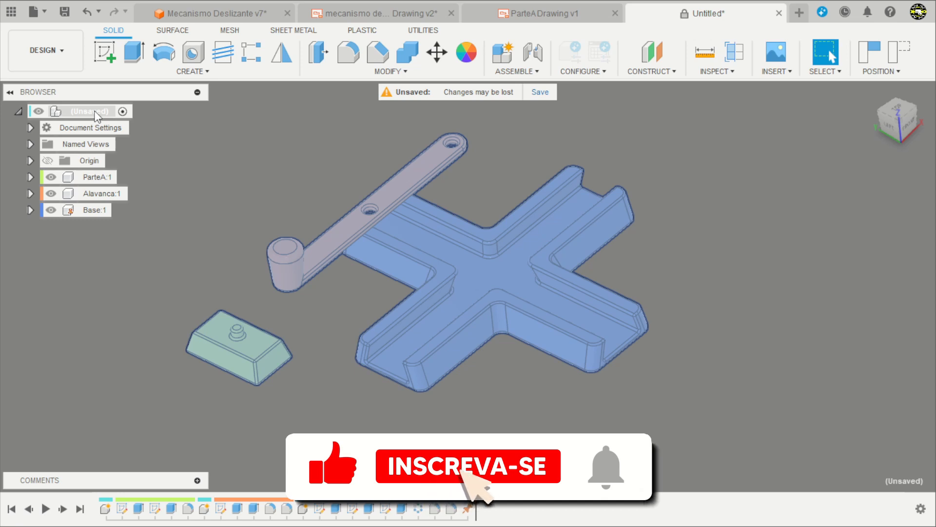
pyautogui.rightClick(102, 111)
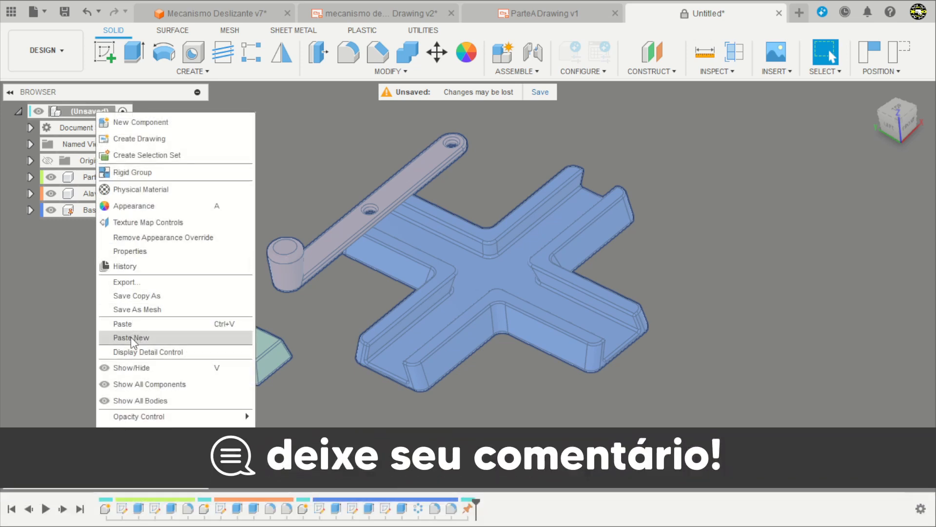
pyautogui.click(131, 338)
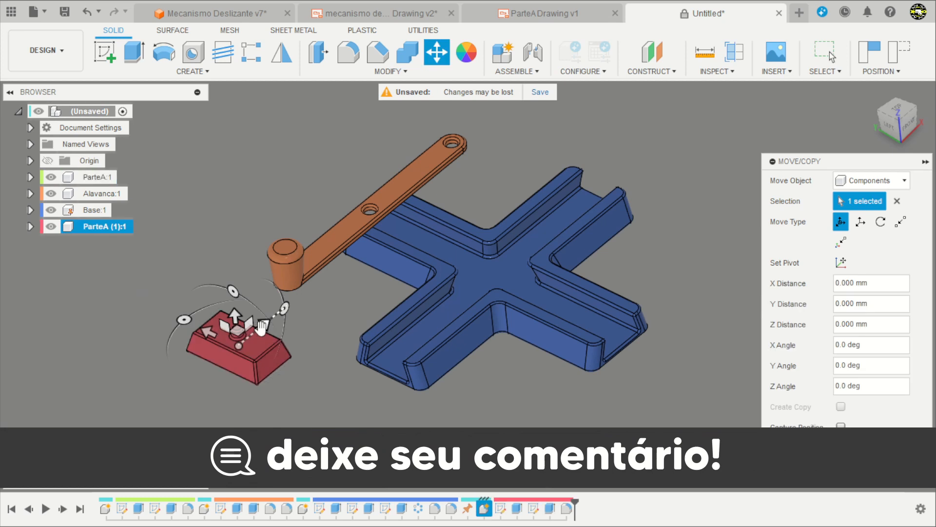
pyautogui.moveTo(262, 326); pyautogui.dragTo(193, 381)
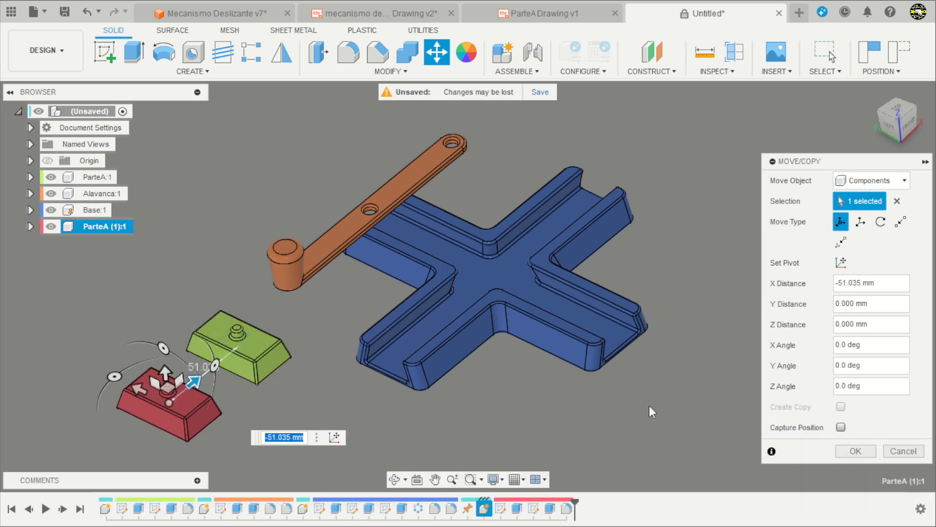
pyautogui.click(856, 451)
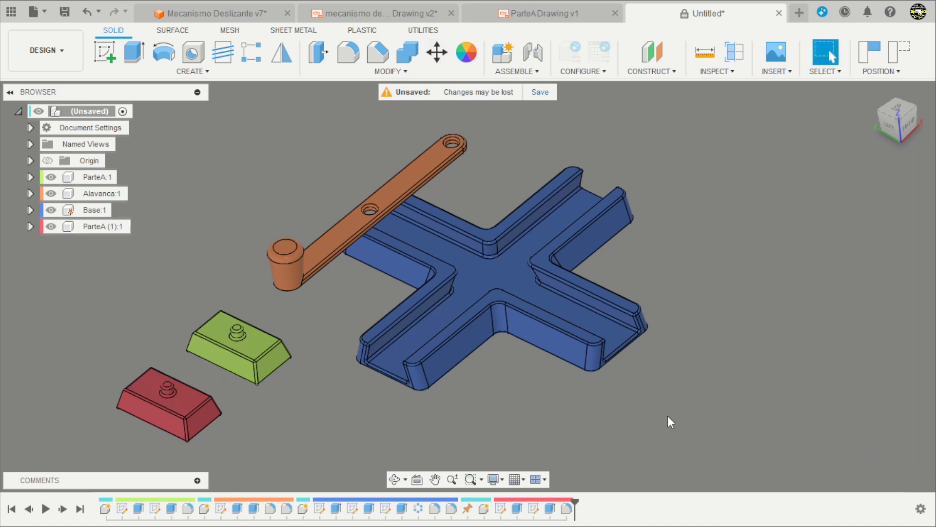
# Rename the pasted ParteA copy as ParteB.
pyautogui.doubleClick(102, 227)
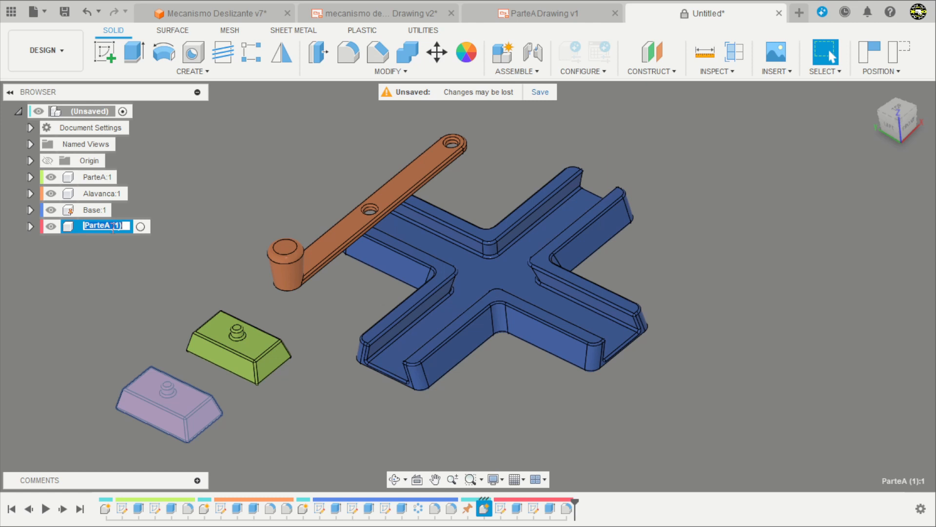
pyautogui.click(113, 226)
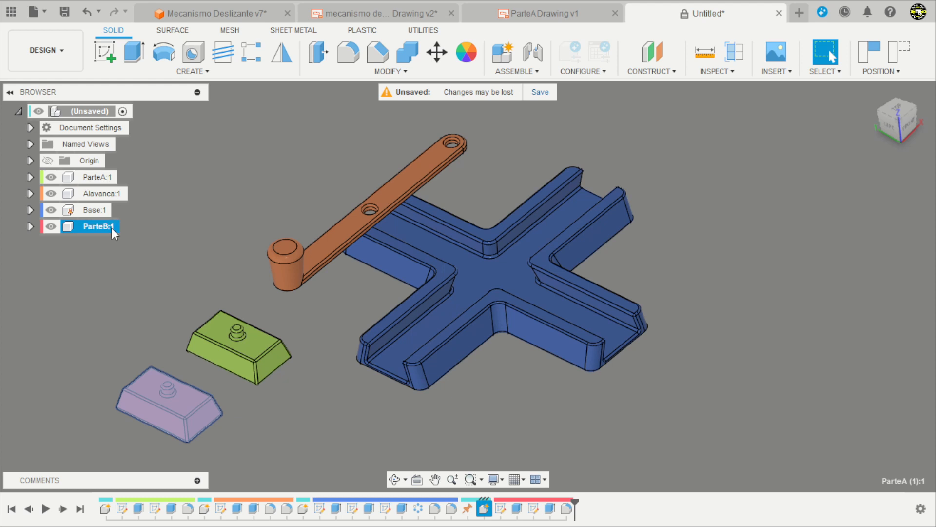
pyautogui.click(183, 215)
# Start a new joint with the Slider motion type and prepare to choose its component snap points.
pyautogui.scroll(1, 254, 432)
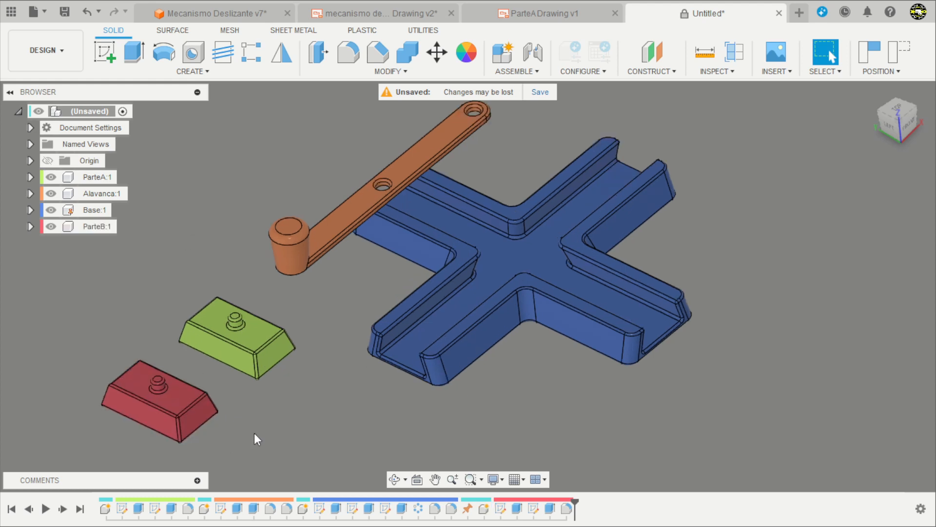
pyautogui.scroll(1, 254, 433)
pyautogui.scroll(-1, 262, 426)
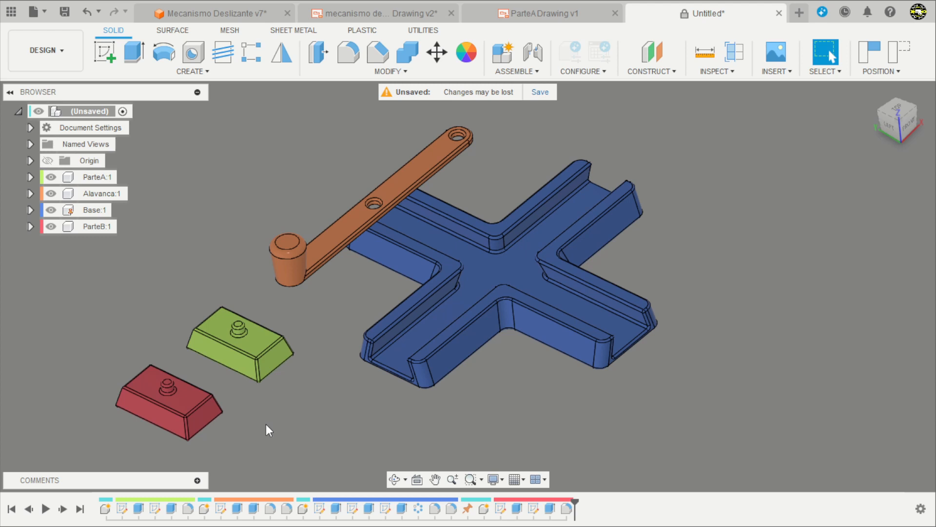
pyautogui.keyDown('shift'); pyautogui.moveTo(266, 423); pyautogui.dragTo(293, 401, button='middle'); pyautogui.keyUp('shift')
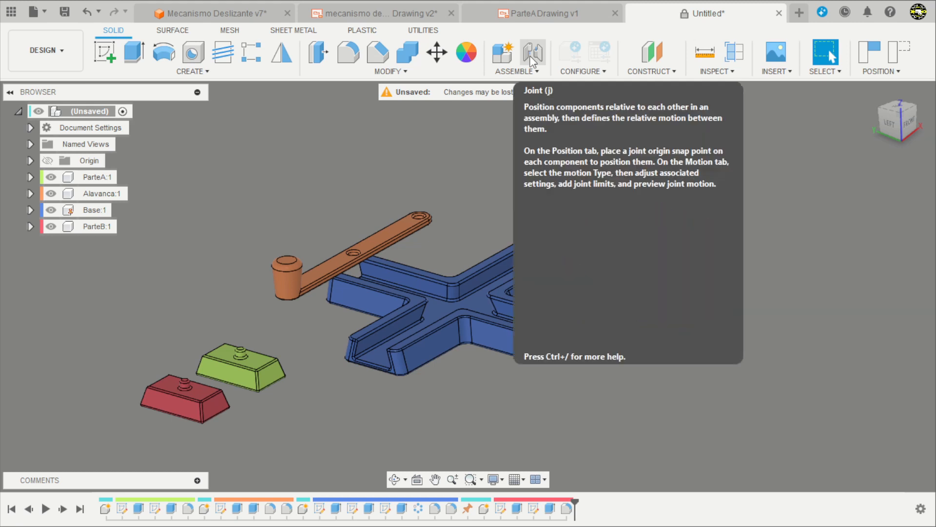
pyautogui.click(533, 58)
pyautogui.click(797, 179)
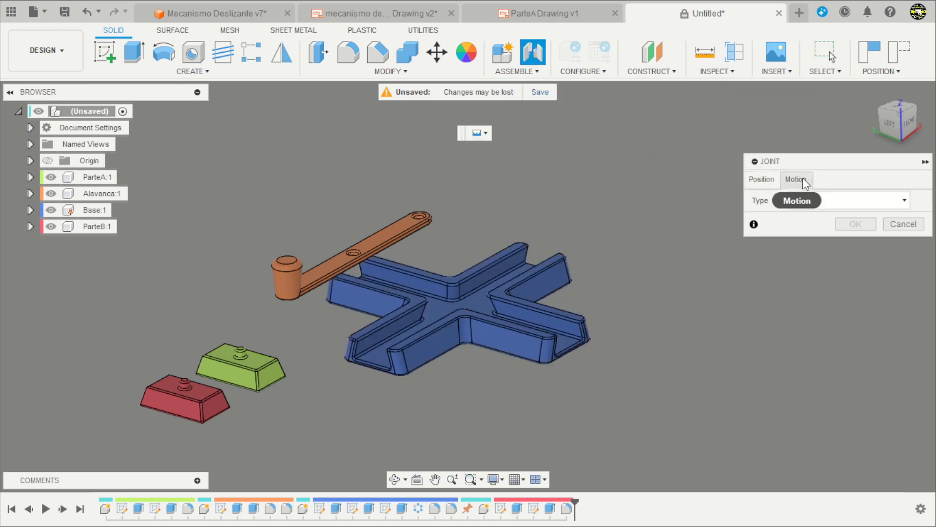
pyautogui.click(824, 201)
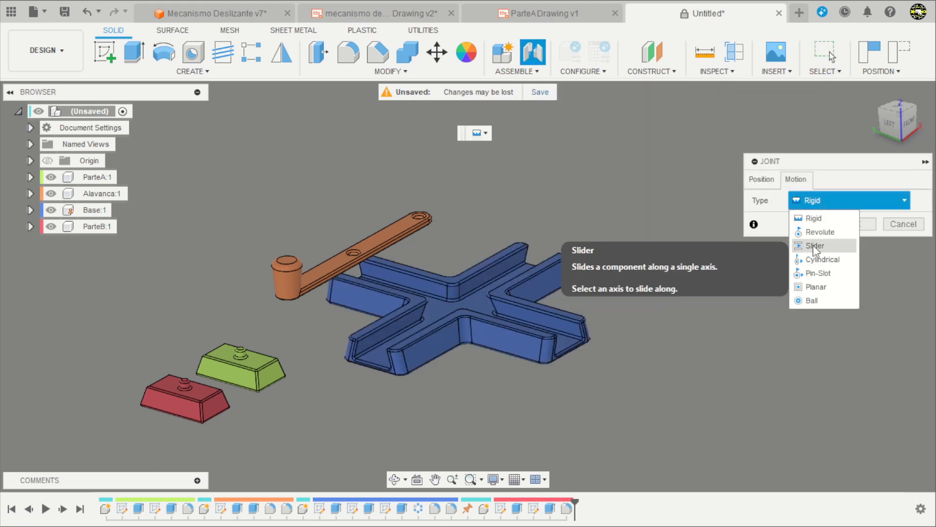
pyautogui.click(811, 245)
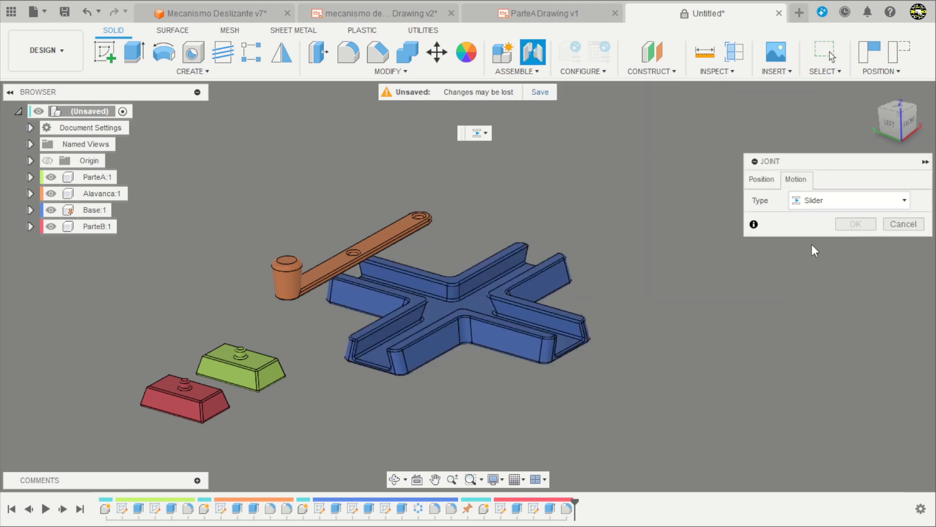
pyautogui.click(763, 181)
# Set the slider joint's first snap point at the center of ParteA's bottom face.
pyautogui.scroll(4, 245, 393)
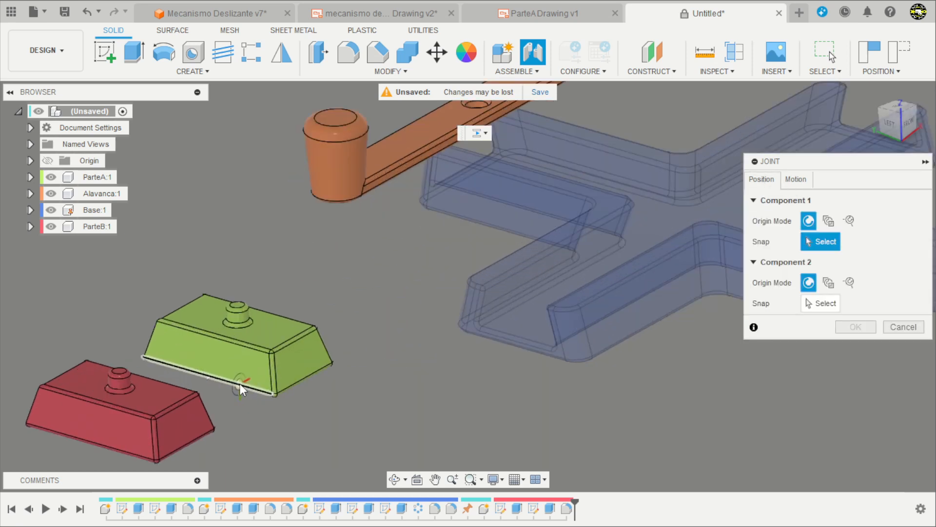
pyautogui.keyDown('shift'); pyautogui.moveTo(252, 383); pyautogui.dragTo(263, 294, button='middle'); pyautogui.keyUp('shift')
pyautogui.scroll(5, 253, 437)
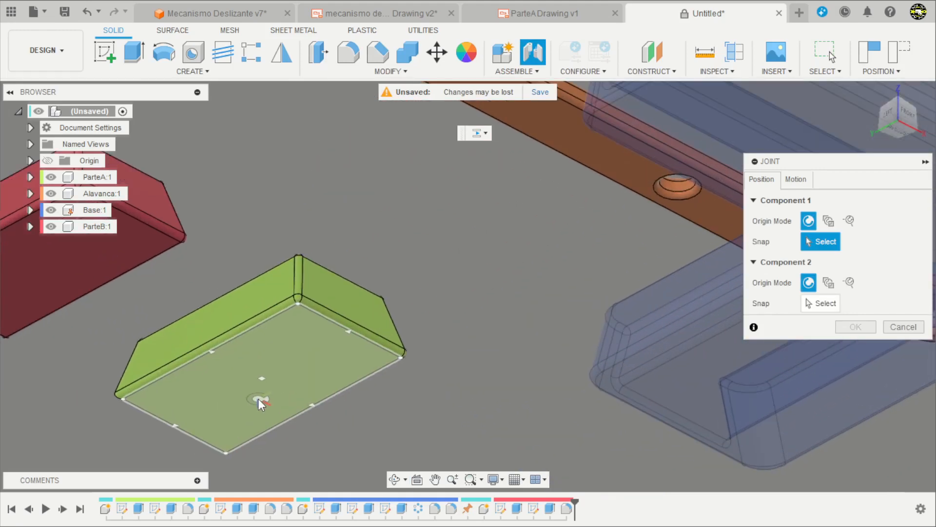
pyautogui.click(261, 385)
pyautogui.scroll(-6, 261, 384)
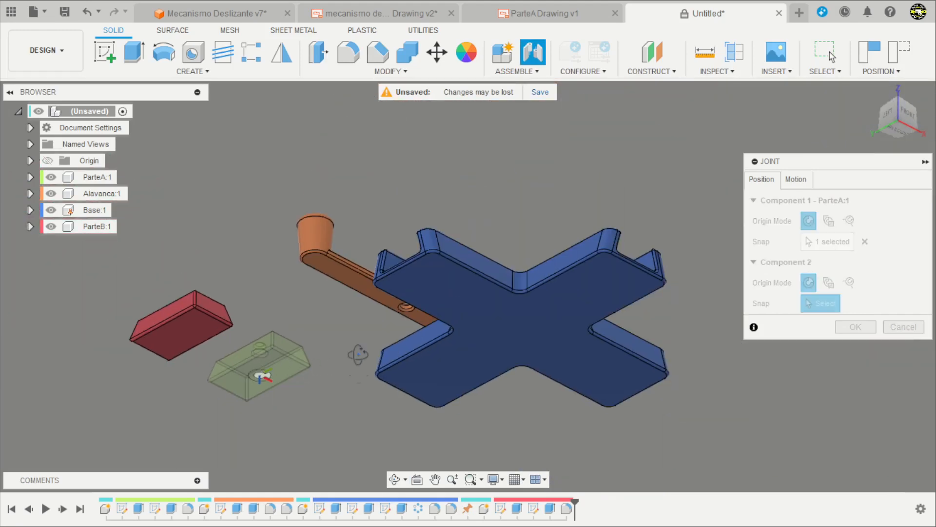
# Set the joint's second snap point at the center of the Base's cross-shaped channel floor.
pyautogui.keyDown('shift'); pyautogui.moveTo(357, 355); pyautogui.dragTo(360, 428, button='middle'); pyautogui.keyUp('shift')
pyautogui.scroll(3, 542, 201)
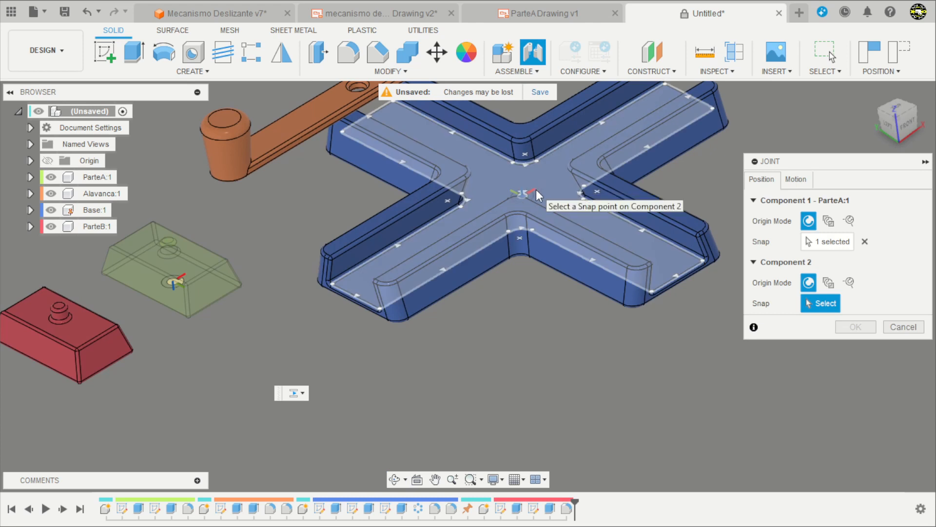
pyautogui.click(537, 189)
pyautogui.scroll(-3, 302, 288)
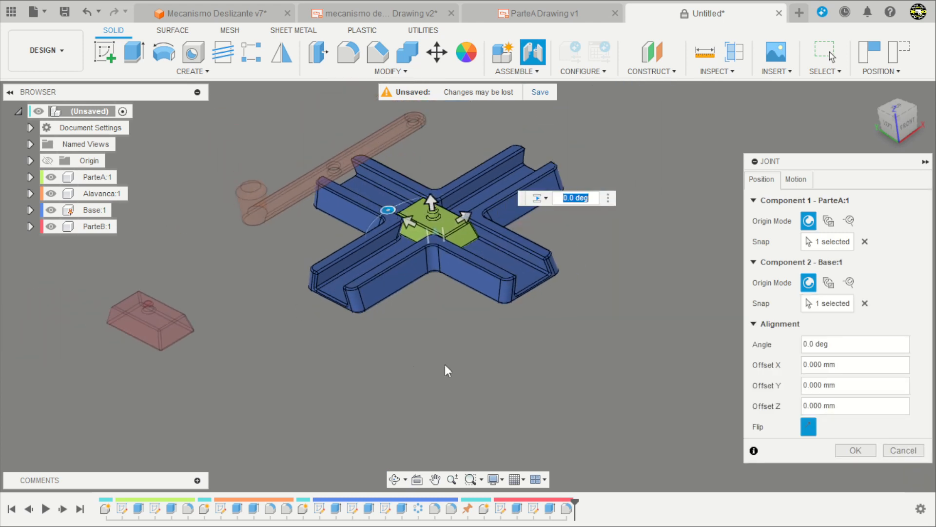
pyautogui.scroll(1, 472, 145)
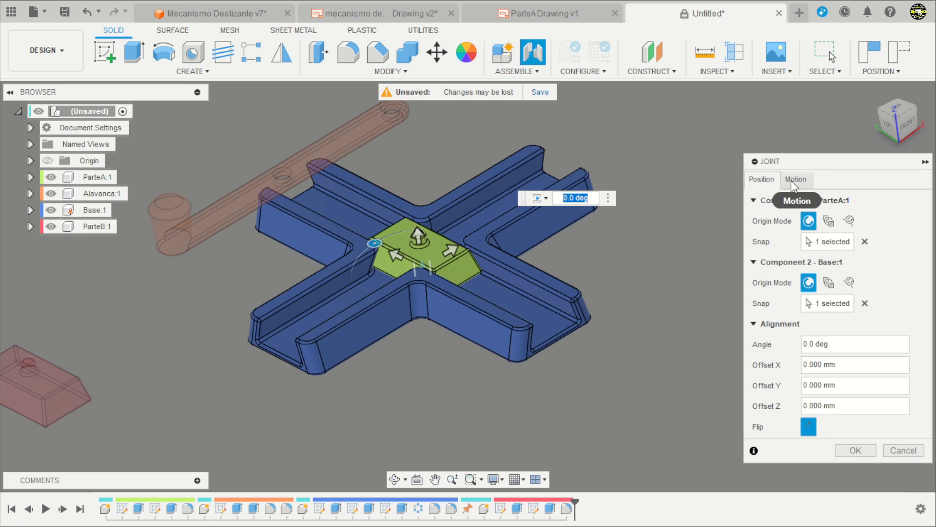
# Set the slide direction of ParteA's slider joint to the Y Axis.
pyautogui.click(794, 180)
pyautogui.click(843, 222)
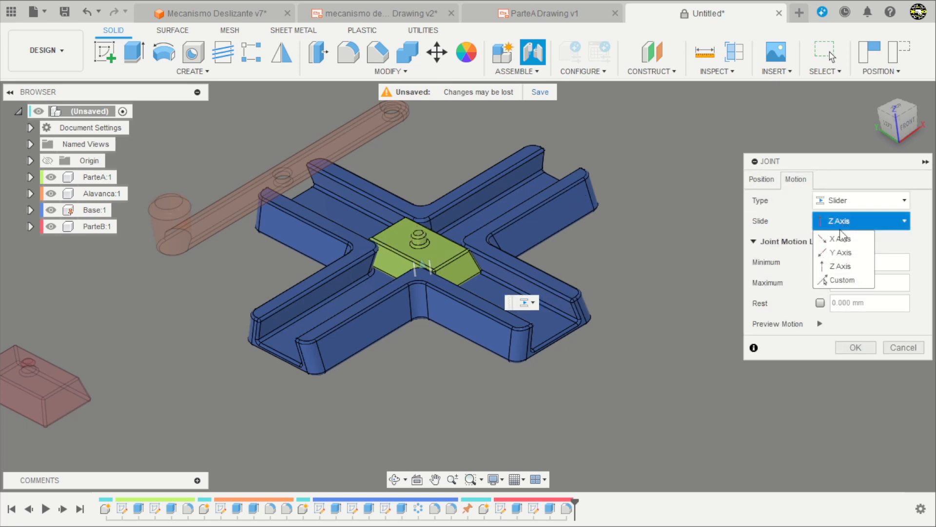
pyautogui.click(841, 253)
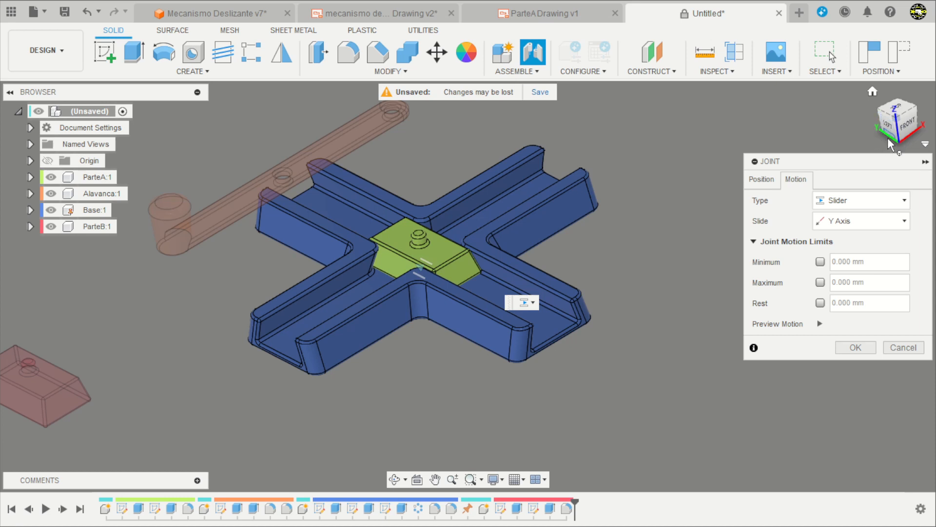
# Try the X Axis as the slide direction of ParteA's joint and switch back to the Y Axis.
pyautogui.click(841, 221)
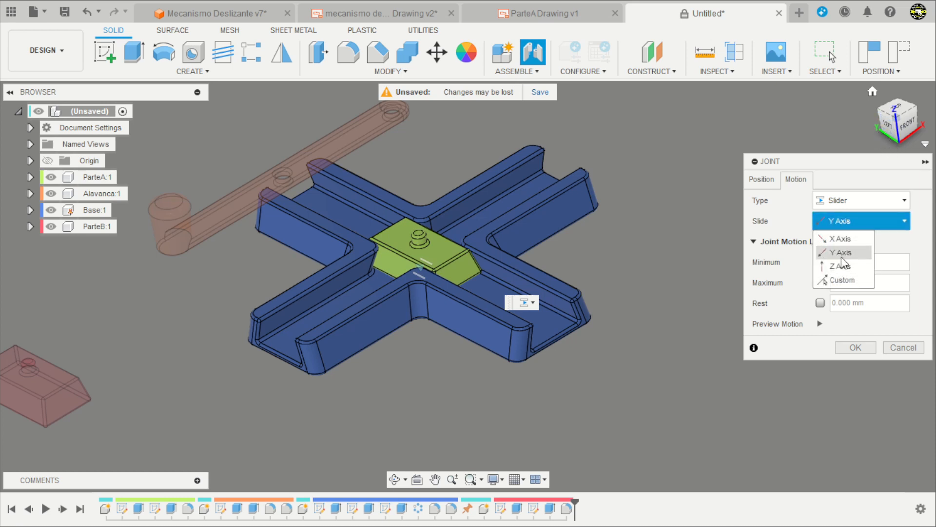
pyautogui.click(844, 239)
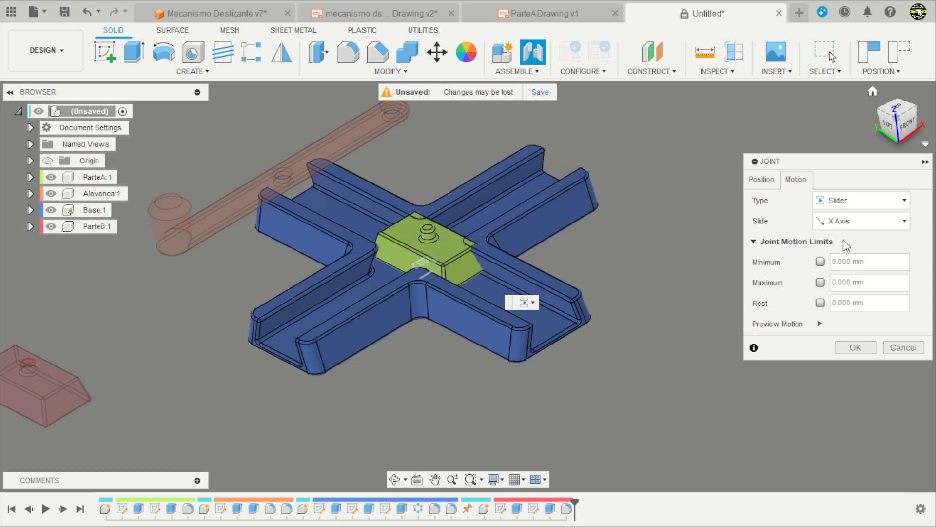
pyautogui.click(843, 222)
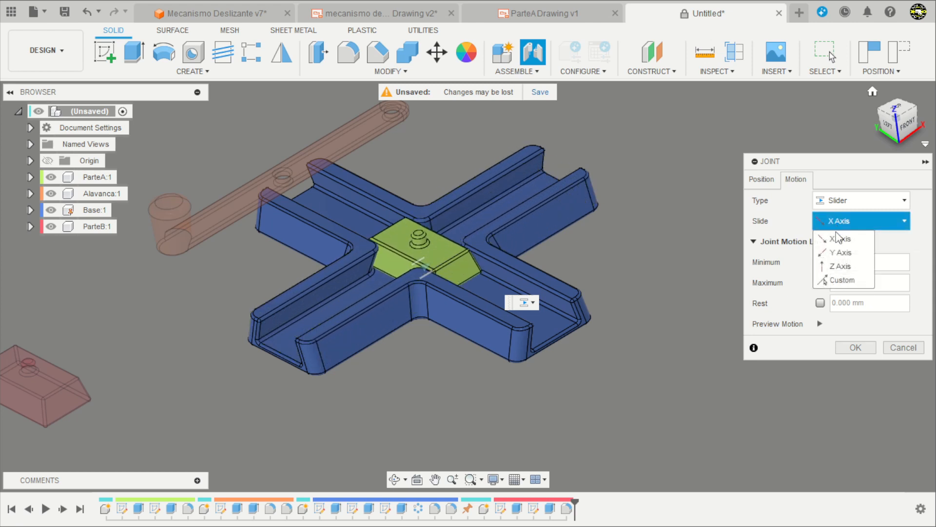
pyautogui.click(839, 252)
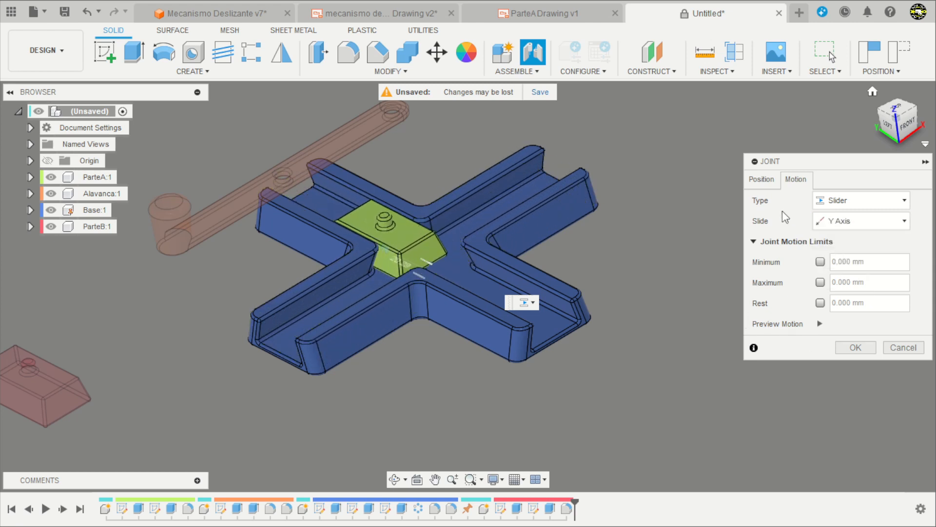
# Create ParteA's slider joint and move ParteA along its channel away from the Base's center.
pyautogui.click(762, 180)
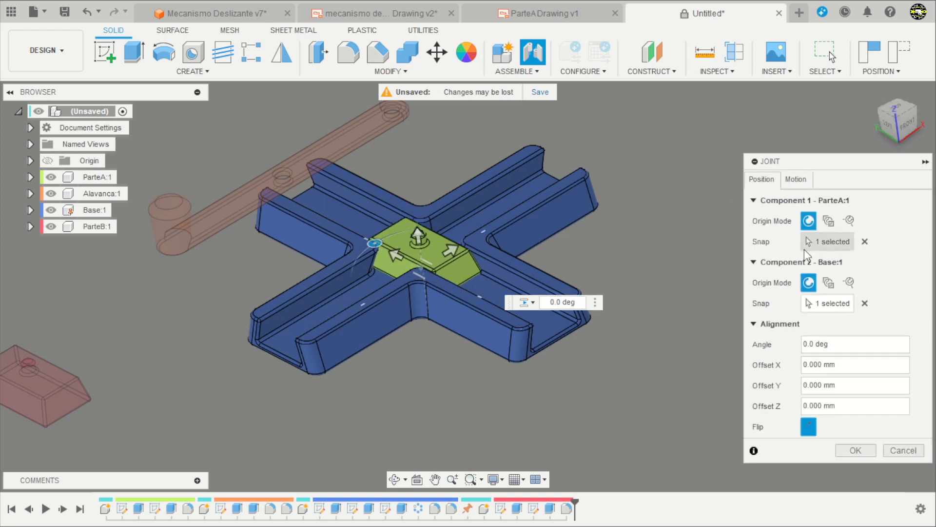
pyautogui.click(856, 449)
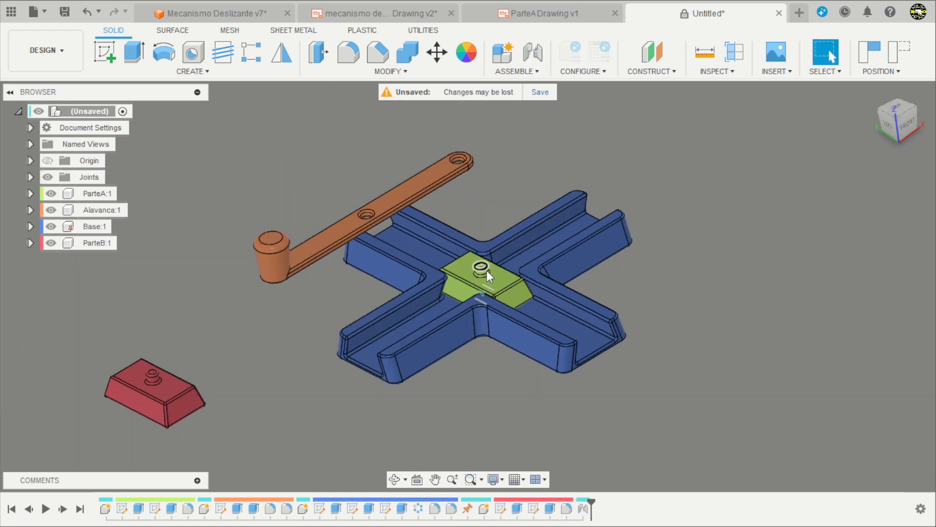
pyautogui.moveTo(486, 270); pyautogui.dragTo(420, 240)
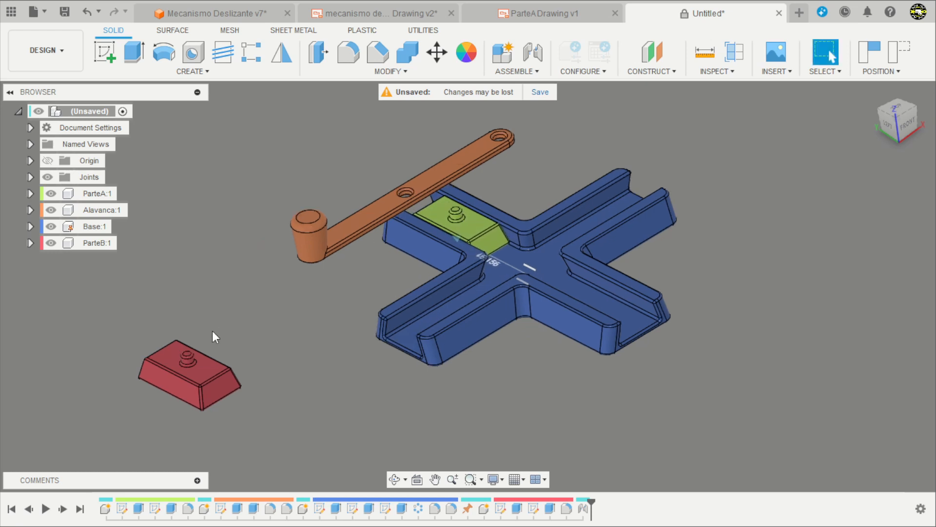
pyautogui.click(533, 52)
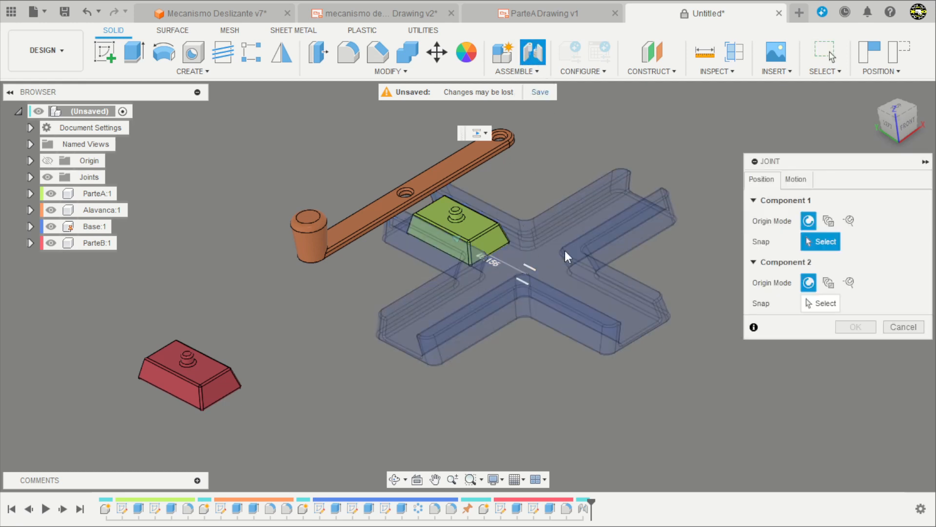
pyautogui.keyDown('shift'); pyautogui.moveTo(266, 280); pyautogui.dragTo(263, 228, button='middle'); pyautogui.keyUp('shift')
pyautogui.scroll(3, 181, 313)
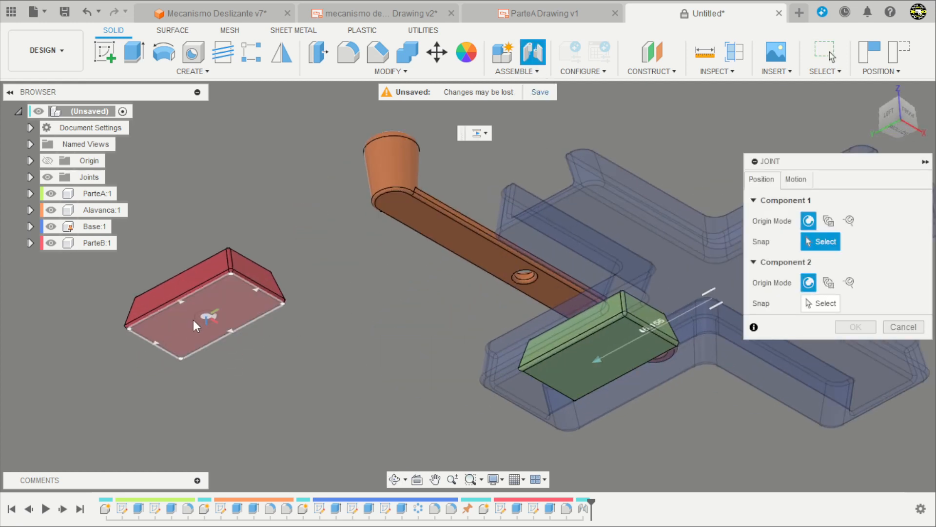
pyautogui.click(193, 320)
pyautogui.keyDown('shift'); pyautogui.moveTo(193, 320); pyautogui.dragTo(377, 390, button='middle'); pyautogui.keyUp('shift')
pyautogui.scroll(2, 699, 210)
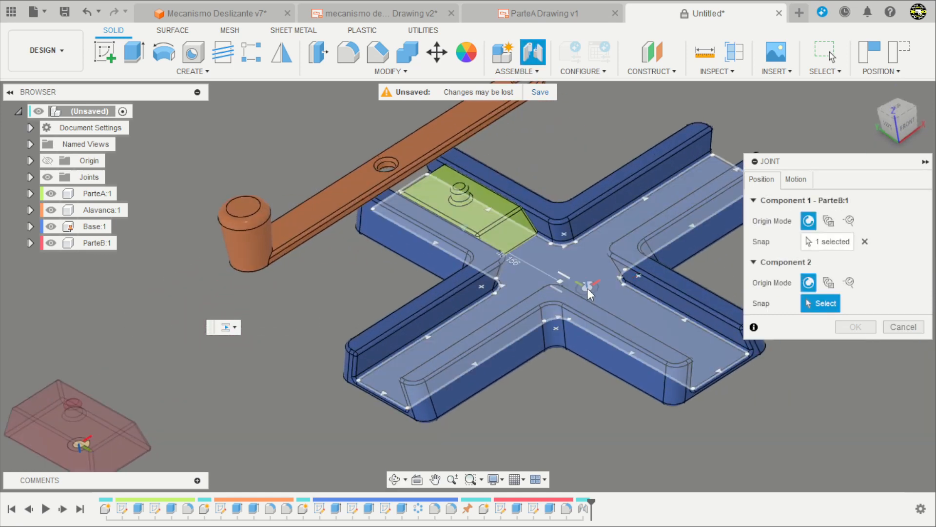
pyautogui.click(578, 288)
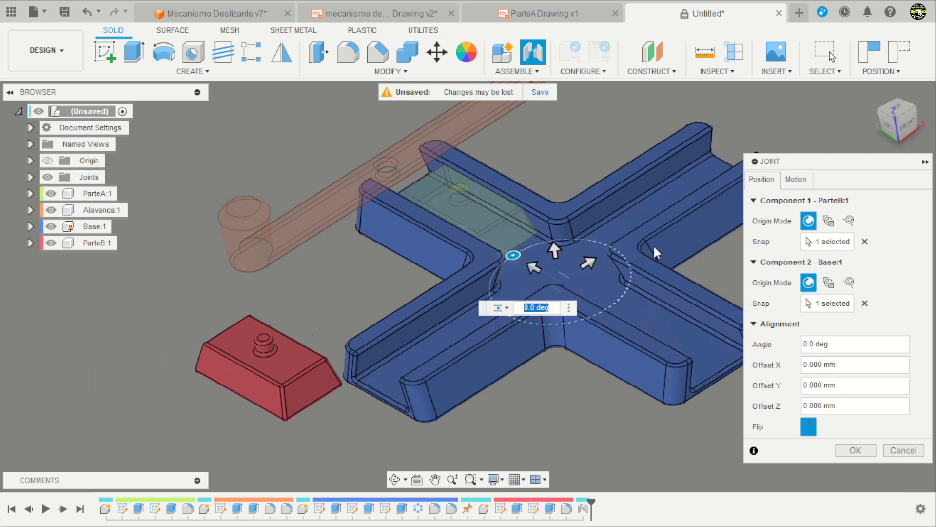
# Set the slide direction of ParteB's slider joint to the X Axis.
pyautogui.click(796, 179)
pyautogui.click(843, 221)
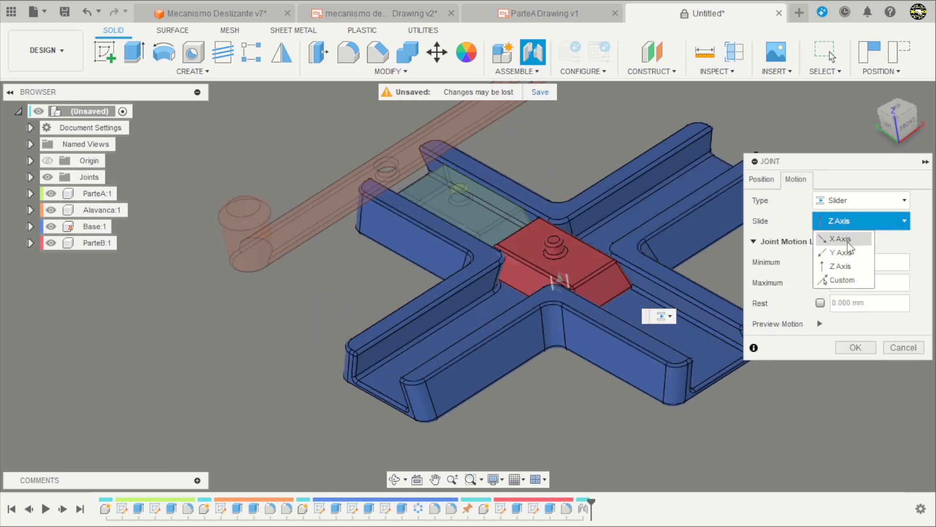
pyautogui.click(847, 241)
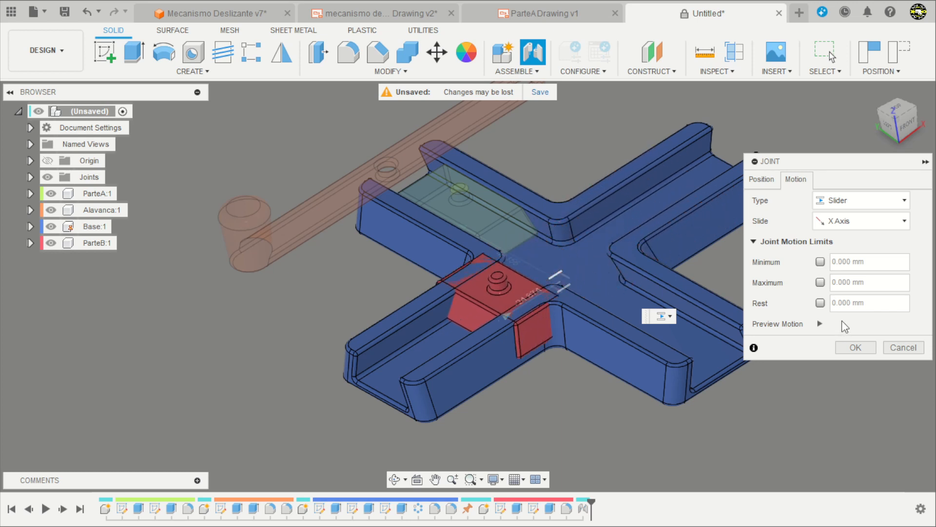
# Rotate ParteB's joint alignment to an angle of 90 deg so the block lines up with the perpendicular channel.
pyautogui.click(763, 180)
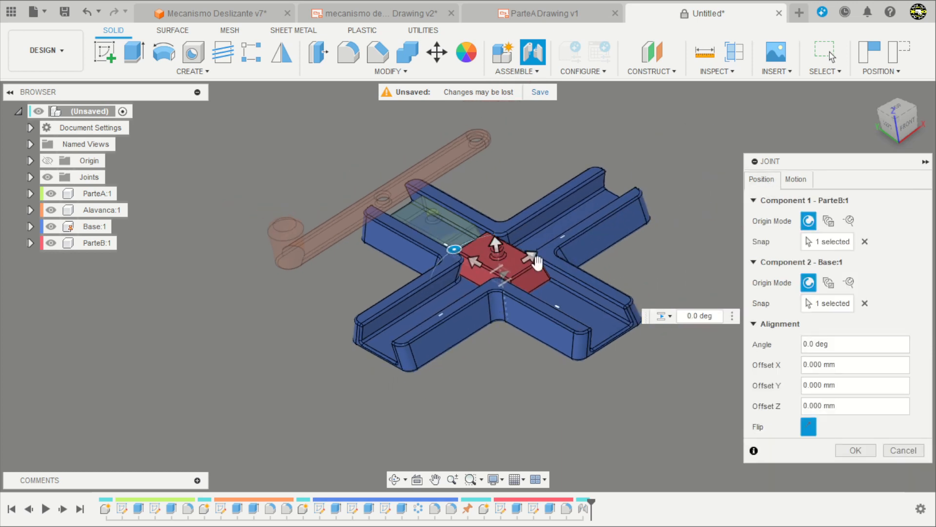
pyautogui.scroll(3, 537, 262)
pyautogui.moveTo(432, 260); pyautogui.dragTo(417, 326)
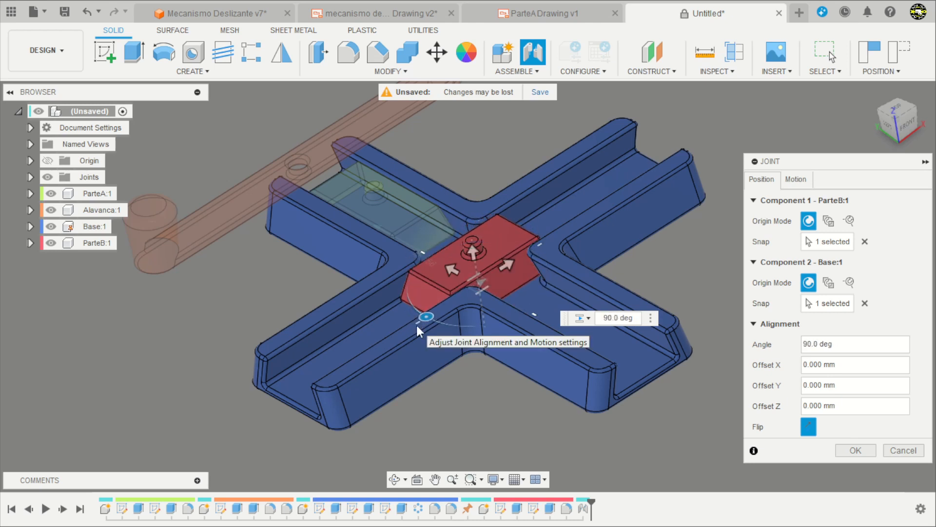
pyautogui.scroll(-4, 352, 315)
pyautogui.scroll(3, 490, 270)
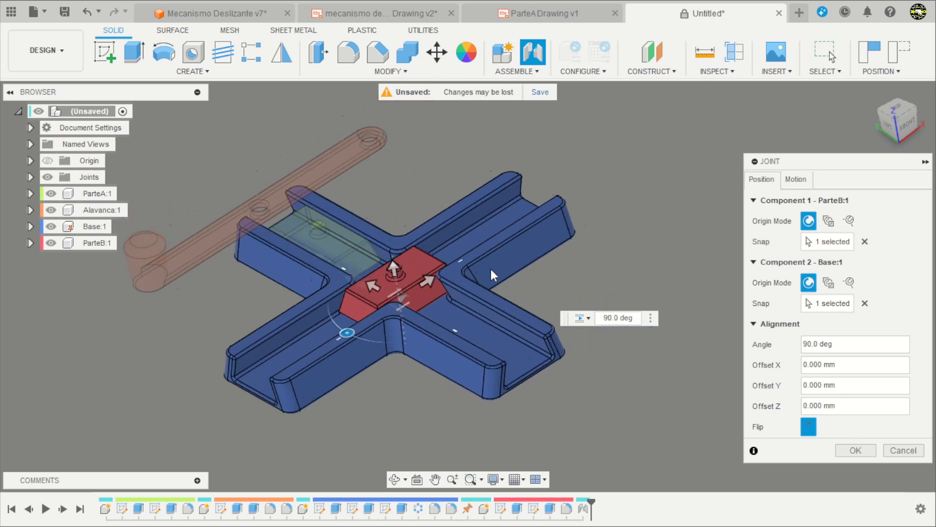
# Reselect the X Axis as the slide direction, preview ParteB's motion, and create the joint.
pyautogui.click(802, 181)
pyautogui.click(835, 218)
pyautogui.click(841, 235)
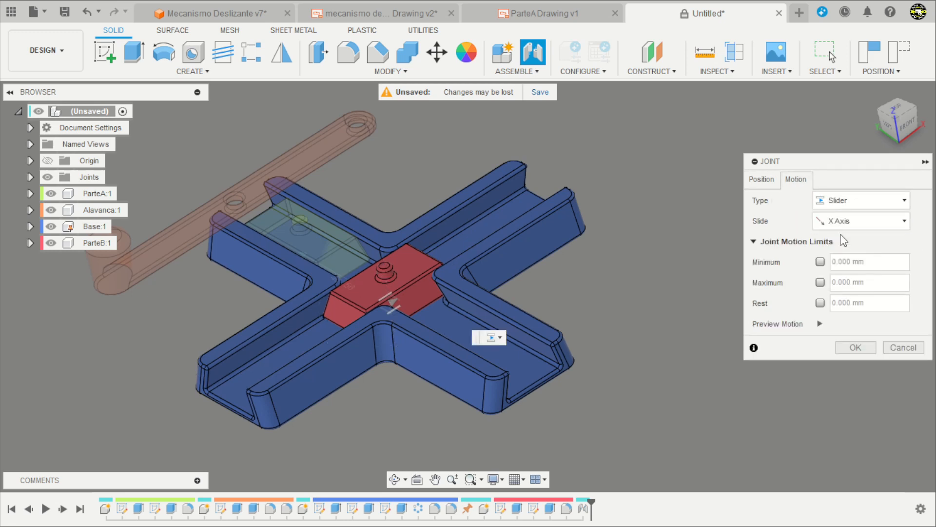
pyautogui.click(820, 323)
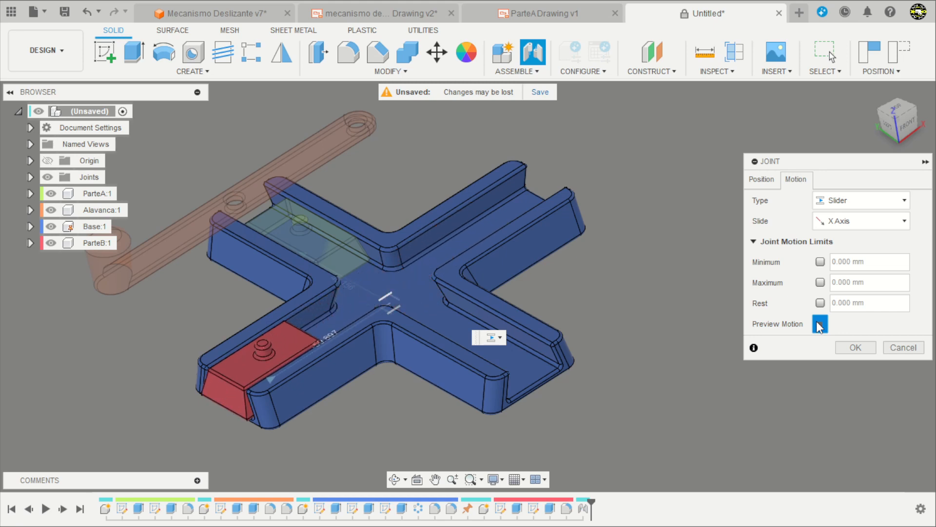
pyautogui.click(851, 347)
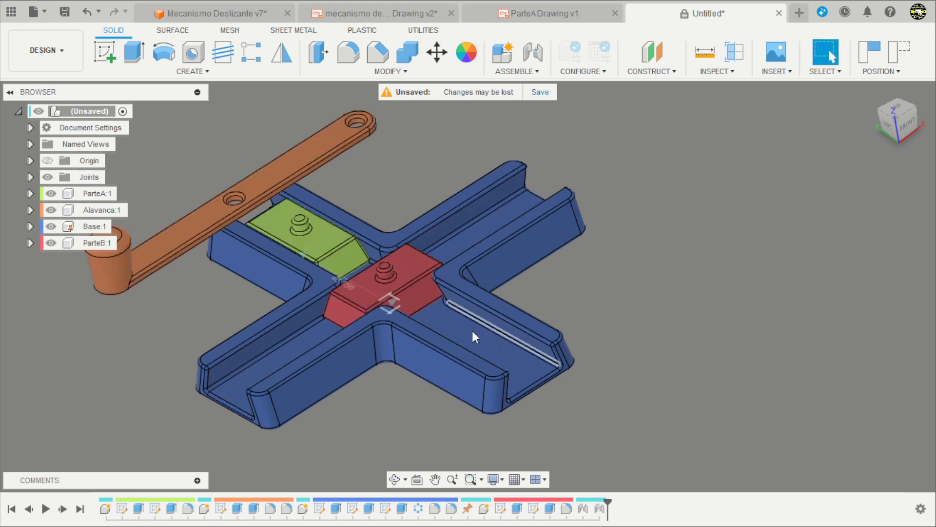
# Slide the blocks along their channels, placing ParteB about 43 mm from the Base's center.
pyautogui.scroll(-2, 556, 272)
pyautogui.scroll(2, 293, 281)
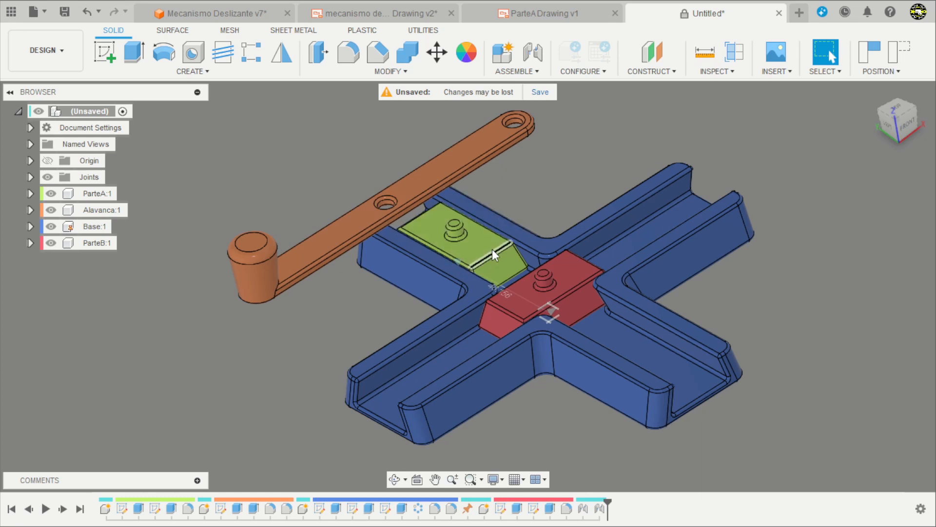
pyautogui.moveTo(492, 249); pyautogui.dragTo(478, 347)
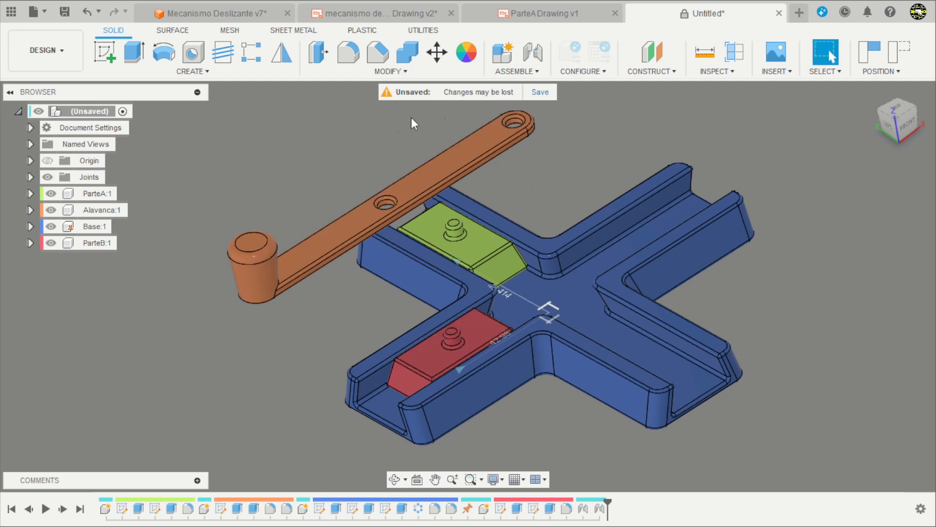
# Start a new joint with its first snap point at the center of the Alavanca's end hole on the underside.
pyautogui.click(533, 54)
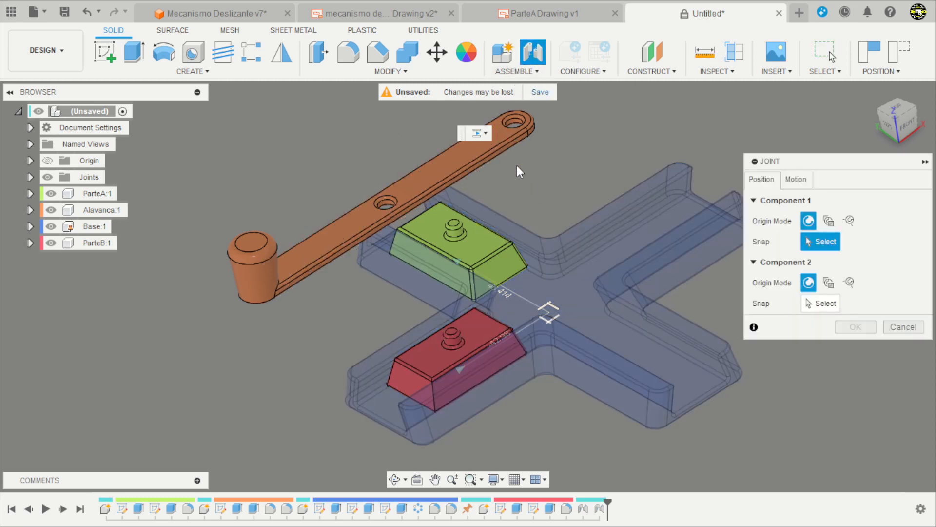
pyautogui.keyDown('shift'); pyautogui.moveTo(540, 152); pyautogui.dragTo(534, 95, button='middle'); pyautogui.keyUp('shift')
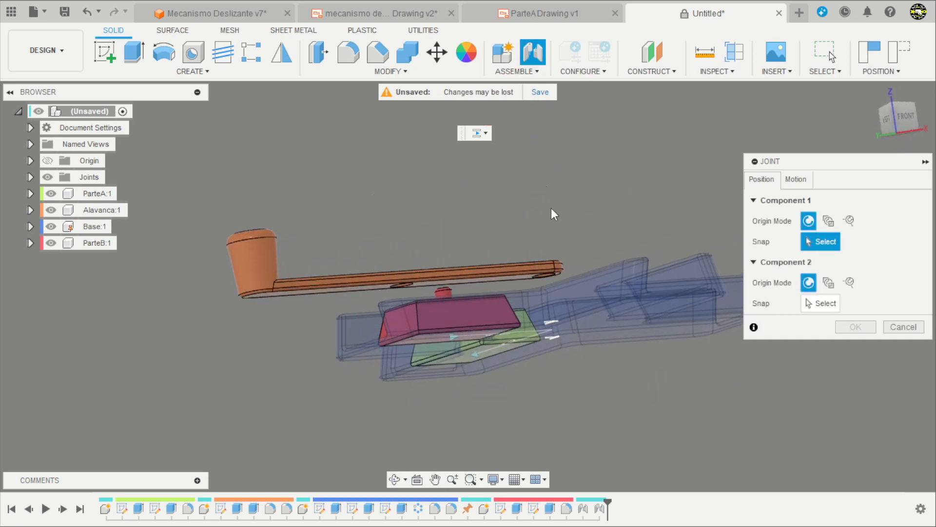
pyautogui.scroll(8, 537, 292)
pyautogui.scroll(3, 534, 288)
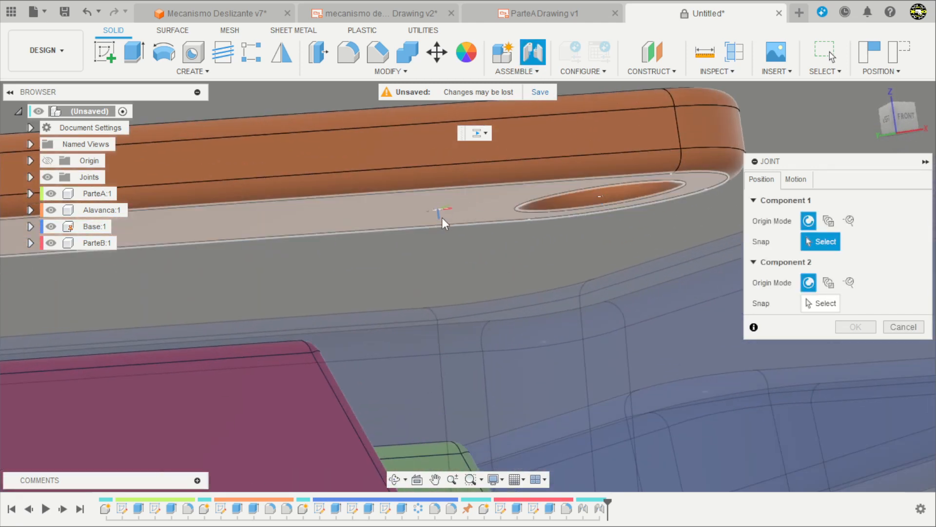
pyautogui.scroll(-4, 487, 220)
pyautogui.scroll(2, 524, 232)
pyautogui.scroll(1, 444, 211)
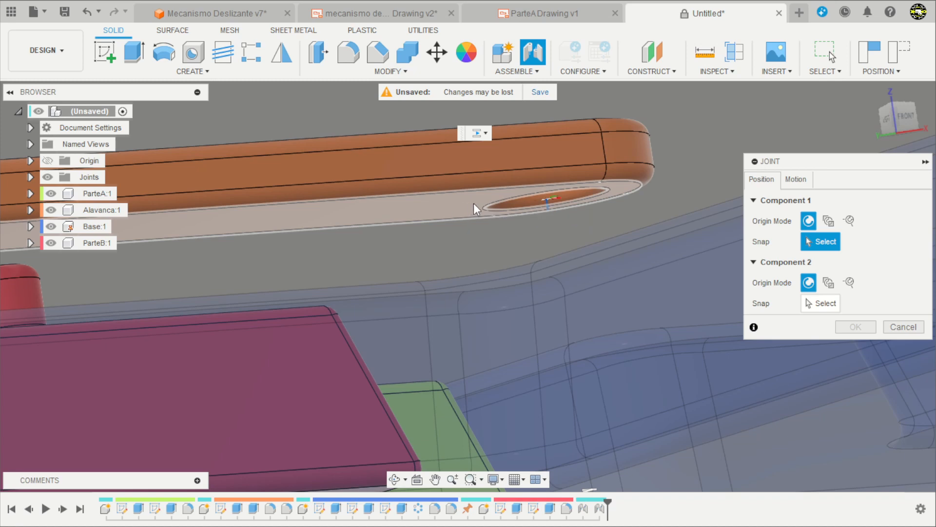
pyautogui.click(525, 202)
# Set the joint's second snap point at the center of the pin's base on ParteA's top face.
pyautogui.keyDown('shift'); pyautogui.moveTo(492, 204); pyautogui.dragTo(587, 194, button='middle'); pyautogui.keyUp('shift')
pyautogui.scroll(-5, 482, 387)
pyautogui.scroll(7, 450, 207)
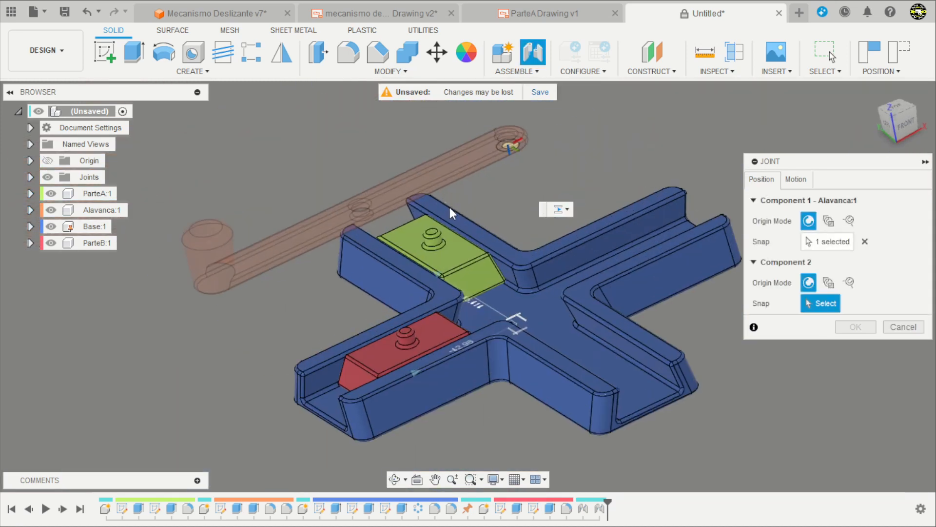
pyautogui.scroll(2, 456, 252)
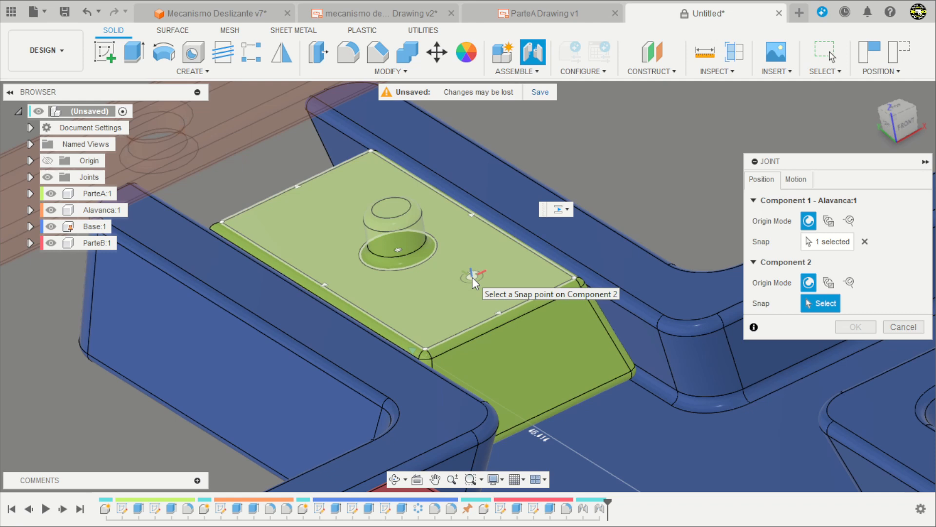
pyautogui.click(448, 267)
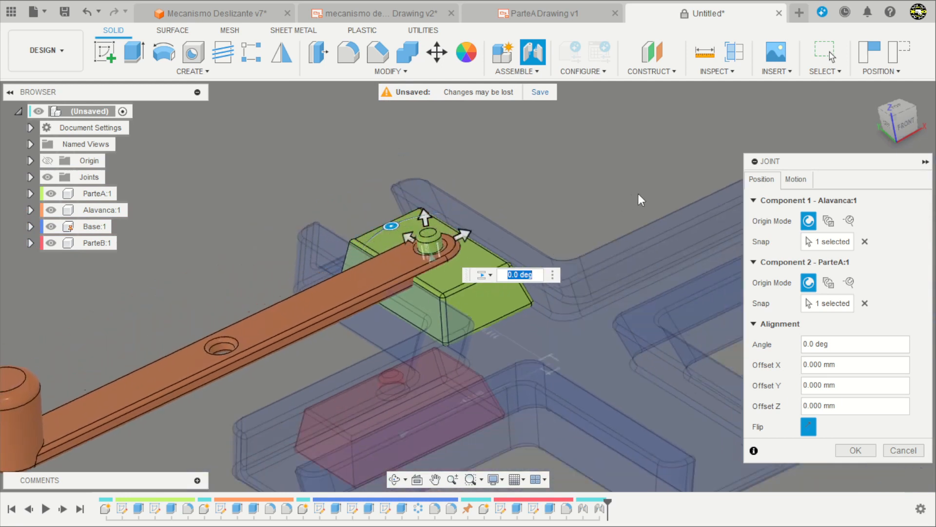
# Change the Alavanca-to-ParteA joint's motion to Revolute about the Z Axis and create the joint.
pyautogui.click(795, 179)
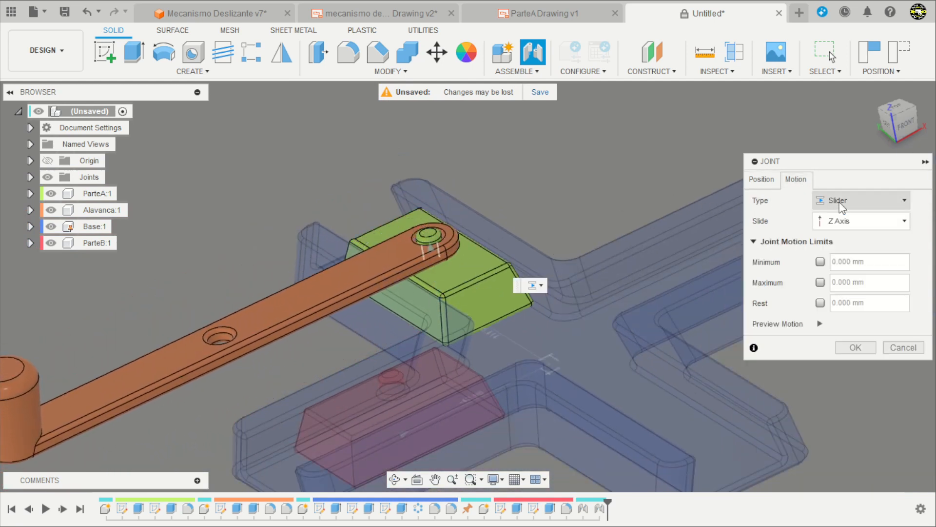
pyautogui.click(841, 232)
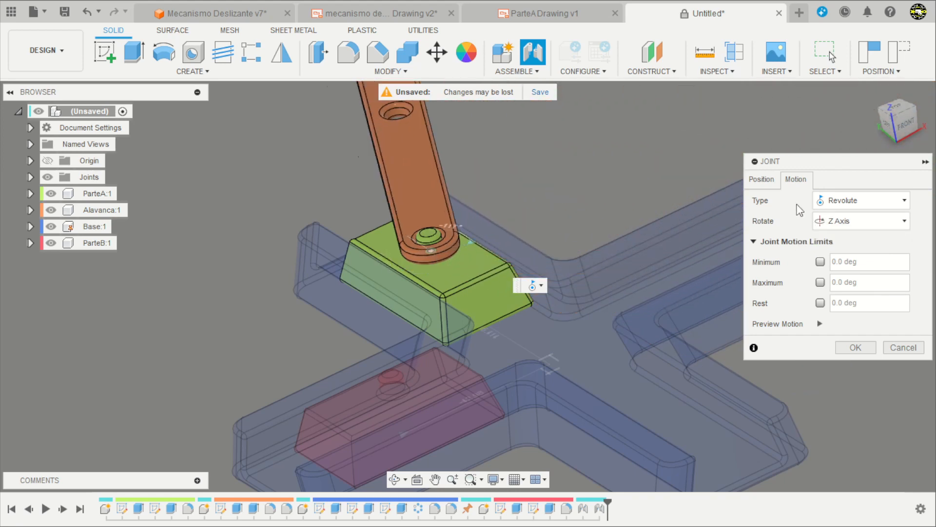
pyautogui.click(769, 179)
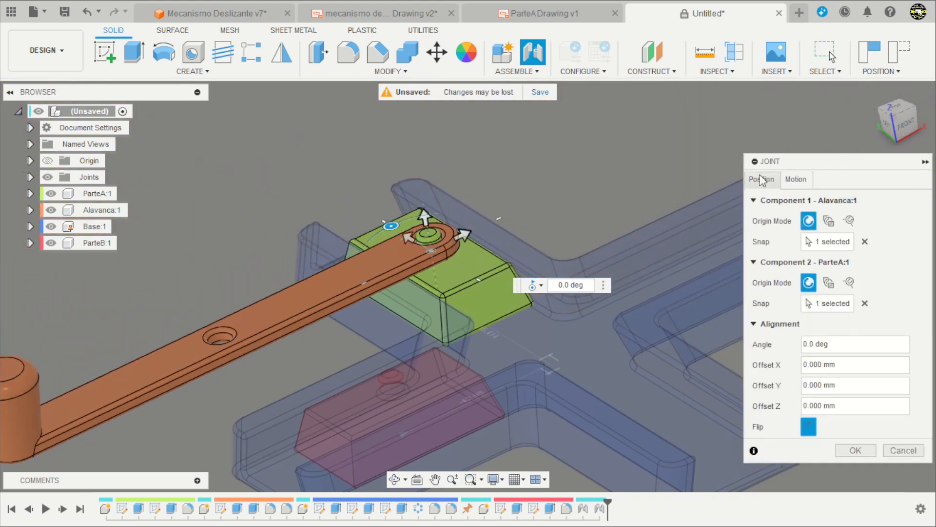
pyautogui.scroll(-3, 443, 183)
pyautogui.click(853, 449)
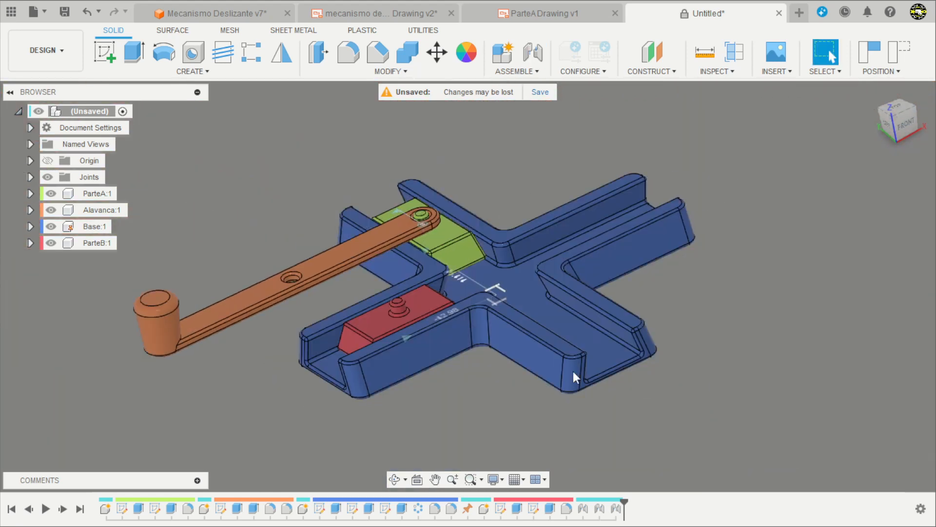
pyautogui.scroll(5, 349, 331)
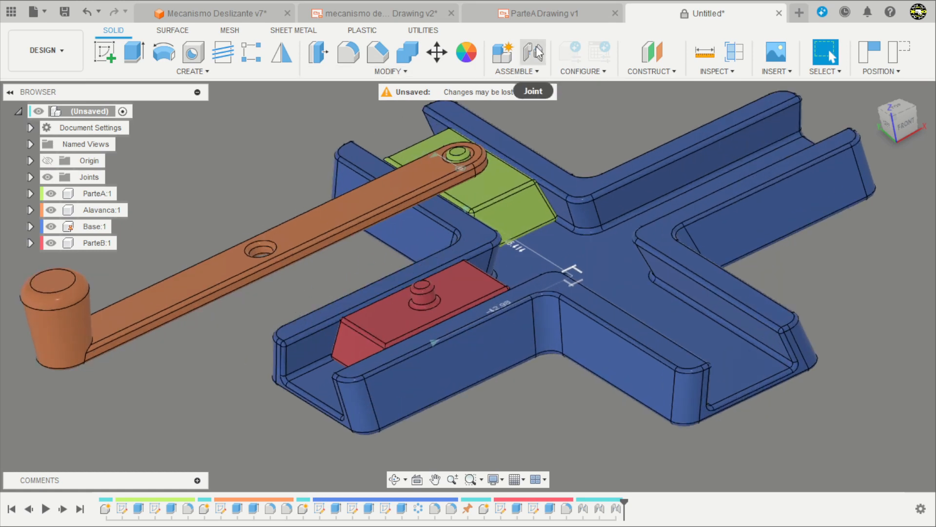
# Start a new joint with its first snap point at the center of the Alavanca's middle hole on the underside.
pyautogui.click(535, 52)
pyautogui.keyDown('shift'); pyautogui.moveTo(273, 302); pyautogui.dragTo(239, 373, button='middle'); pyautogui.keyUp('shift')
pyautogui.scroll(5, 239, 373)
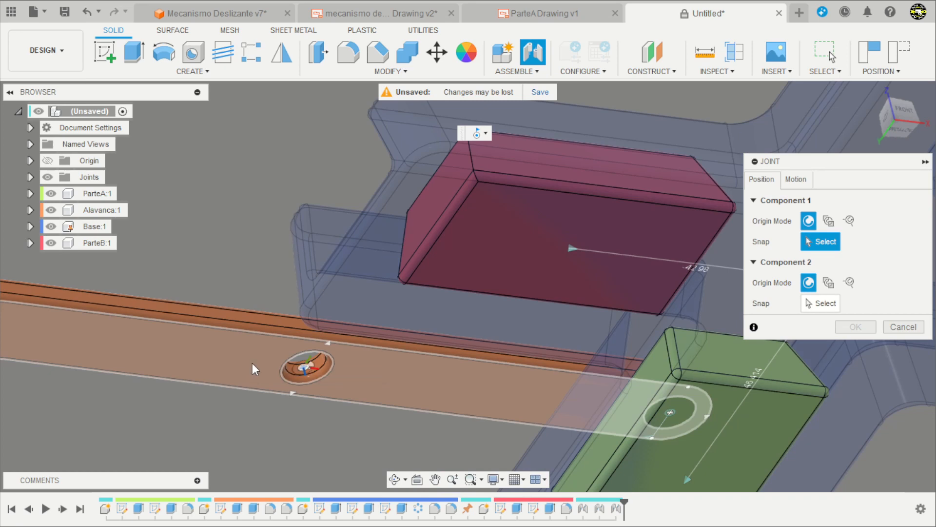
pyautogui.click(253, 363)
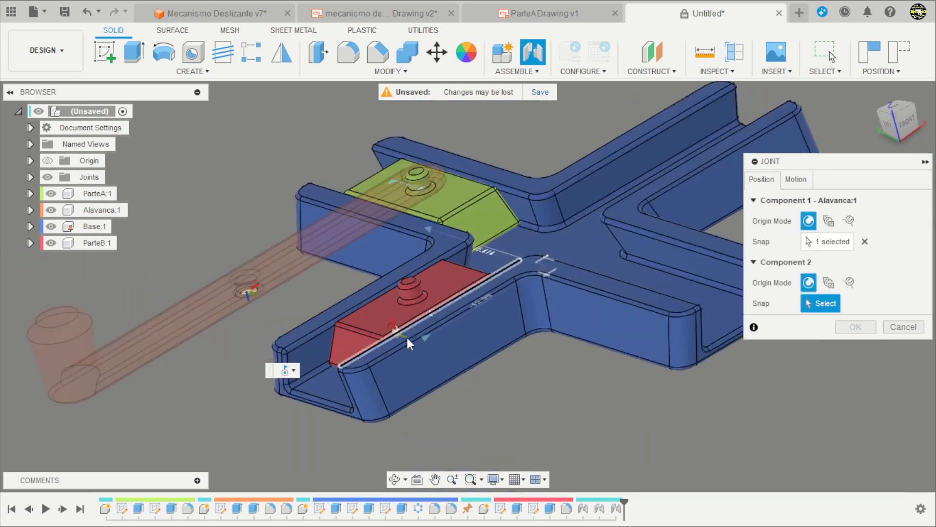
# Set the second snap point at the center of the pin's base on ParteB's top face and create the Revolute joint.
pyautogui.scroll(5, 395, 322)
pyautogui.scroll(3, 362, 297)
pyautogui.click(398, 281)
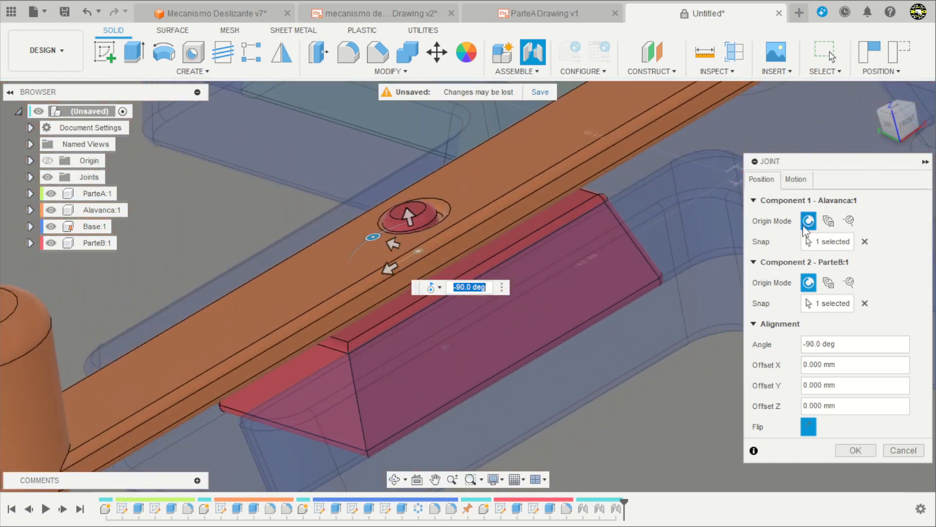
pyautogui.click(856, 450)
# Swing the Alavanca by its handle to test the mechanism's motion, checking it in the rotated top view as well.
pyautogui.scroll(-6, 522, 340)
pyautogui.keyDown('shift'); pyautogui.moveTo(509, 291); pyautogui.dragTo(555, 293, button='middle'); pyautogui.keyUp('shift')
pyautogui.moveTo(367, 369); pyautogui.dragTo(495, 267)
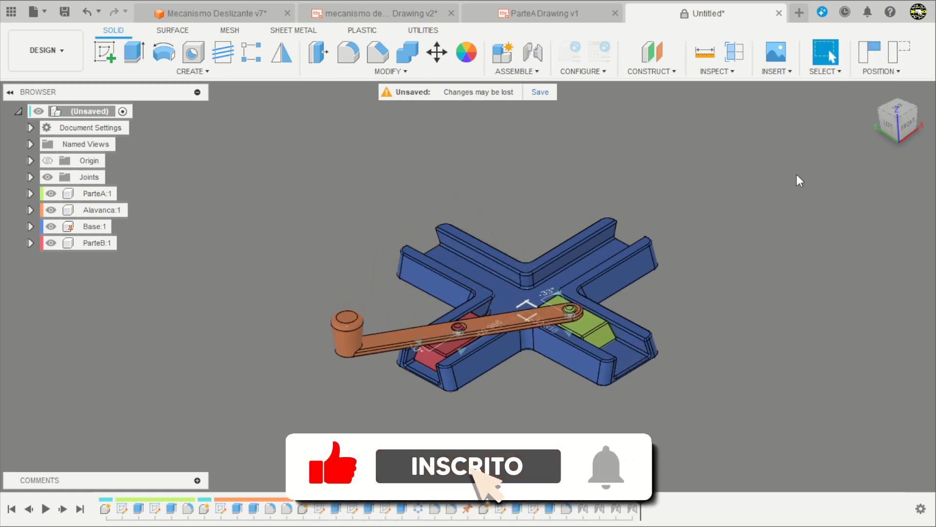
pyautogui.click(897, 110)
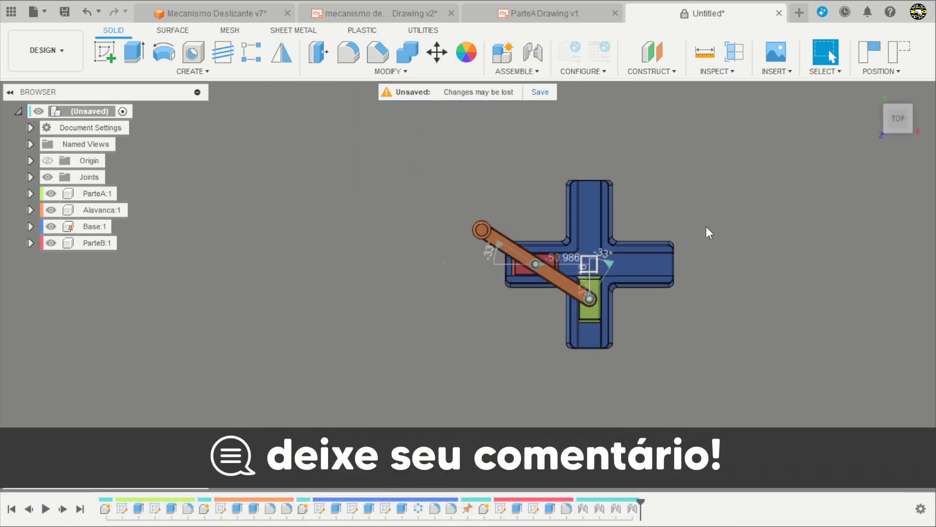
pyautogui.scroll(3, 705, 227)
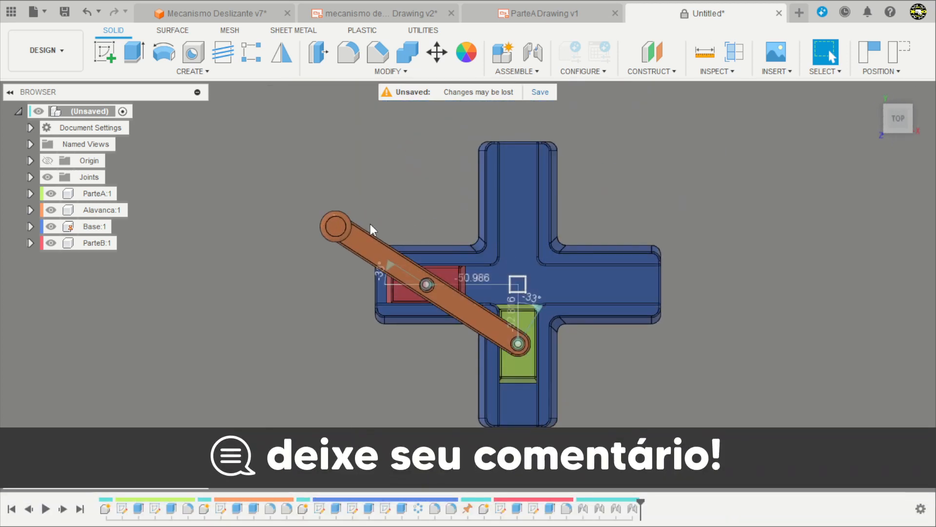
pyautogui.moveTo(347, 228); pyautogui.dragTo(276, 286)
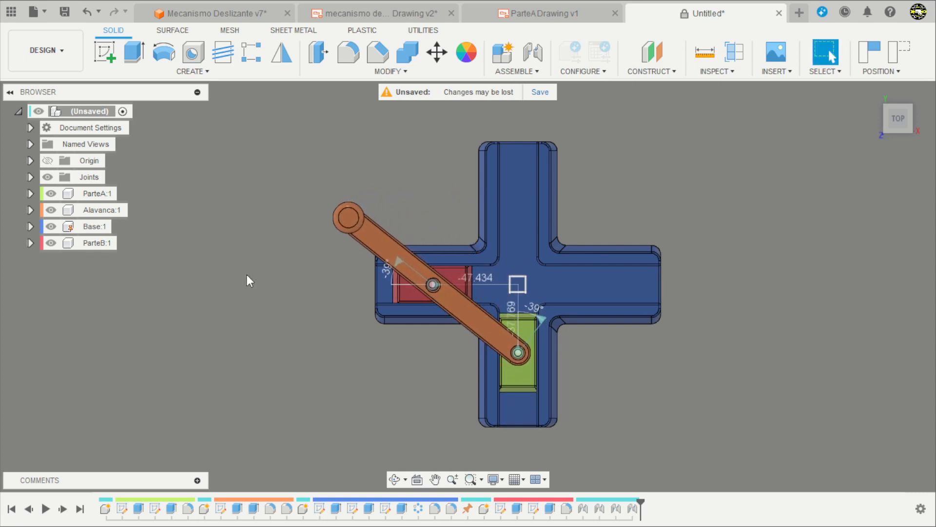
# Animate the joint relationships of Revolute 3 and examine the moving mechanism from below and from the opposite side.
pyautogui.keyDown('shift'); pyautogui.moveTo(268, 299); pyautogui.dragTo(399, 286, button='middle'); pyautogui.keyUp('shift')
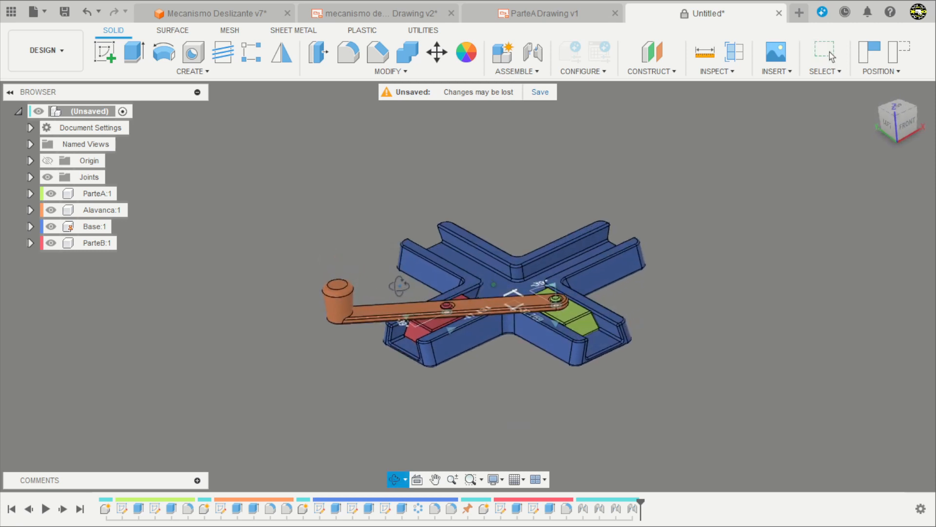
pyautogui.scroll(3, 514, 379)
pyautogui.keyDown('shift'); pyautogui.moveTo(515, 380); pyautogui.dragTo(524, 401, button='middle'); pyautogui.keyUp('shift')
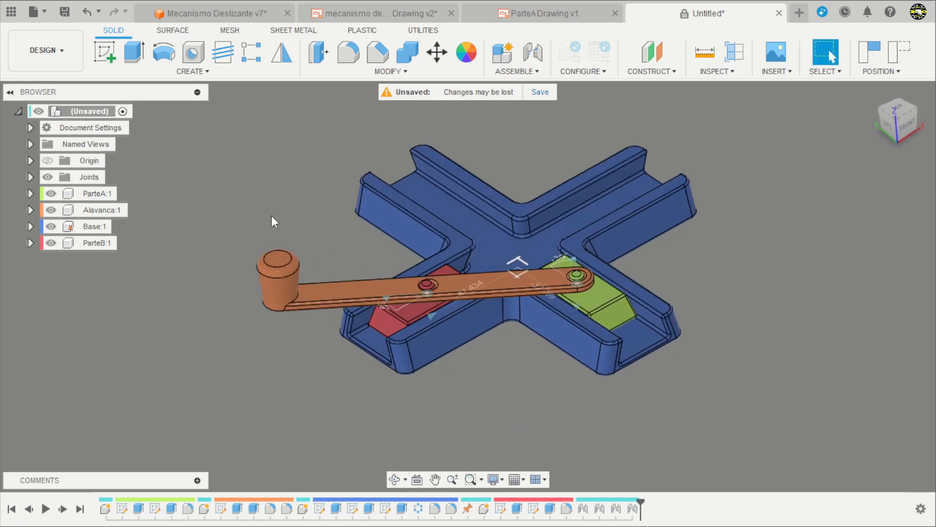
pyautogui.click(30, 176)
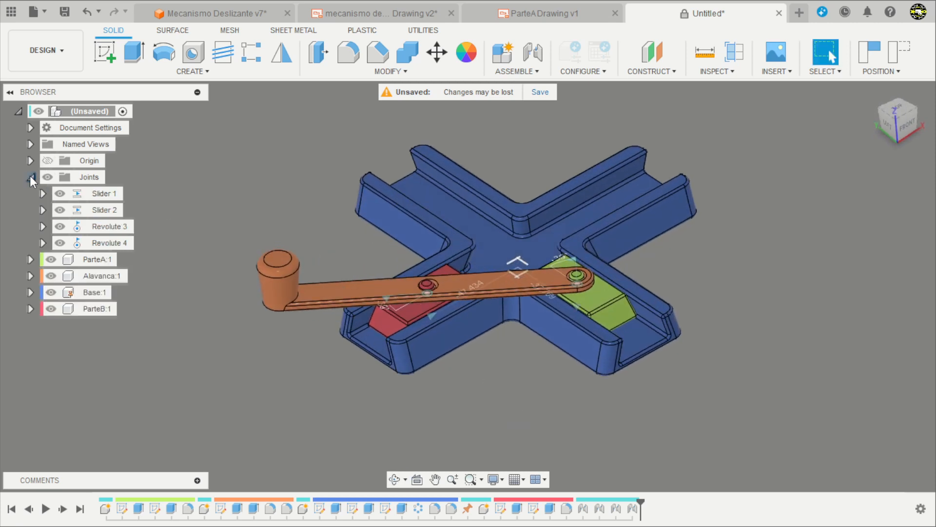
pyautogui.click(106, 228)
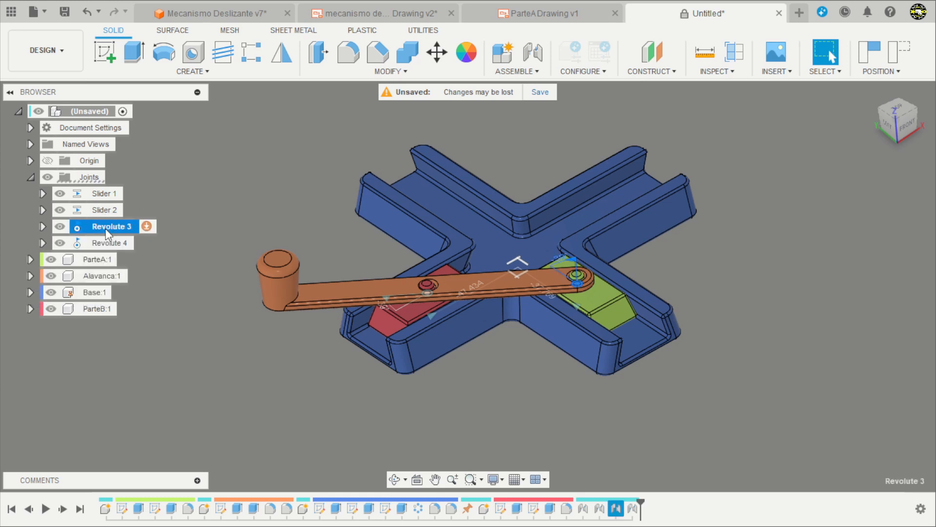
pyautogui.rightClick(106, 228)
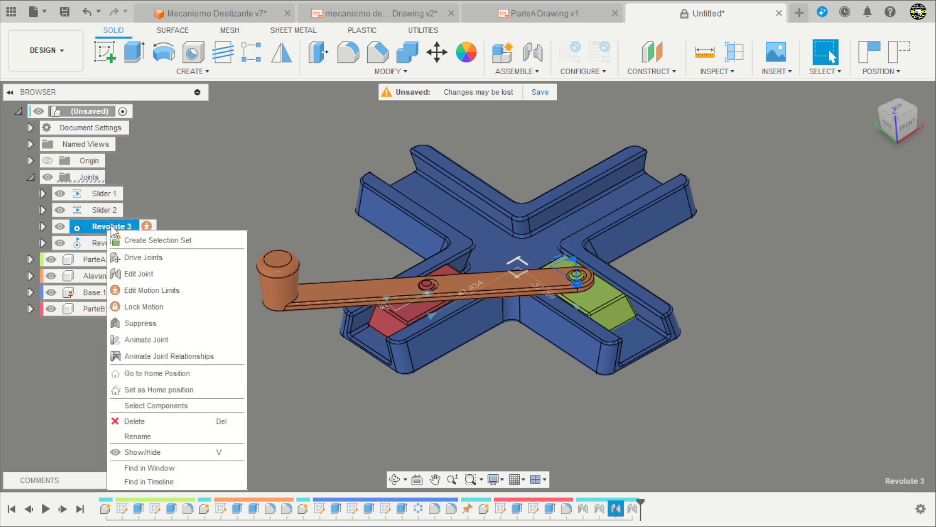
pyautogui.click(141, 359)
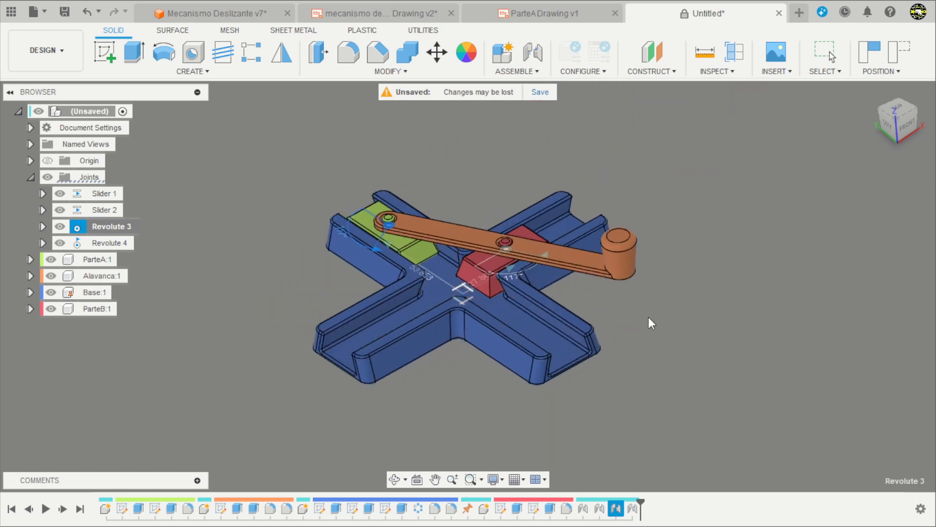
pyautogui.keyDown('shift'); pyautogui.moveTo(647, 315); pyautogui.dragTo(648, 198, button='middle'); pyautogui.keyUp('shift')
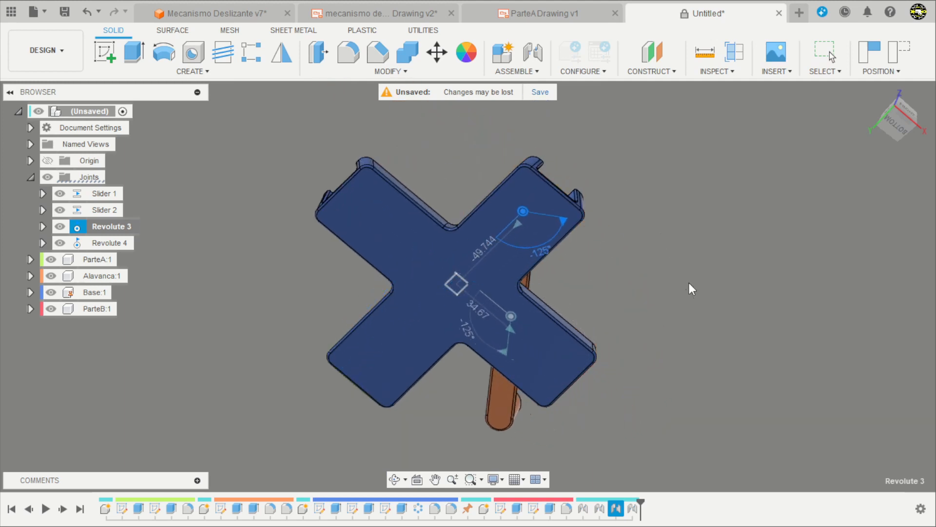
pyautogui.keyDown('shift'); pyautogui.moveTo(689, 283); pyautogui.dragTo(518, 341, button='middle'); pyautogui.keyUp('shift')
pyautogui.keyDown('shift'); pyautogui.moveTo(605, 352); pyautogui.dragTo(471, 318, button='middle'); pyautogui.keyUp('shift')
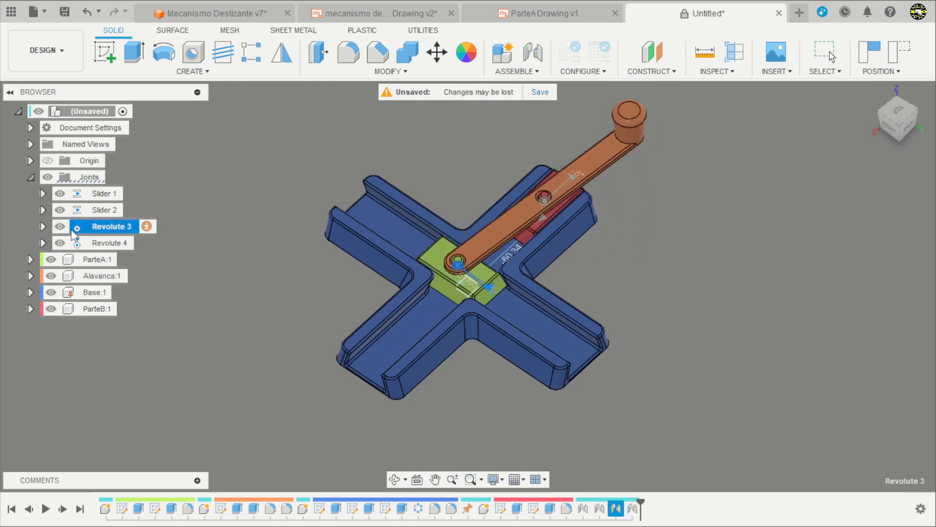
# Hide the Joints folder and the Slider 1, Slider 2, Revolute 3 and Revolute 4 joints, and inspect the running animation.
pyautogui.click(47, 176)
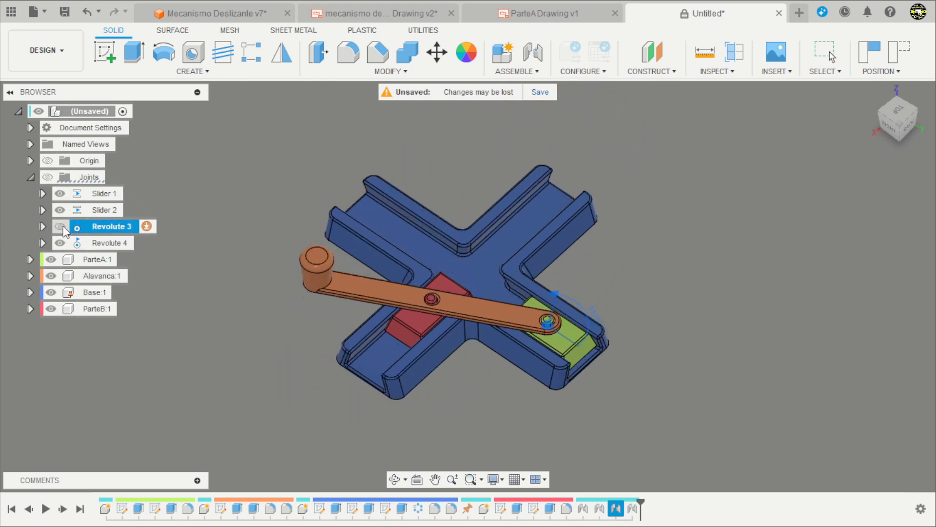
pyautogui.click(62, 244)
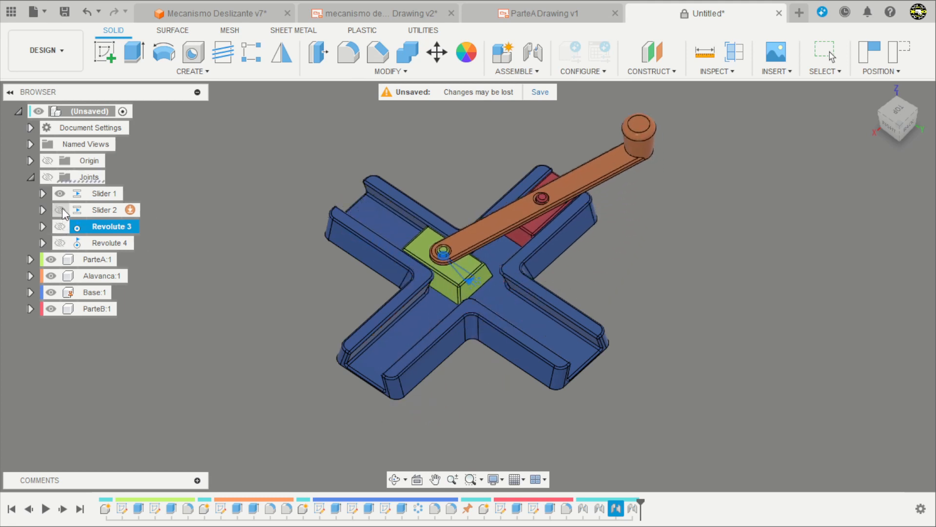
pyautogui.click(59, 194)
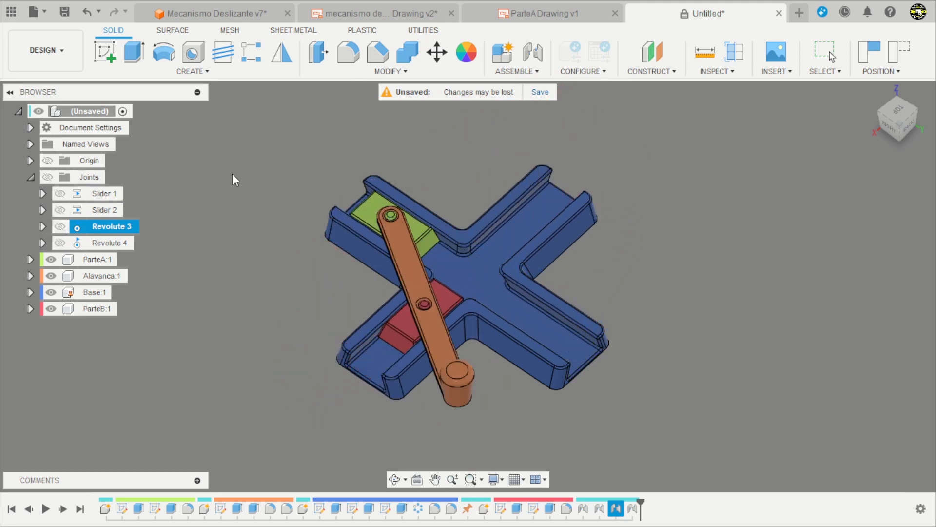
pyautogui.keyDown('shift'); pyautogui.moveTo(233, 175); pyautogui.dragTo(259, 330, button='middle'); pyautogui.keyUp('shift')
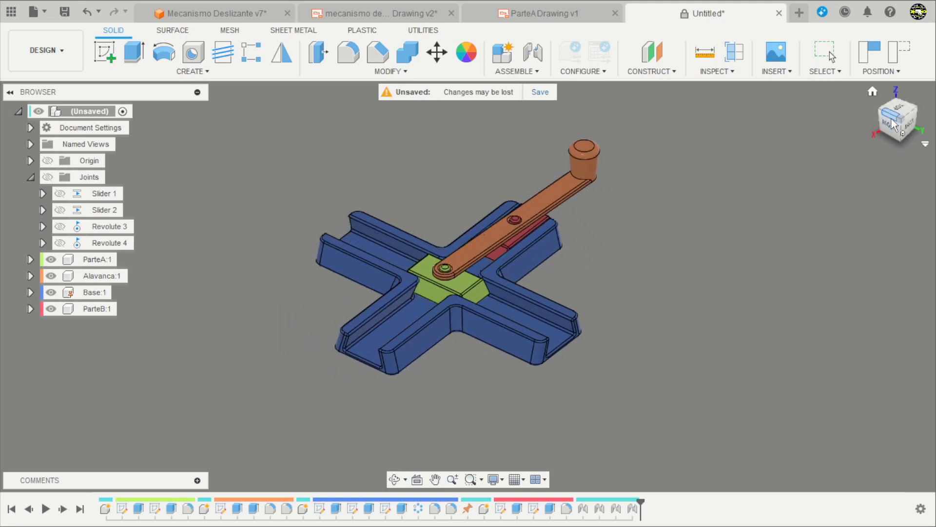
pyautogui.click(893, 122)
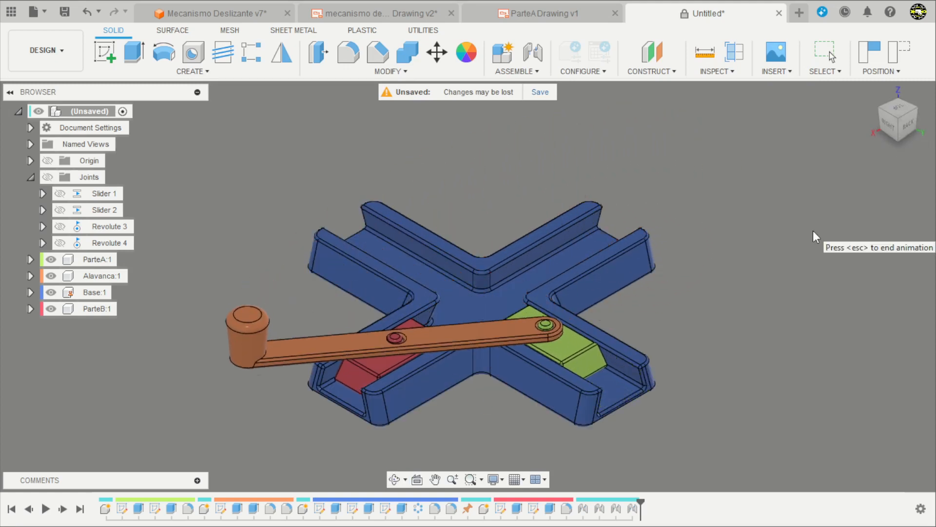